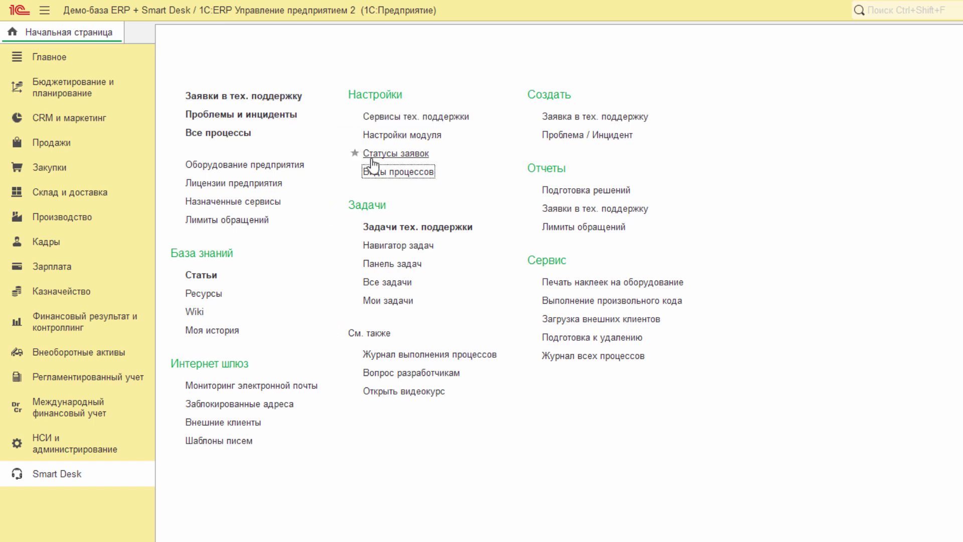
Step: Open the list of process types (Виды процессов) and examine the flow diagrams of the existing processes, ending on Гарантийное обслуживание
left_click(375, 170)
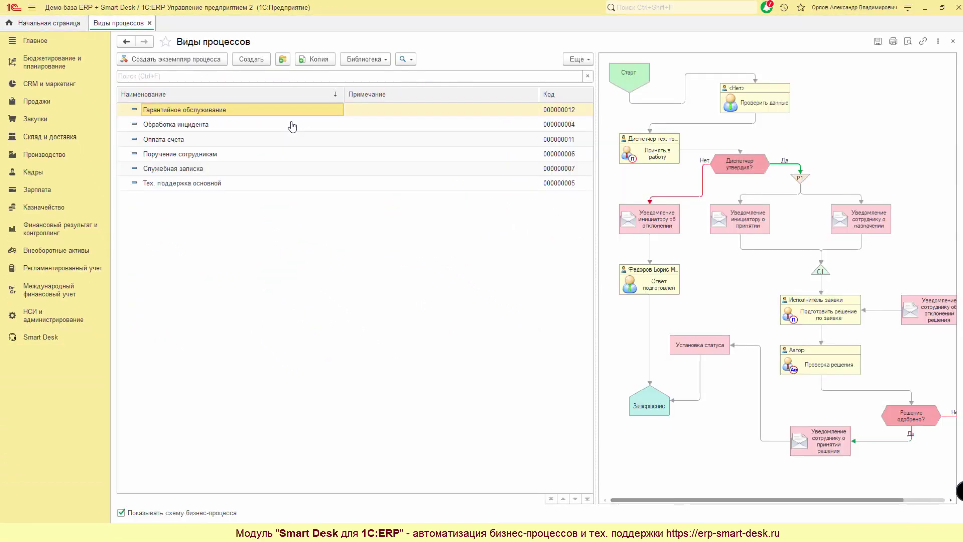
left_click(196, 126)
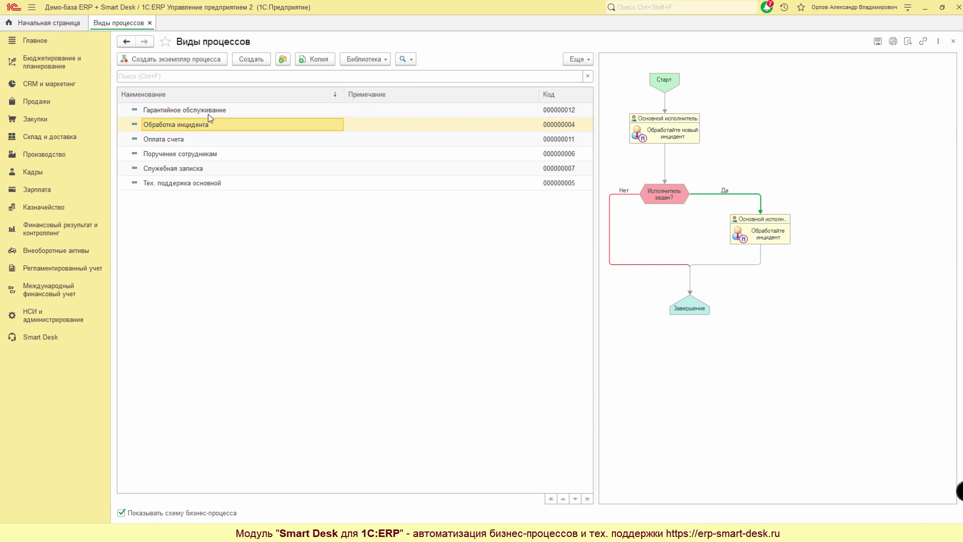
key("Down")
key("Down")
key("Down")
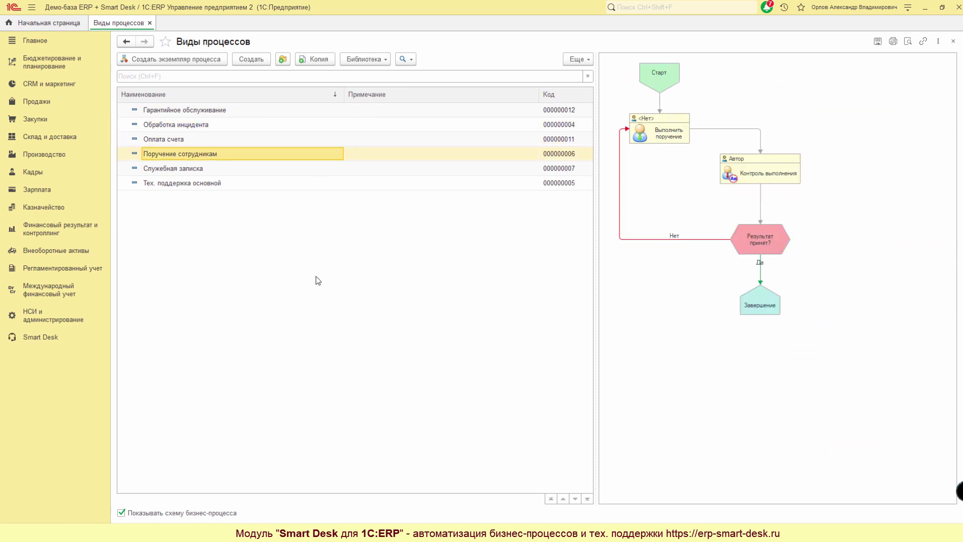
key("Down")
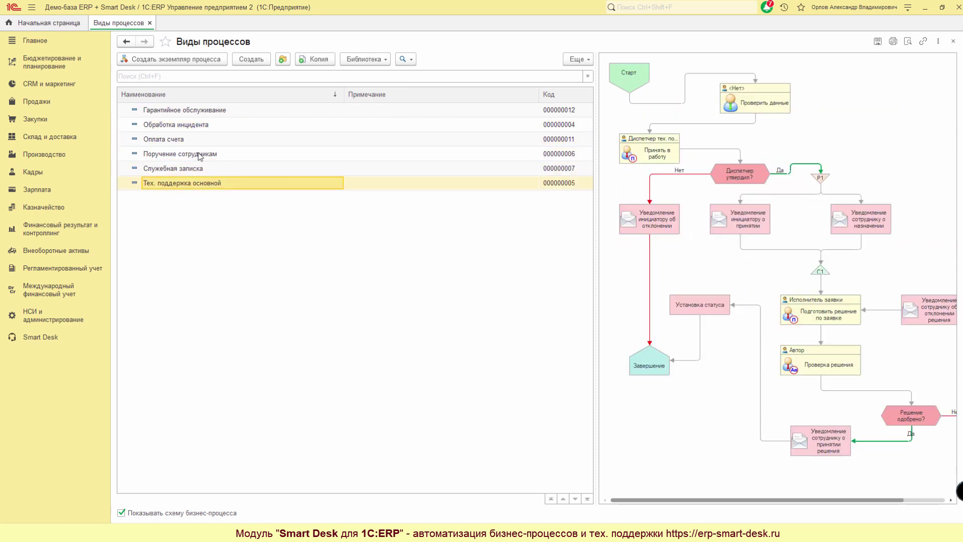
left_click(164, 142)
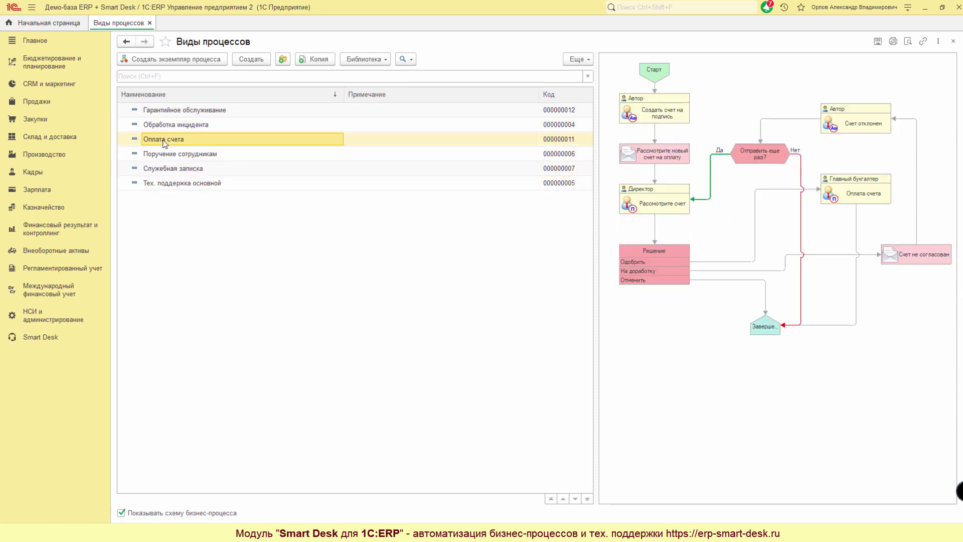
left_click(168, 114)
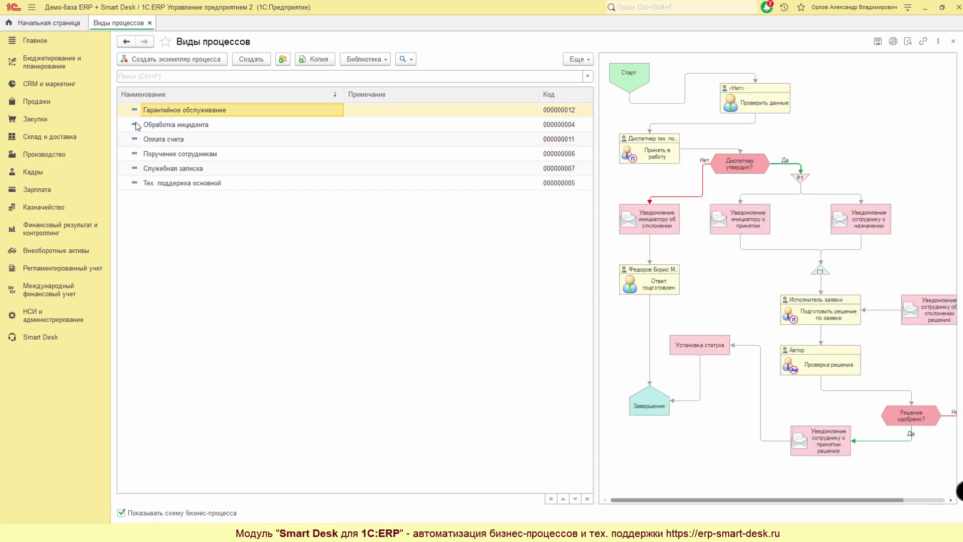
left_click(168, 129)
left_click(166, 141)
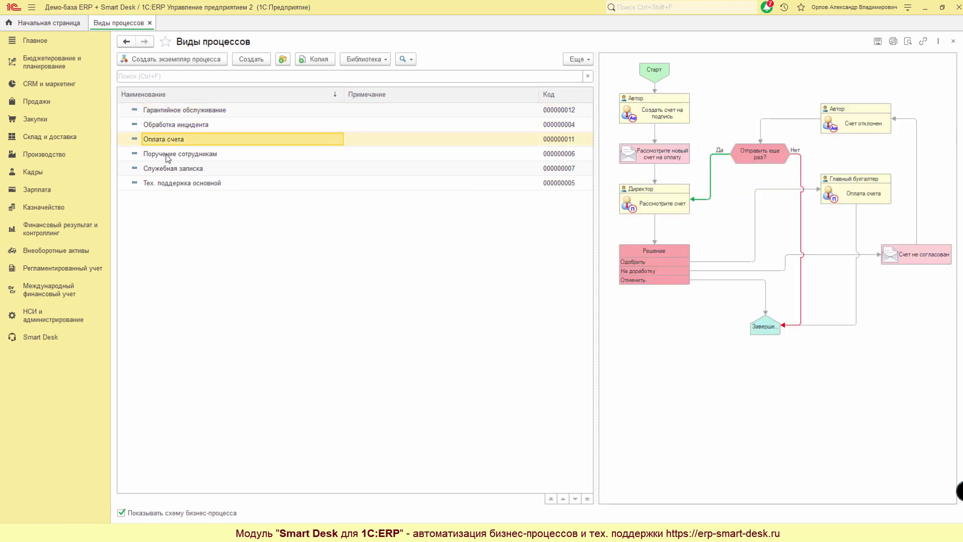
left_click(167, 156)
left_click(165, 144)
left_click(202, 113)
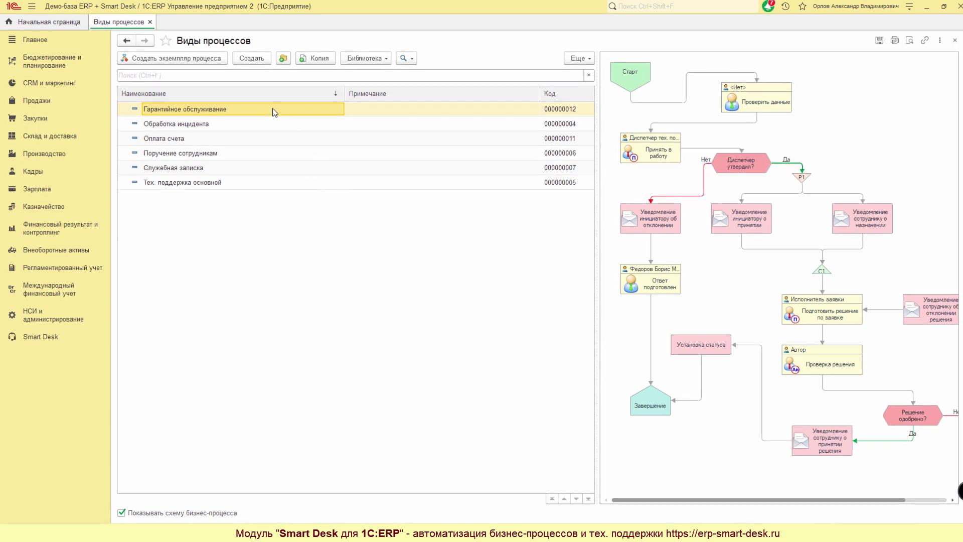
Step: Create a new process type named "Согласование оплаты" and save it without closing its form
left_click(252, 58)
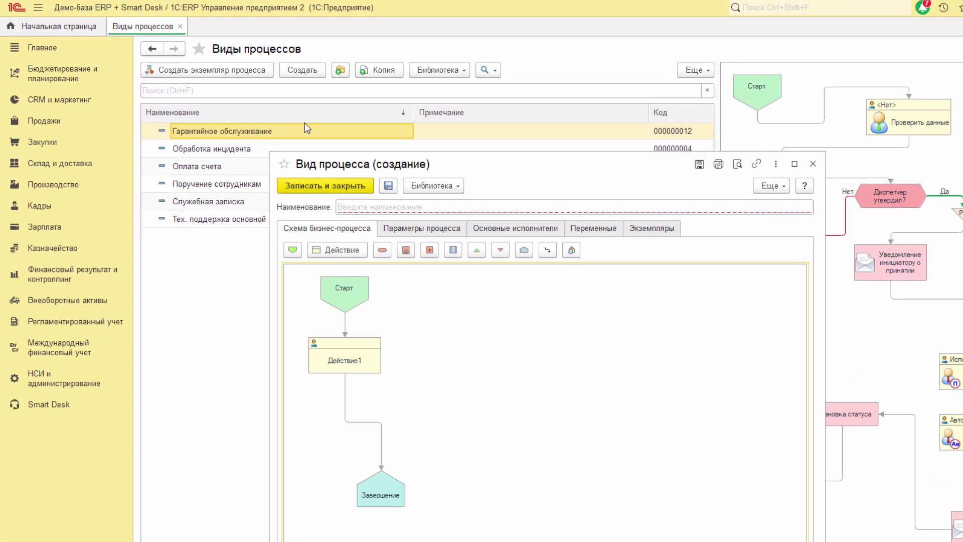
left_click_drag(386, 168, 324, 127)
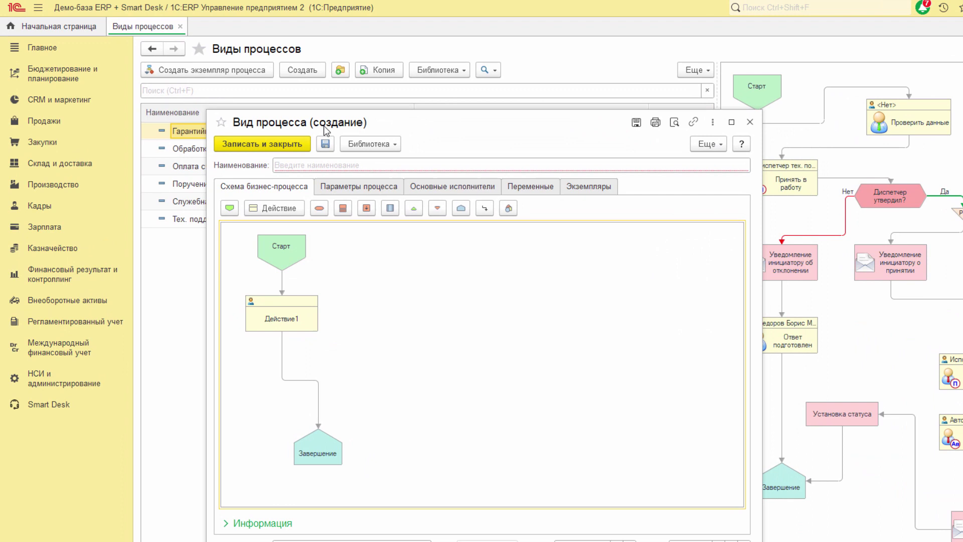
left_click(353, 165)
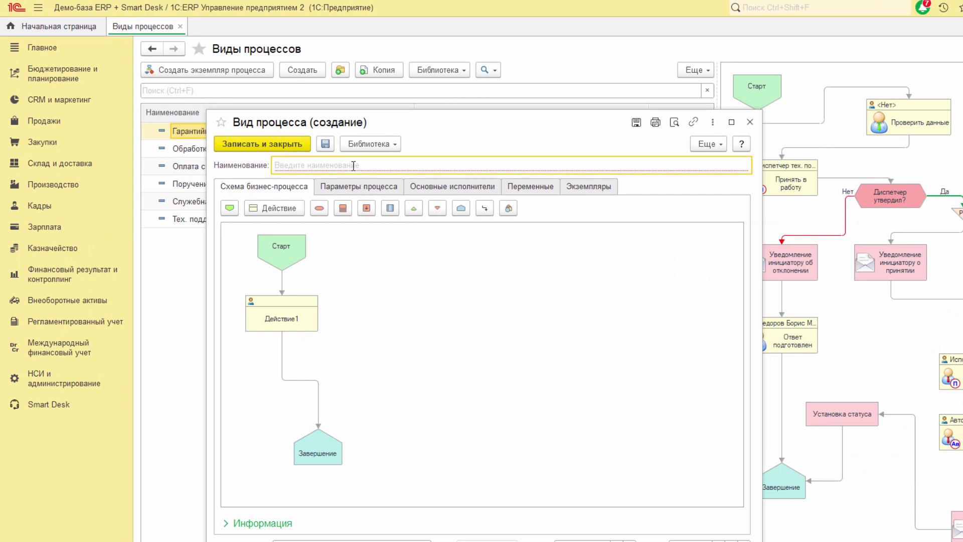
type("Согласование ")
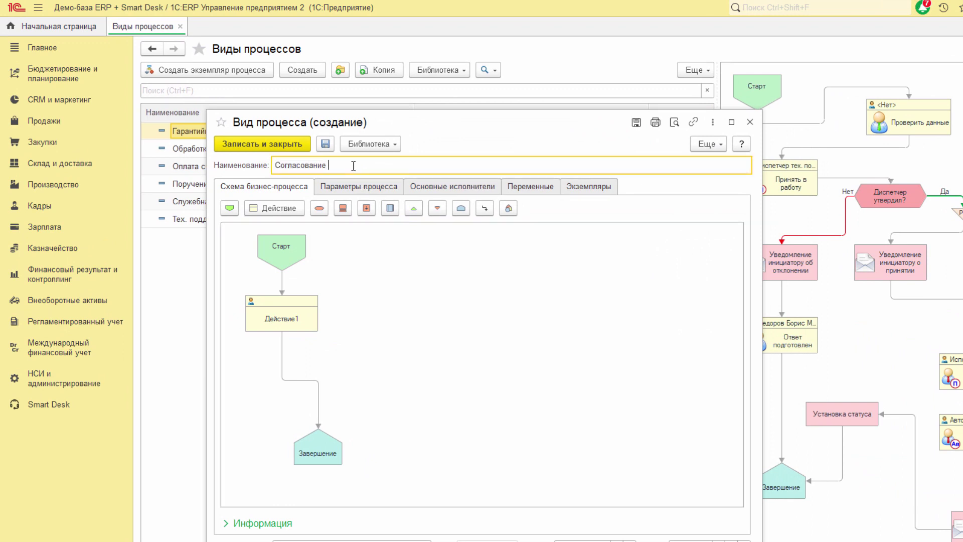
type("оплаты")
key("ctrl+s")
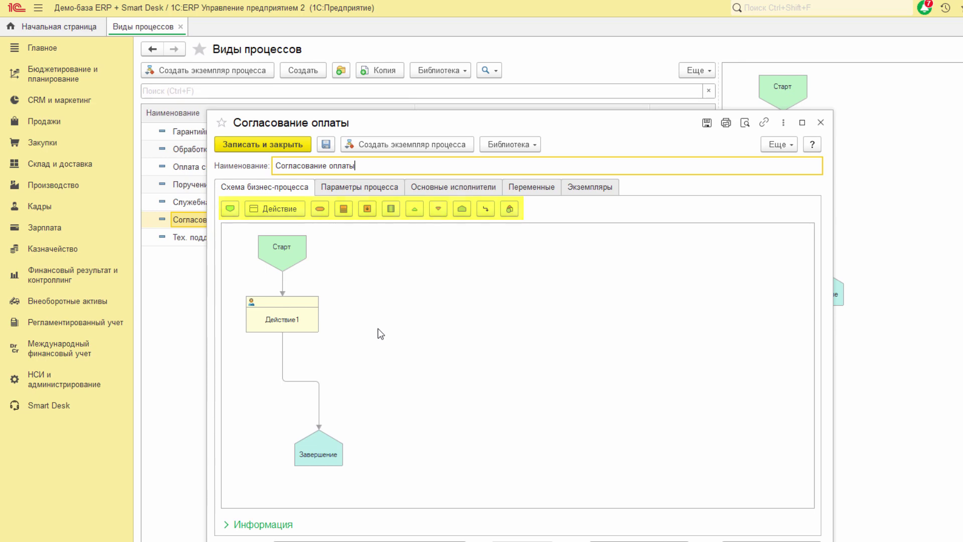
Step: Open the action Действие1 in the diagram and examine its task parameters, performers, variables and events
double_click(281, 316)
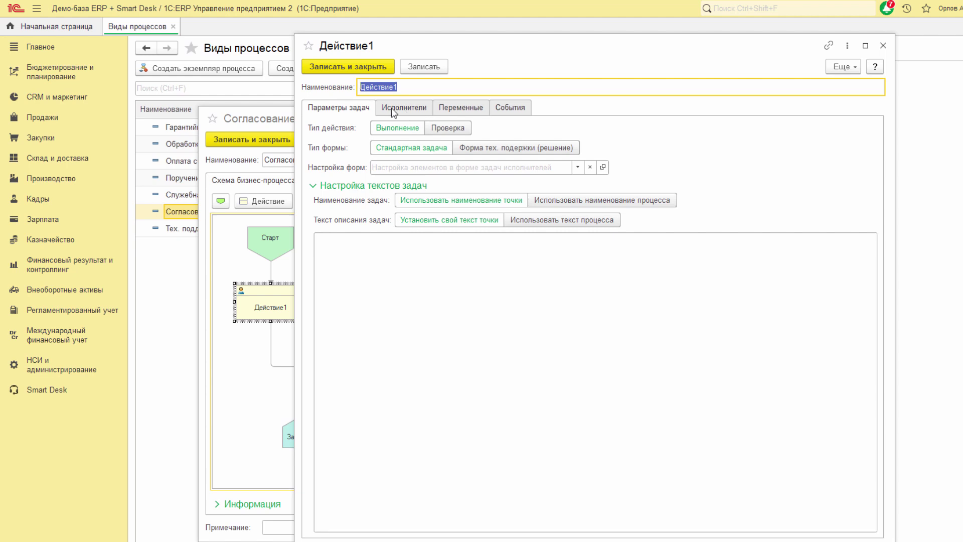
left_click(394, 109)
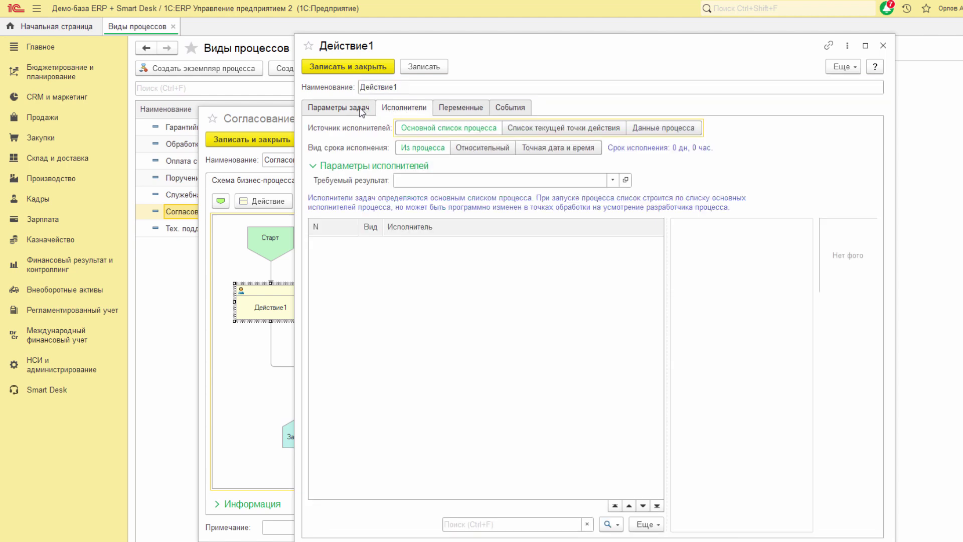
left_click(362, 108)
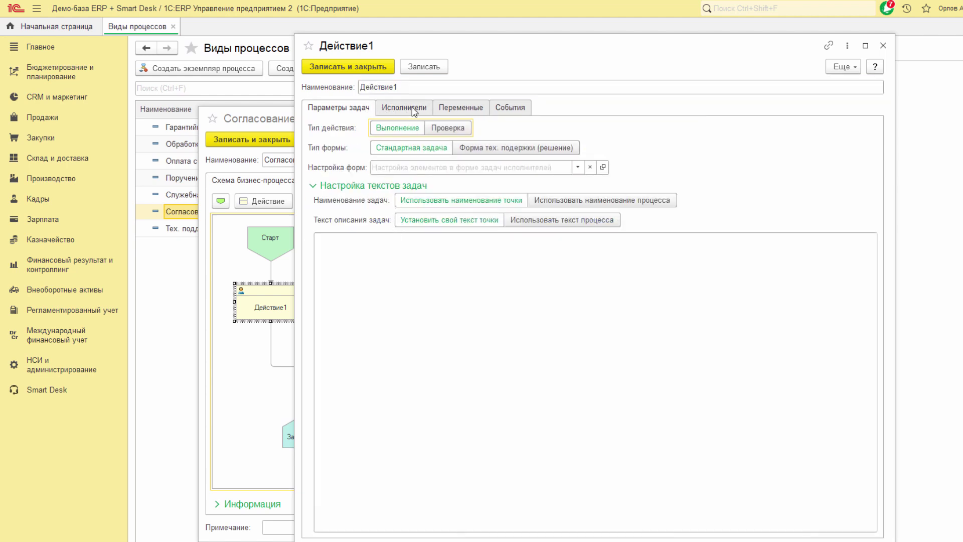
left_click(447, 108)
left_click(501, 107)
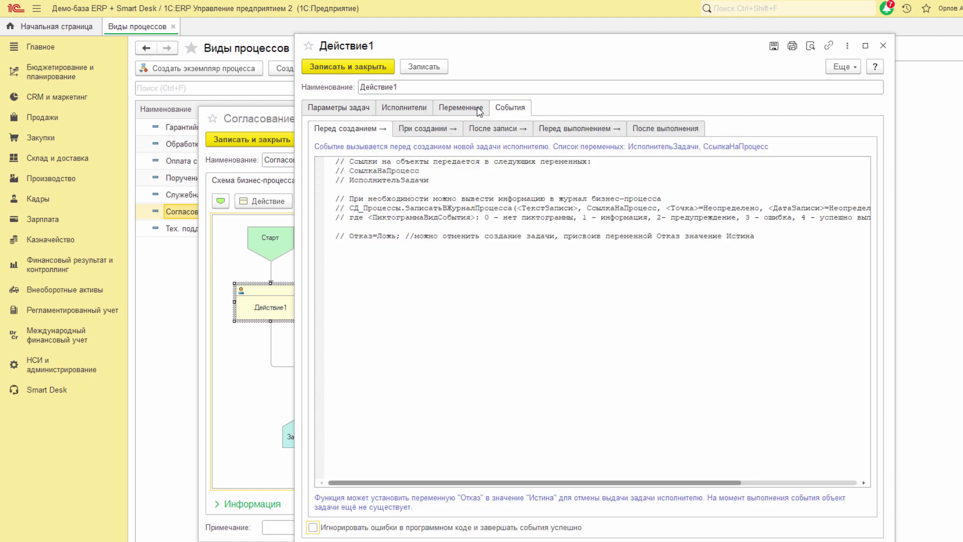
left_click(475, 107)
left_click(394, 108)
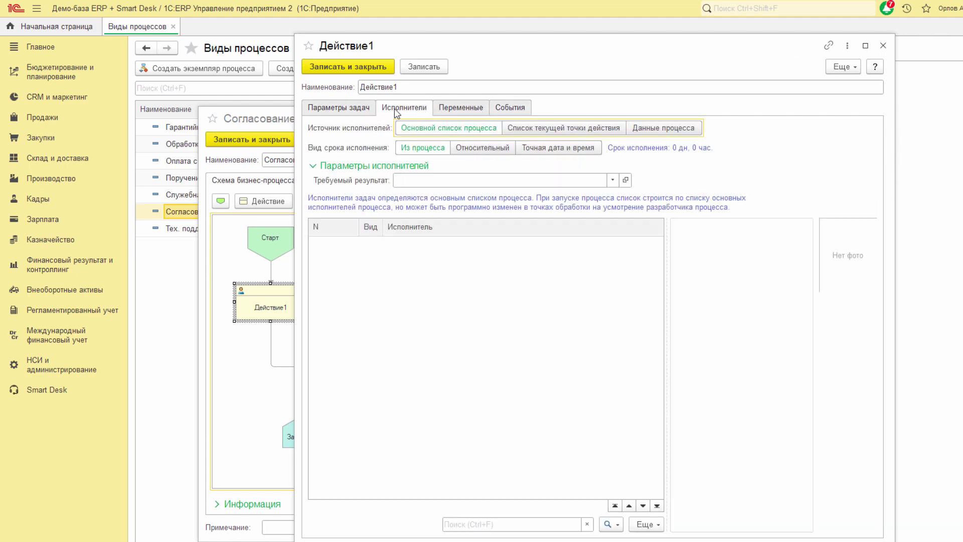
left_click(341, 107)
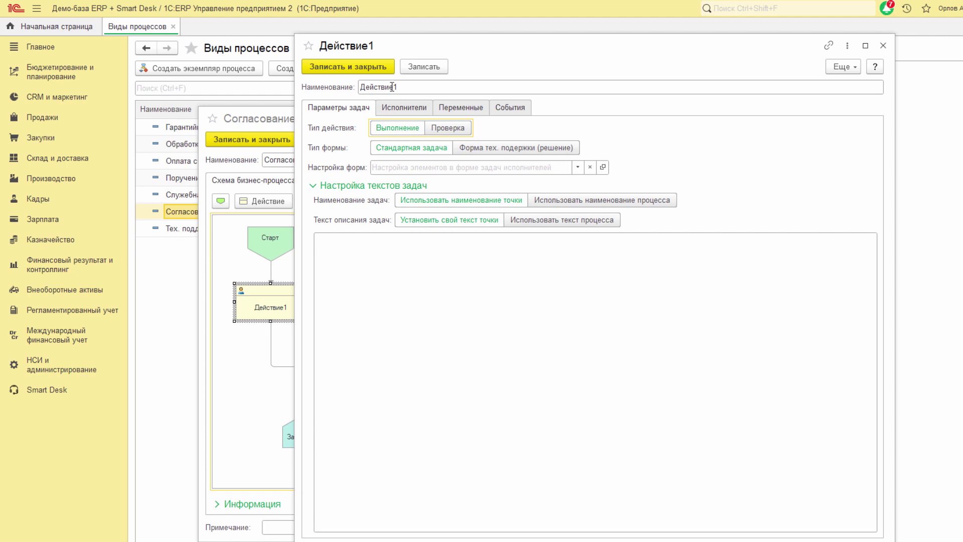
Step: Rename the action "Подготовка обоснования платежа" and set its performer source to Список текущей точки действия
double_click(392, 87)
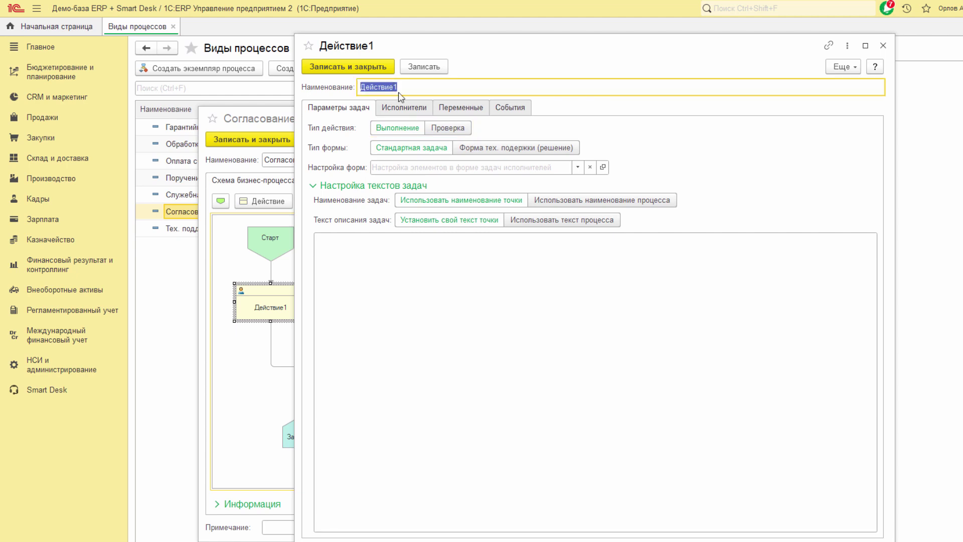
type("Подготовка обоснования платежа")
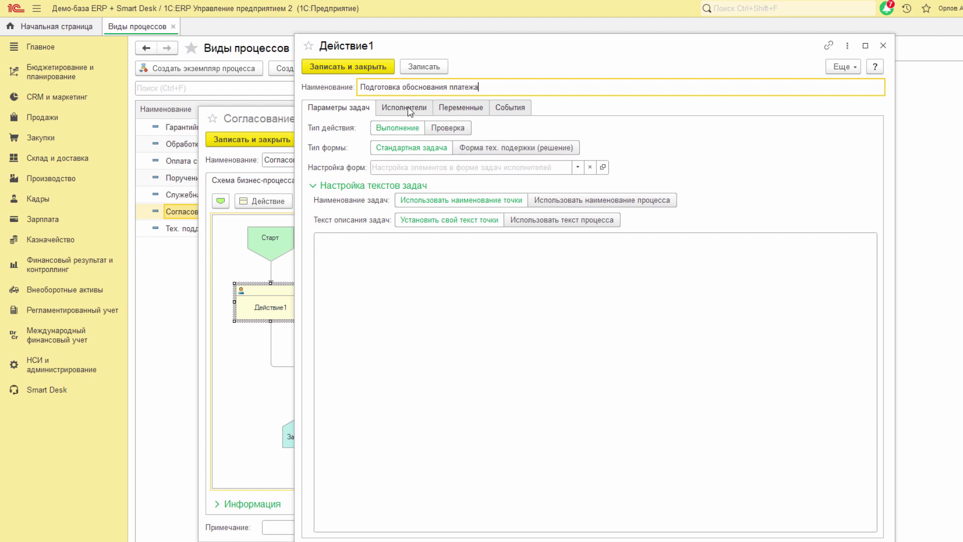
left_click(405, 113)
left_click(564, 128)
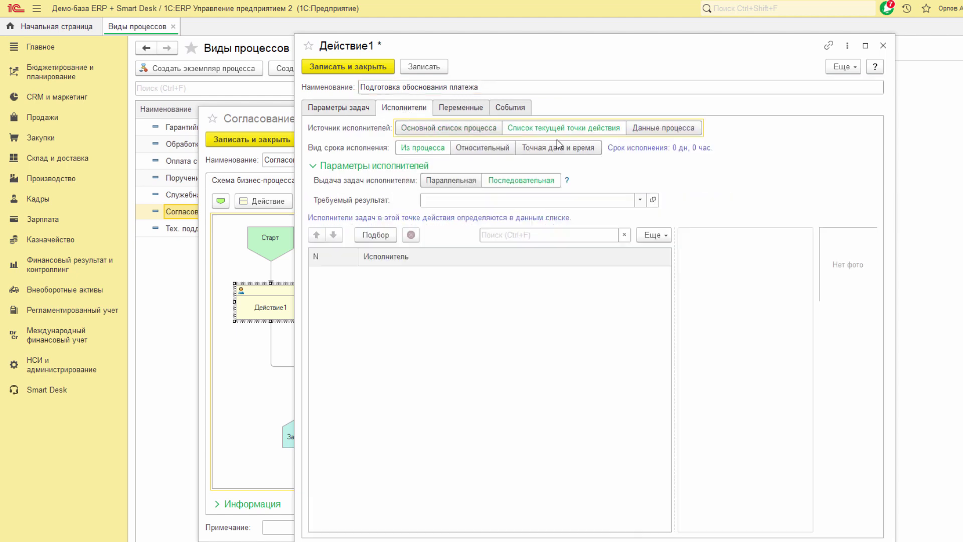
Step: Find the required employee by surname, add her as the action's performer, and save and close the action
left_click(376, 236)
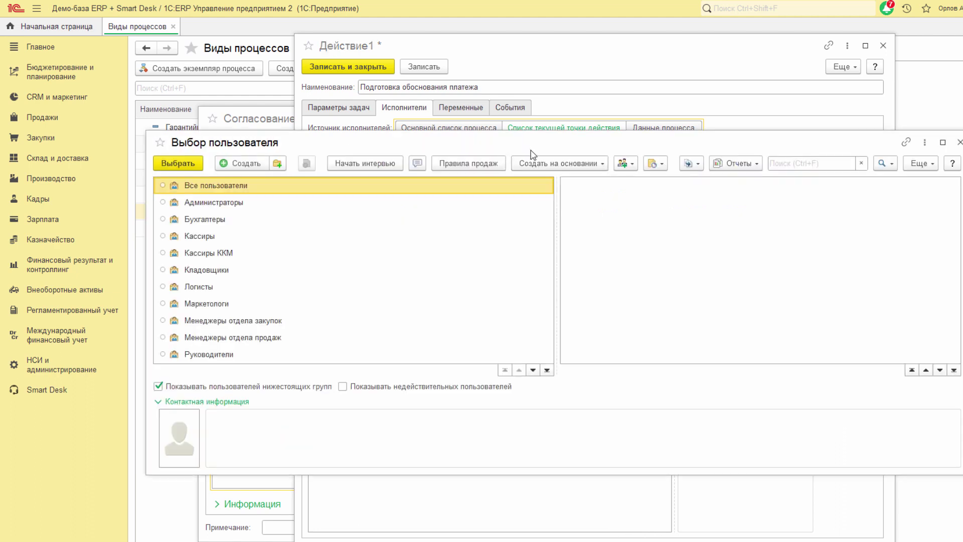
left_click(761, 164)
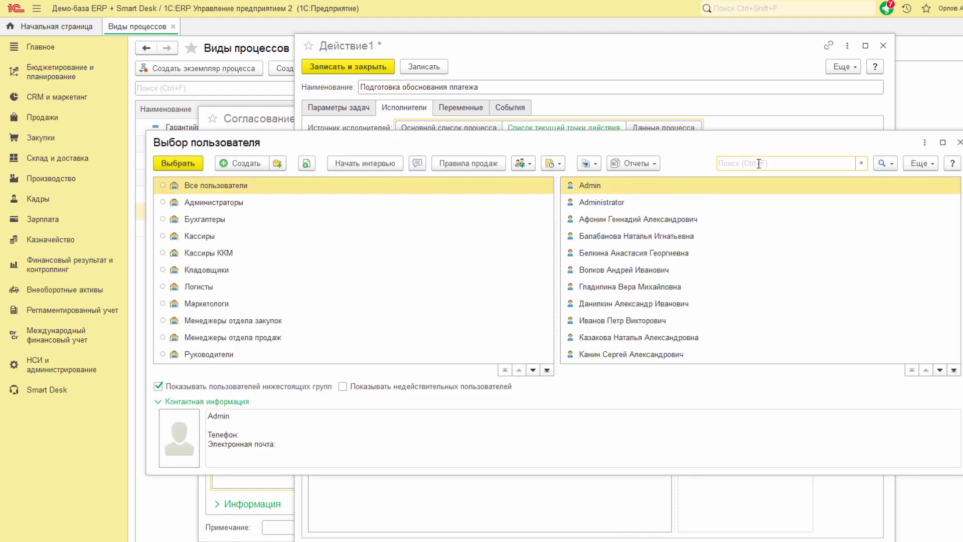
type("белки")
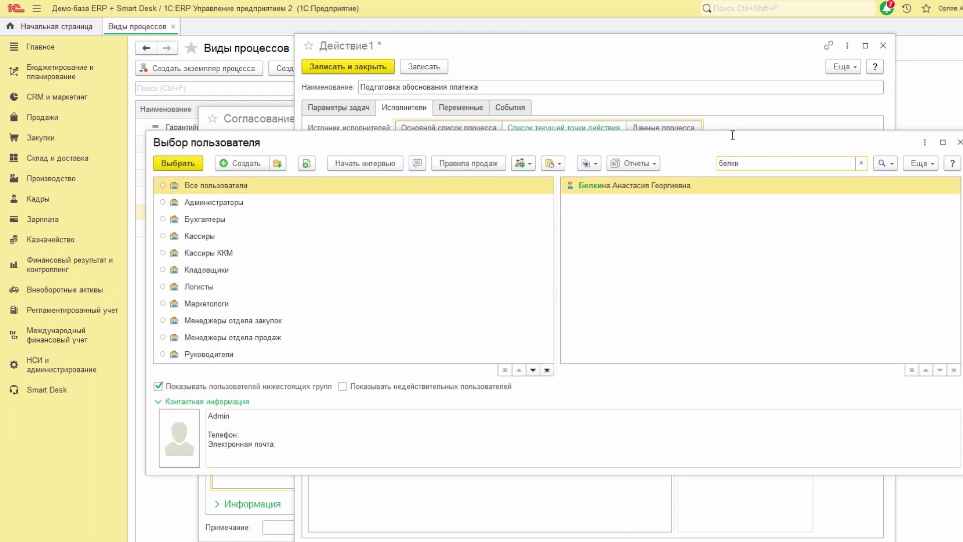
double_click(667, 186)
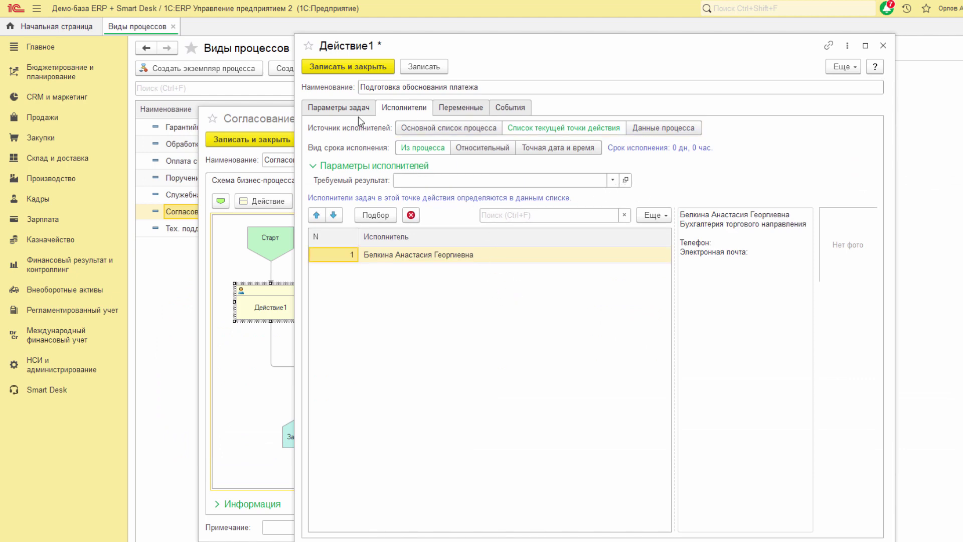
left_click(338, 110)
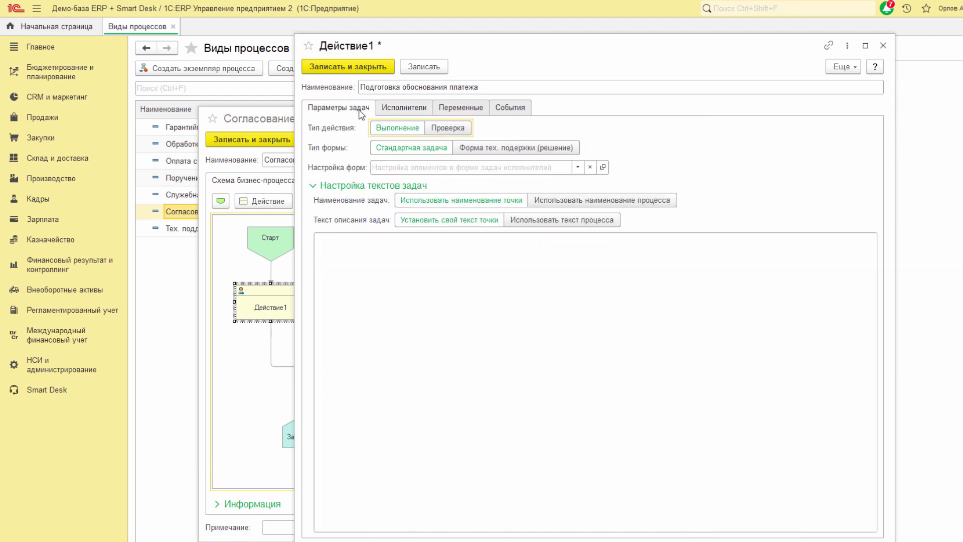
left_click(354, 67)
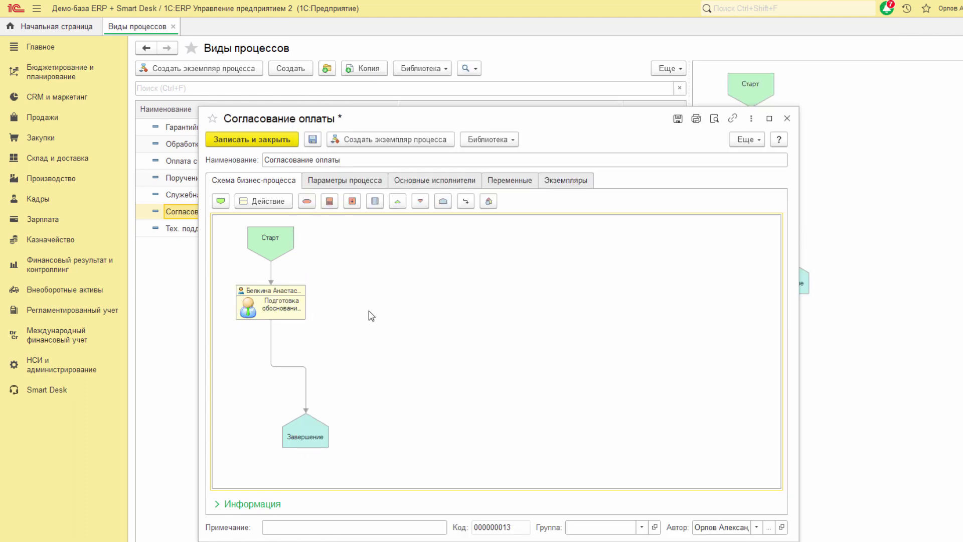
Step: Add a process variable named "Обоснование платежа" of type Строка to Согласование оплаты and save it
left_click(511, 182)
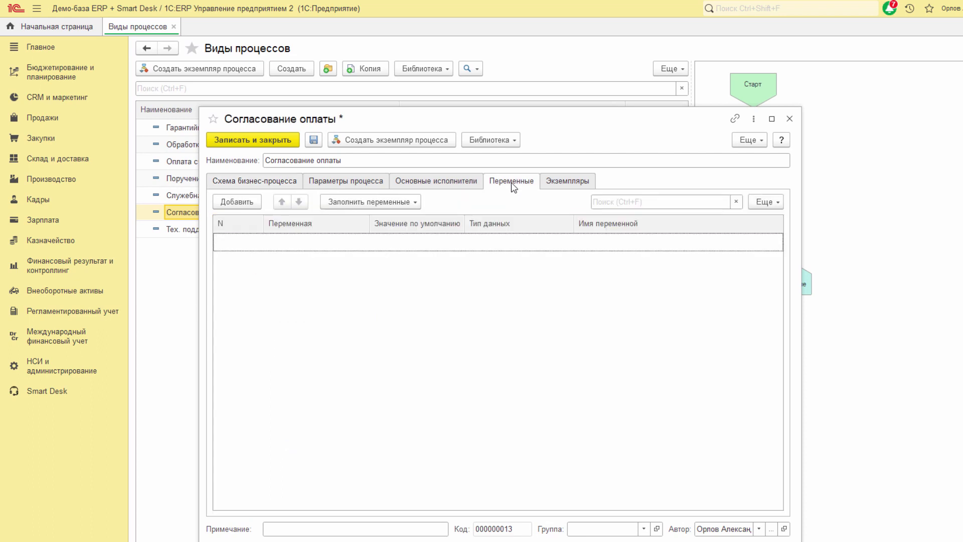
left_click(229, 202)
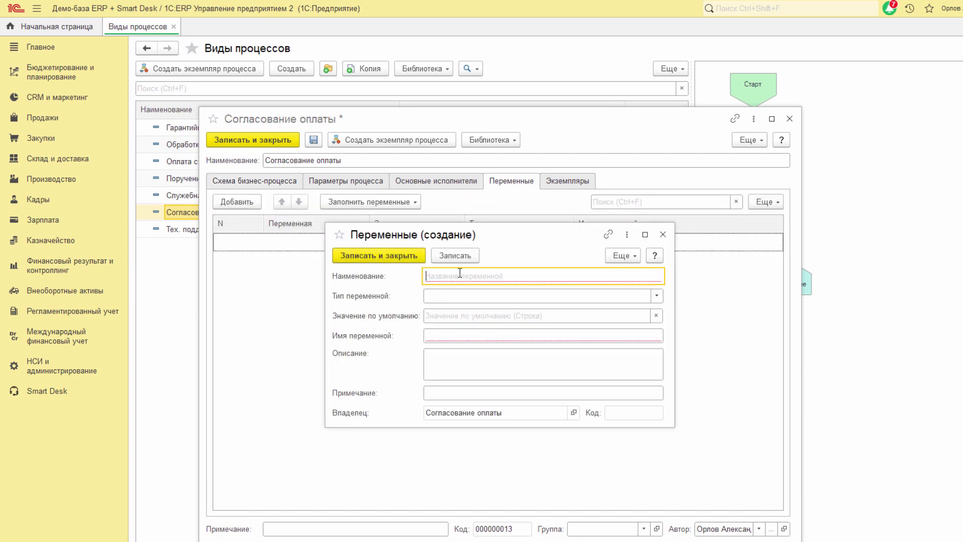
type("Обоснование платежа")
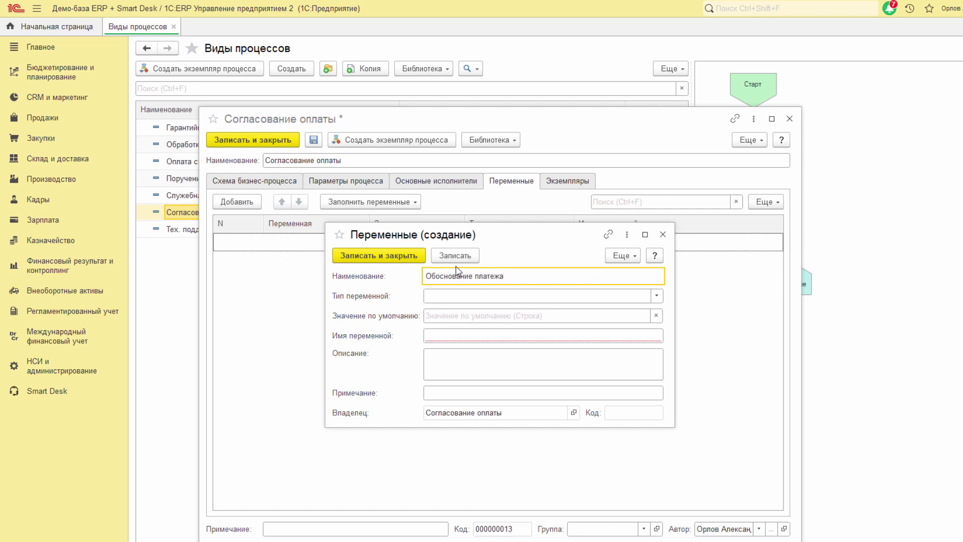
left_click(479, 320)
left_click(474, 300)
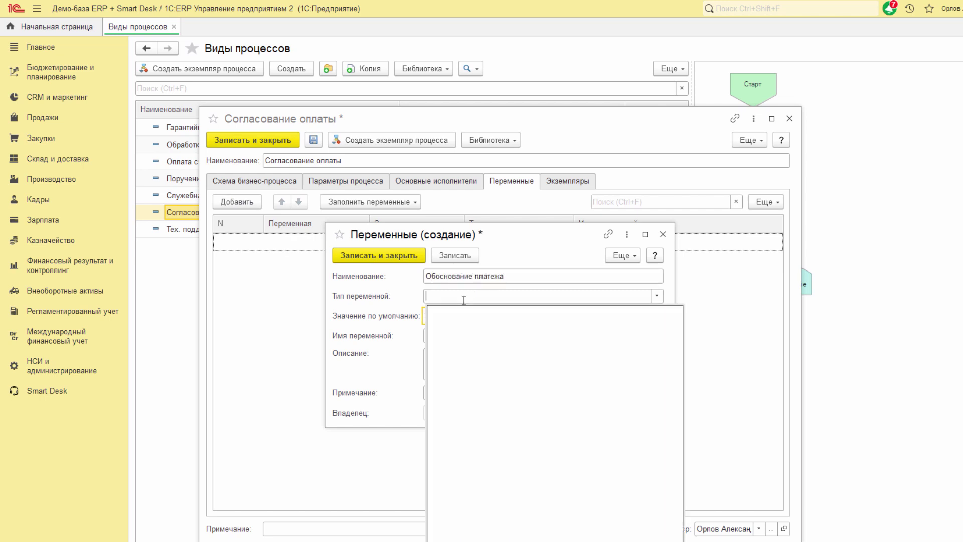
left_click(483, 344)
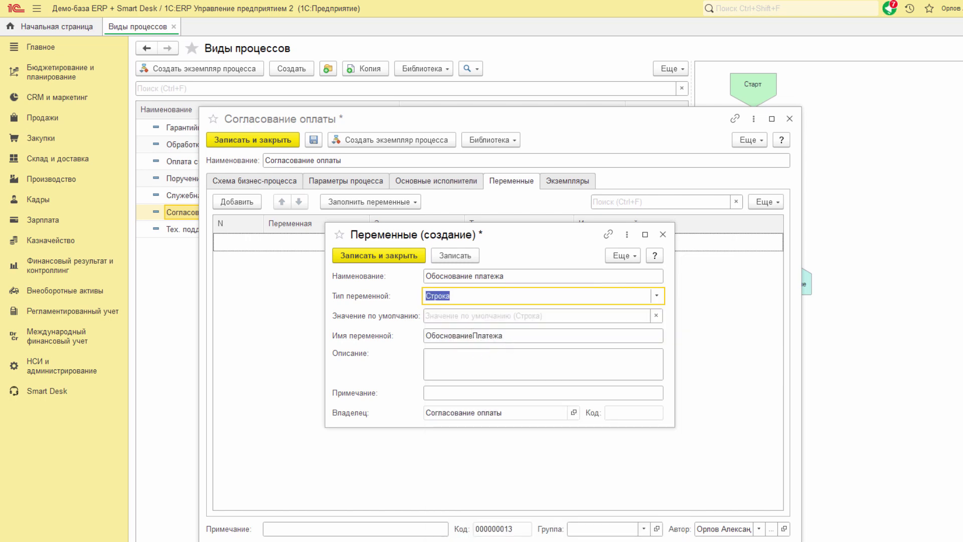
left_click(398, 256)
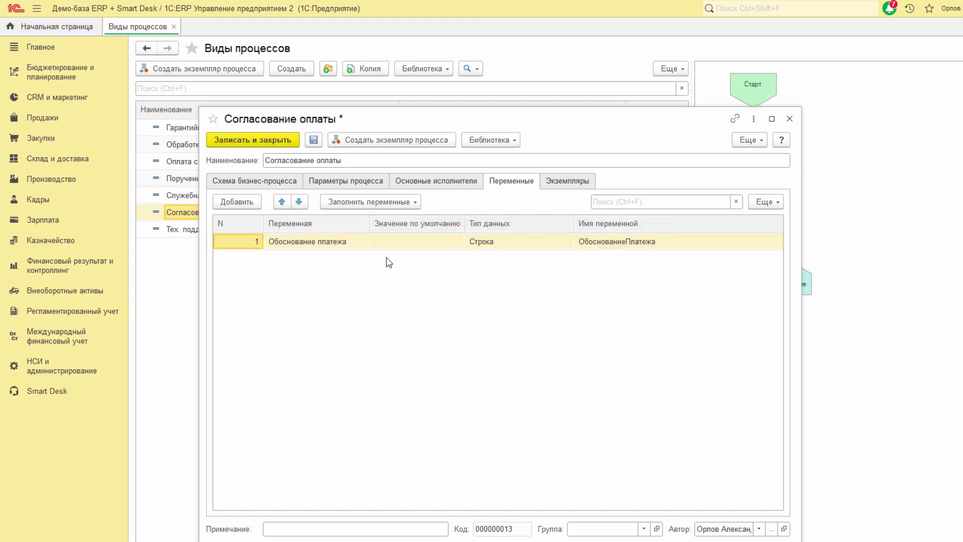
left_click(341, 244)
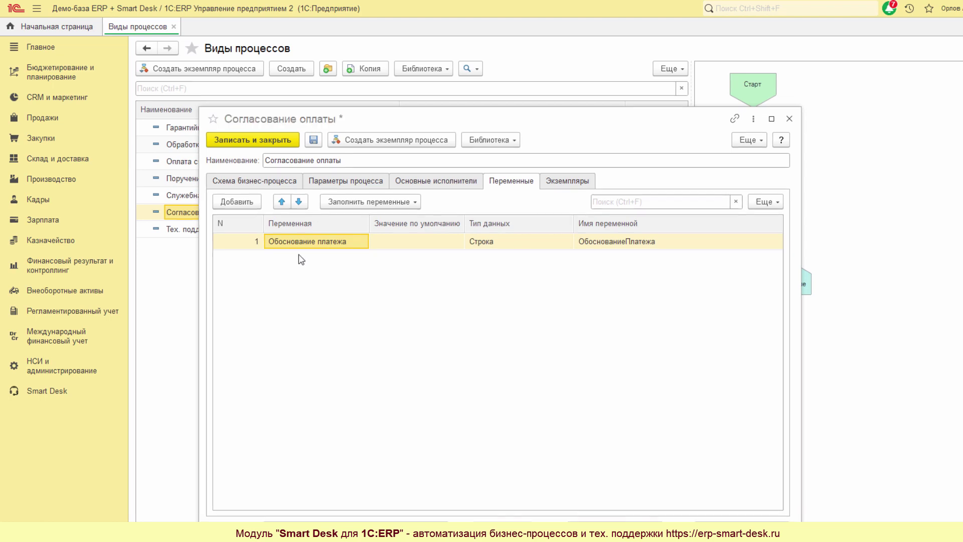
Step: Add a process variable named "Заказ поставщику" of type Документ "Заказ поставщику" to Согласование оплаты and save it
left_click(240, 202)
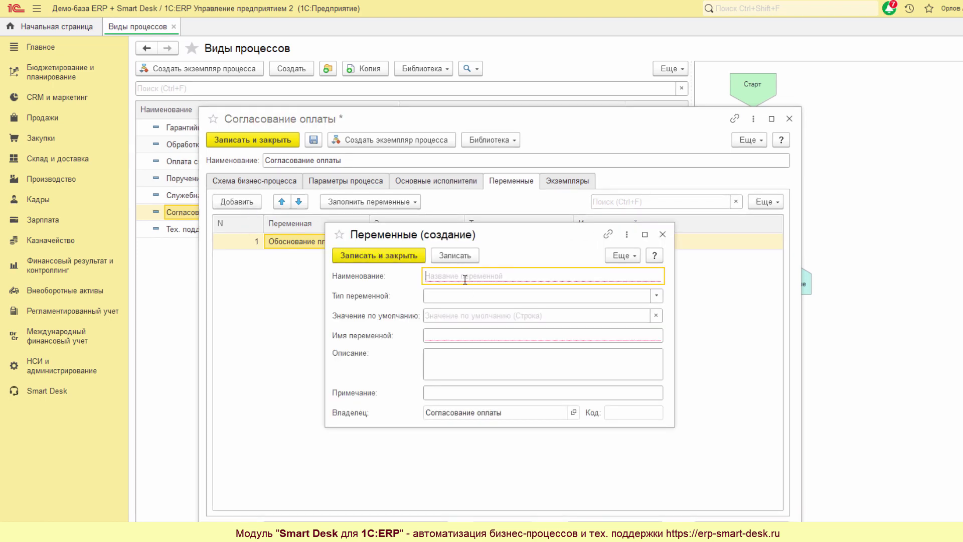
type("Заказ поставщику")
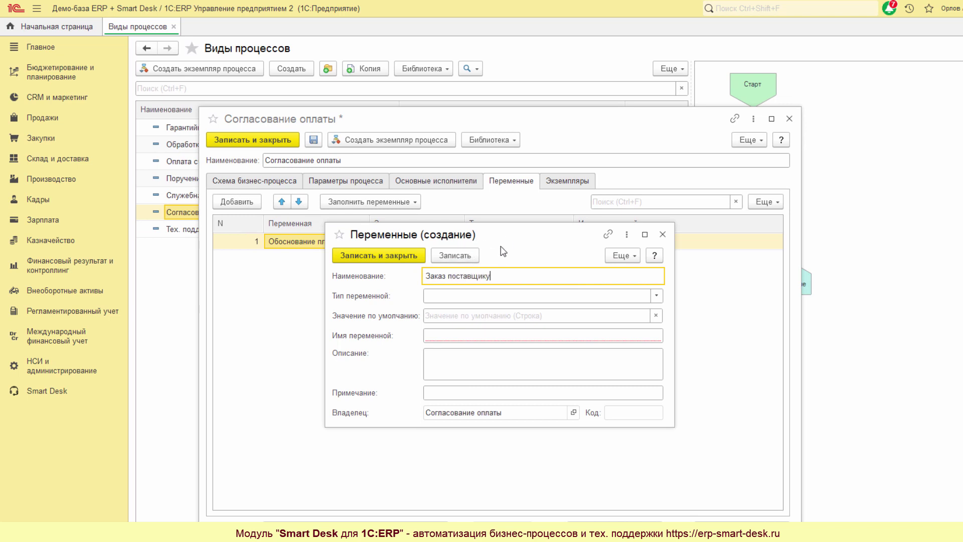
left_click(495, 297)
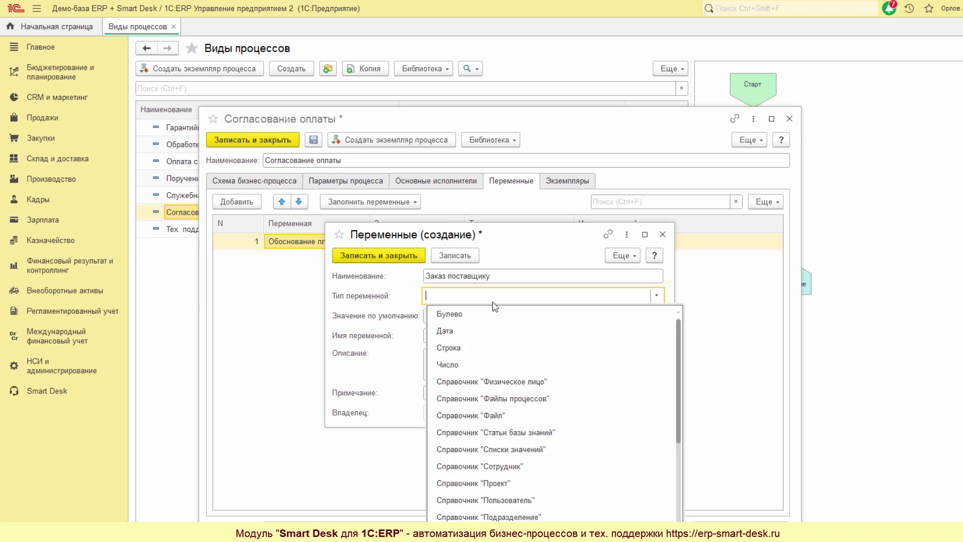
scroll(511, 418, "down", 5)
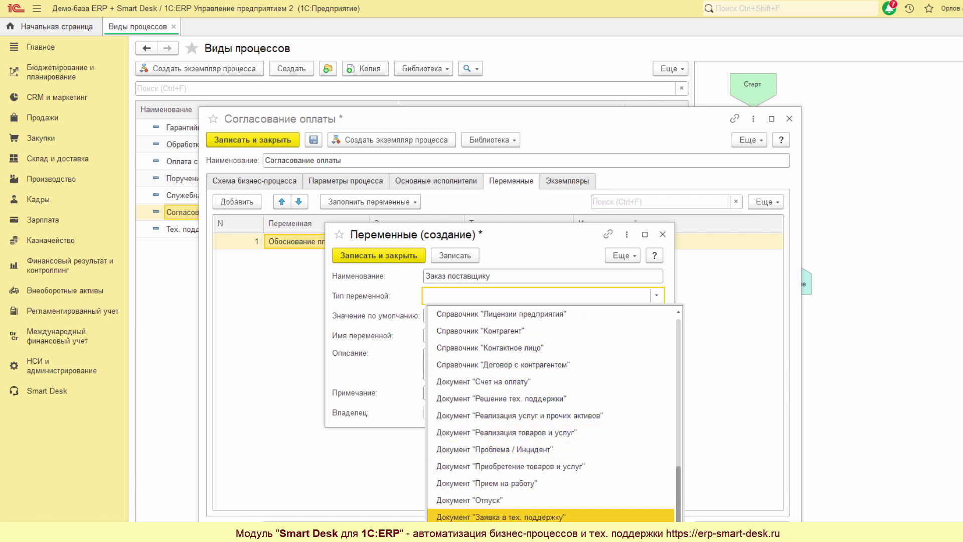
left_click(502, 533)
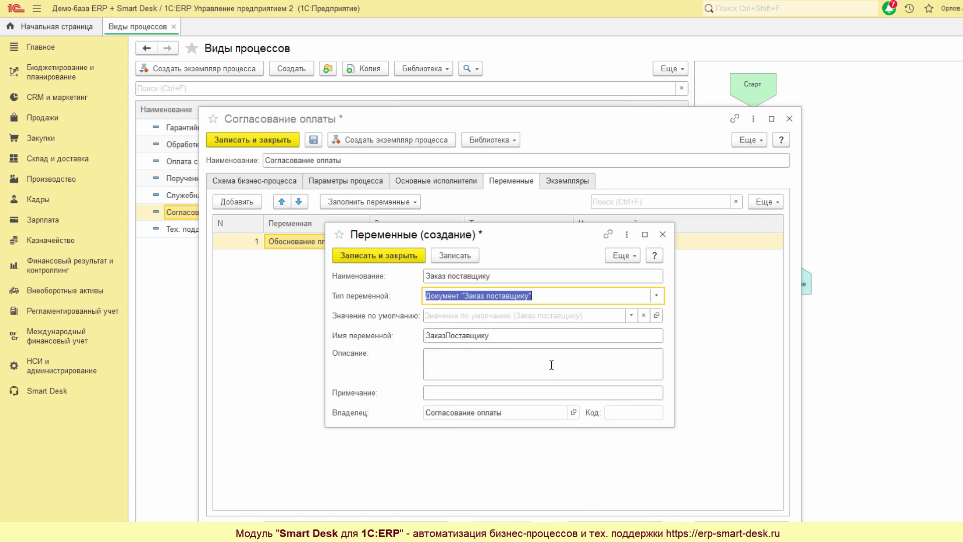
left_click(391, 256)
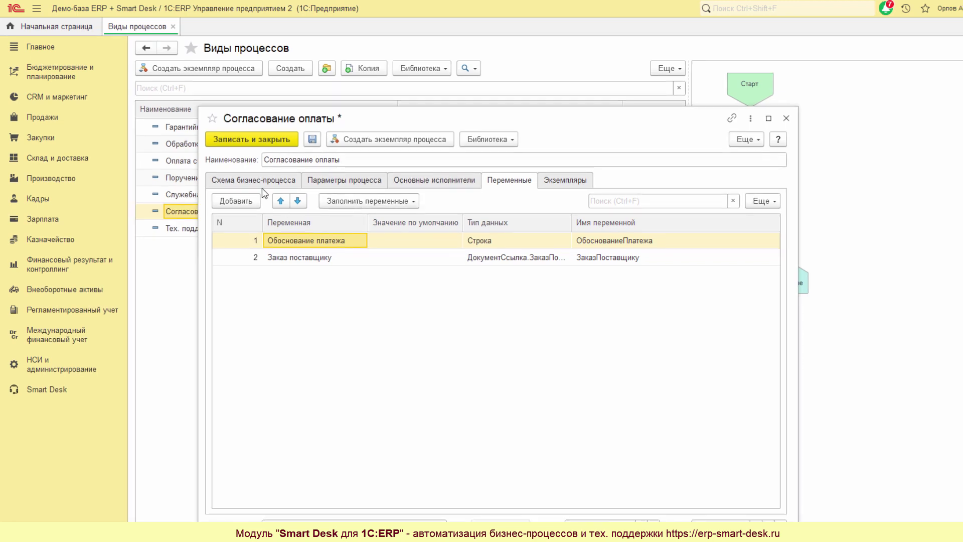
Step: Add the variable Обоснование платежа to the action "Подготовка обоснования платежа" in the diagram and mark it as mandatory
left_click(262, 184)
left_click(276, 311)
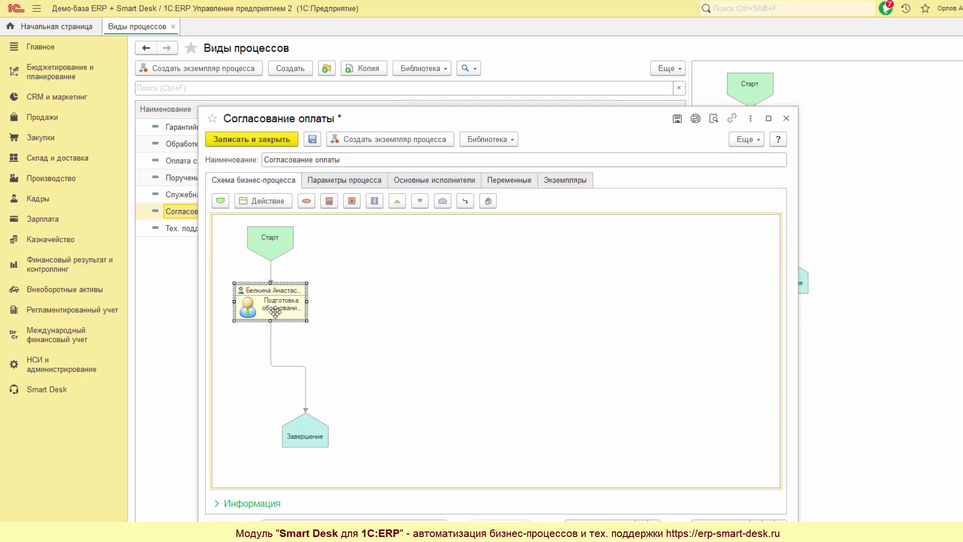
double_click(276, 311)
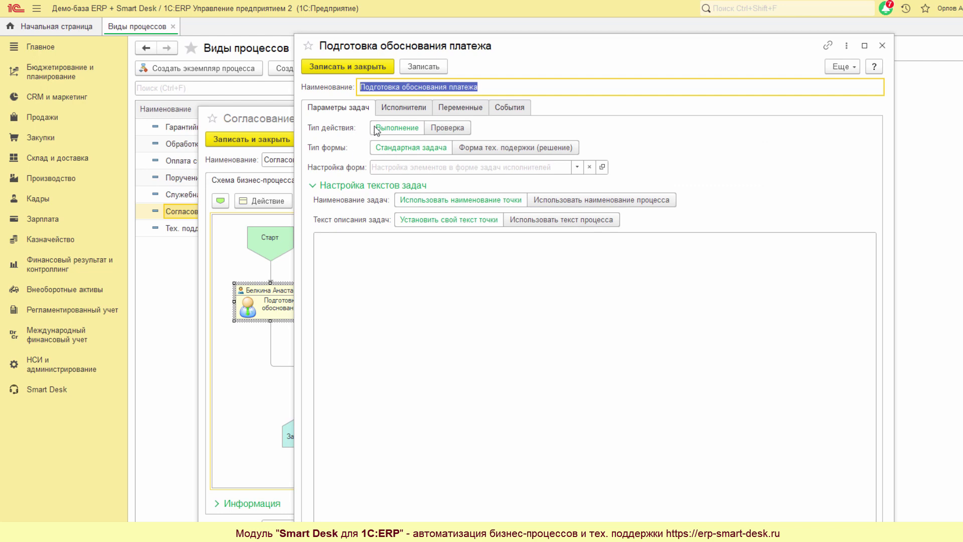
left_click(453, 111)
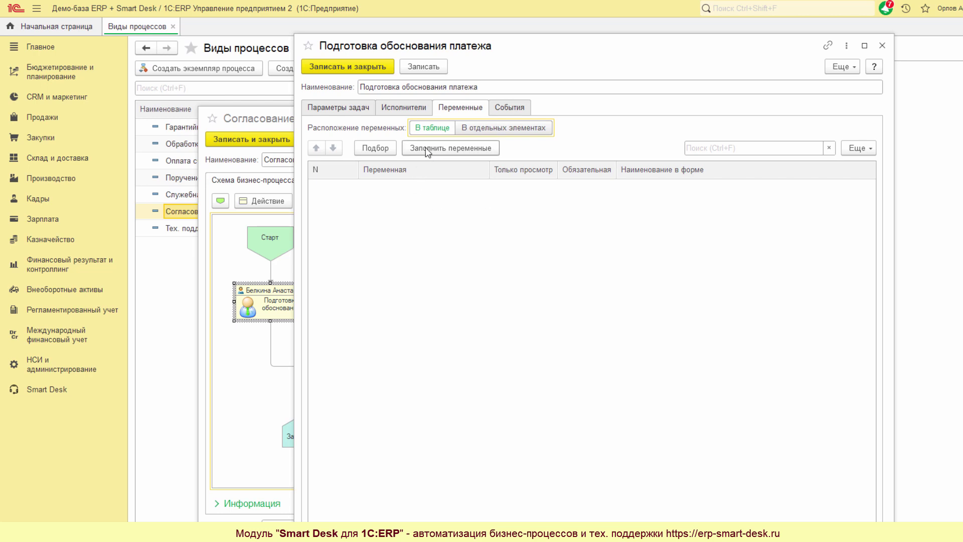
left_click(392, 149)
left_click(429, 200)
double_click(428, 200)
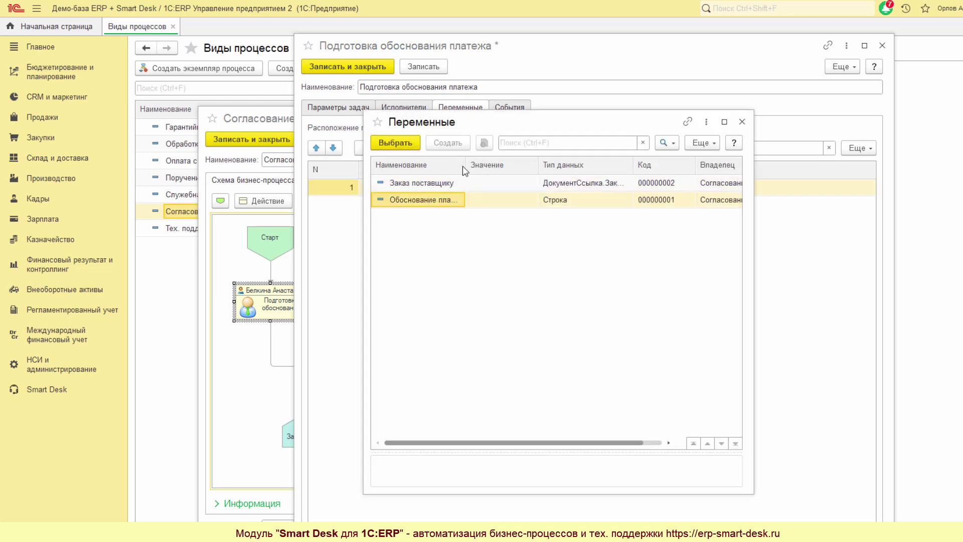
left_click(742, 121)
left_click(568, 187)
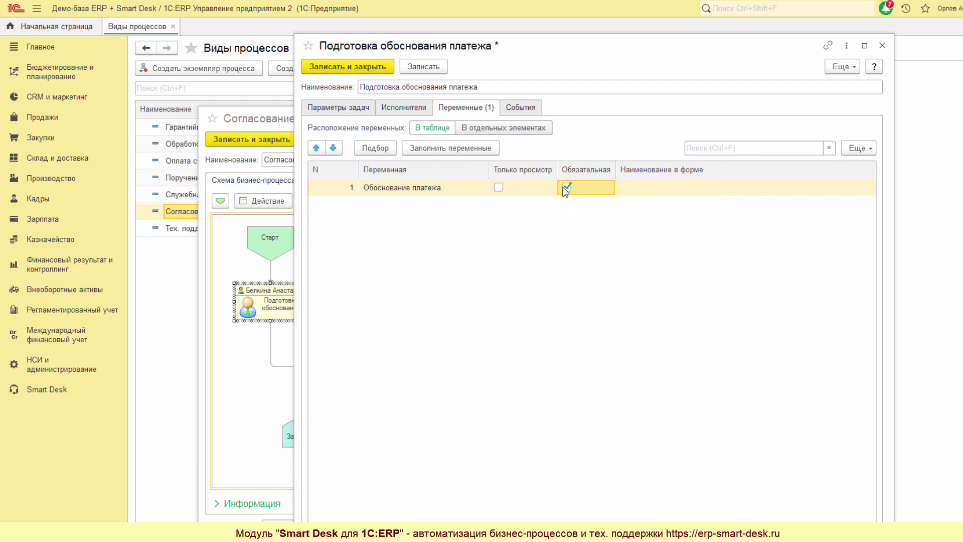
Step: Create a new performer task form setting for the action and name it "Форма согласования"
left_click(333, 108)
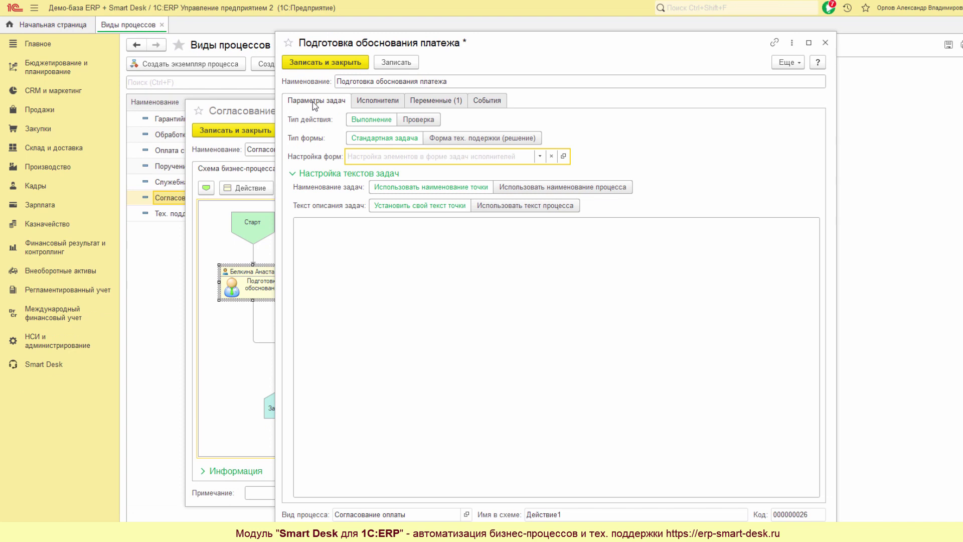
left_click(404, 156)
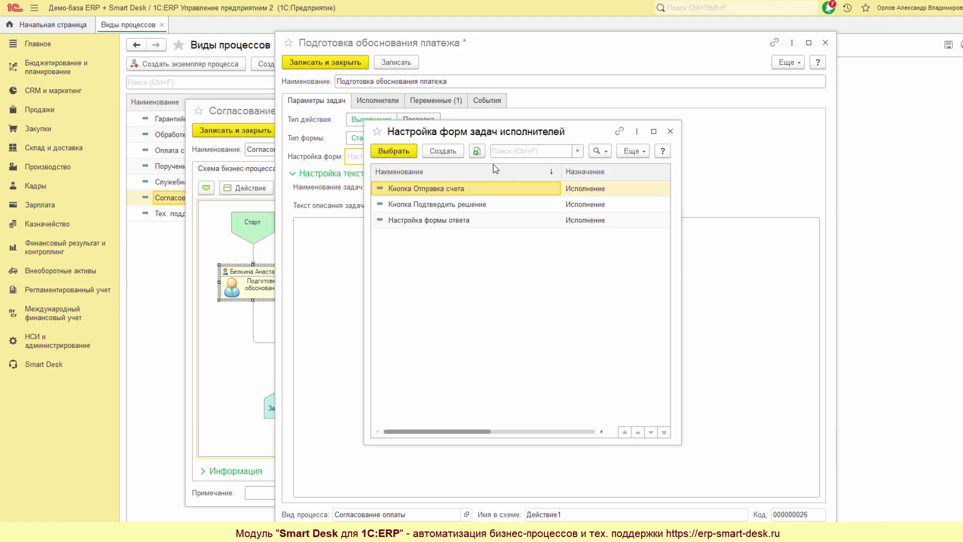
left_click(448, 151)
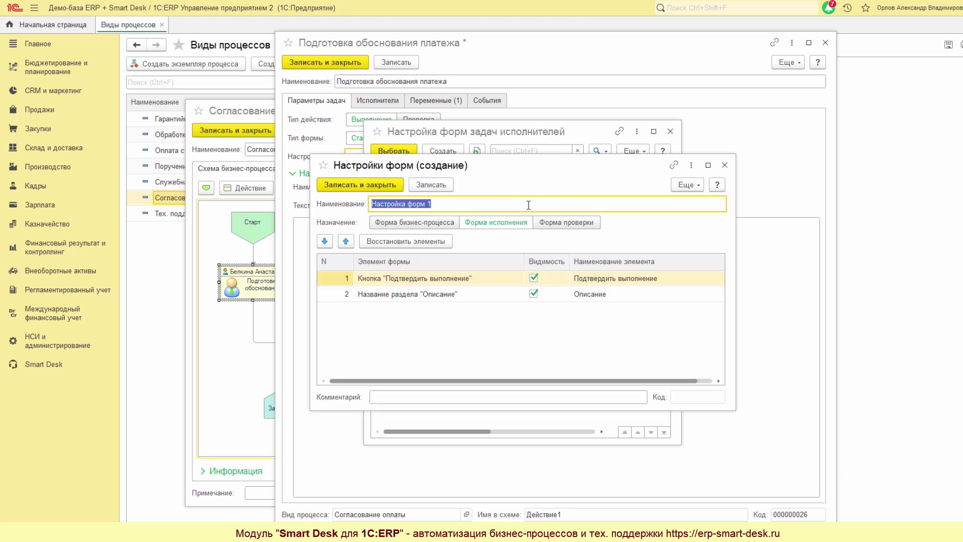
type("Форма")
type("согласования")
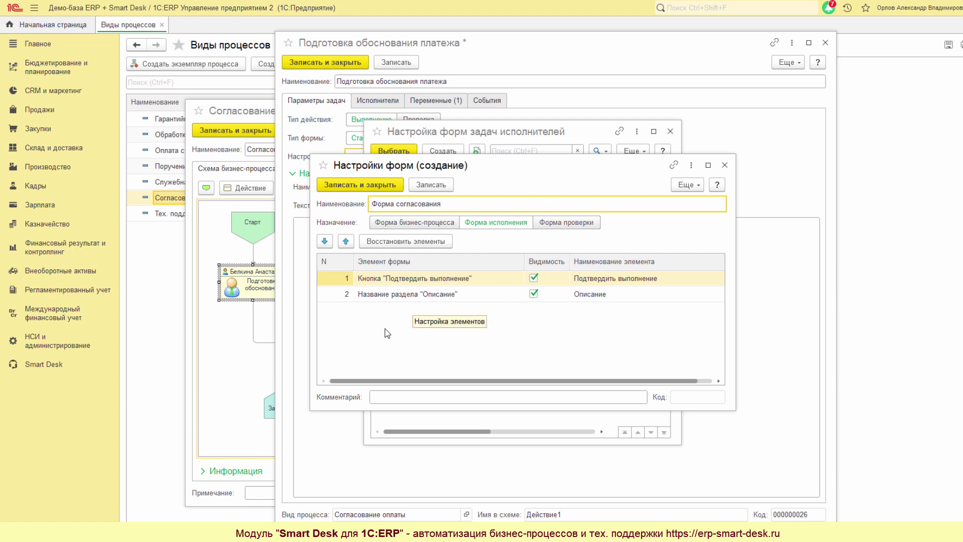
Step: Rename the form's "Подтвердить выполнение" button to "Отправить на согласование" and save and close the form setting
double_click(602, 279)
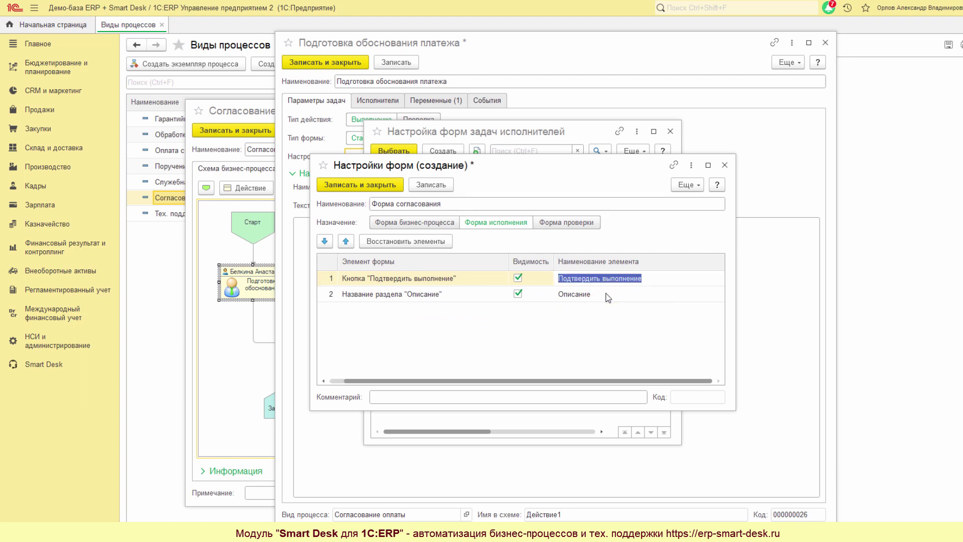
type("Отправить на со")
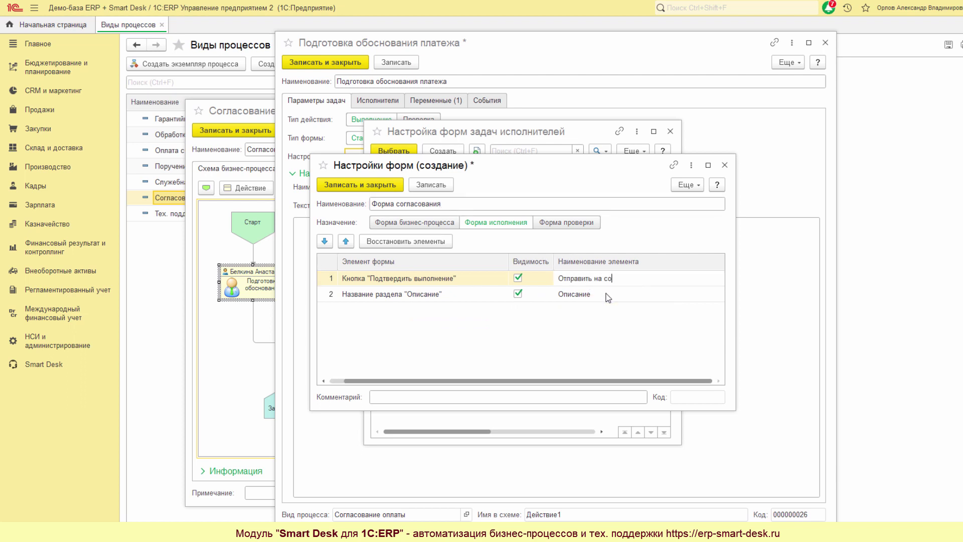
type("гласование")
key("Return")
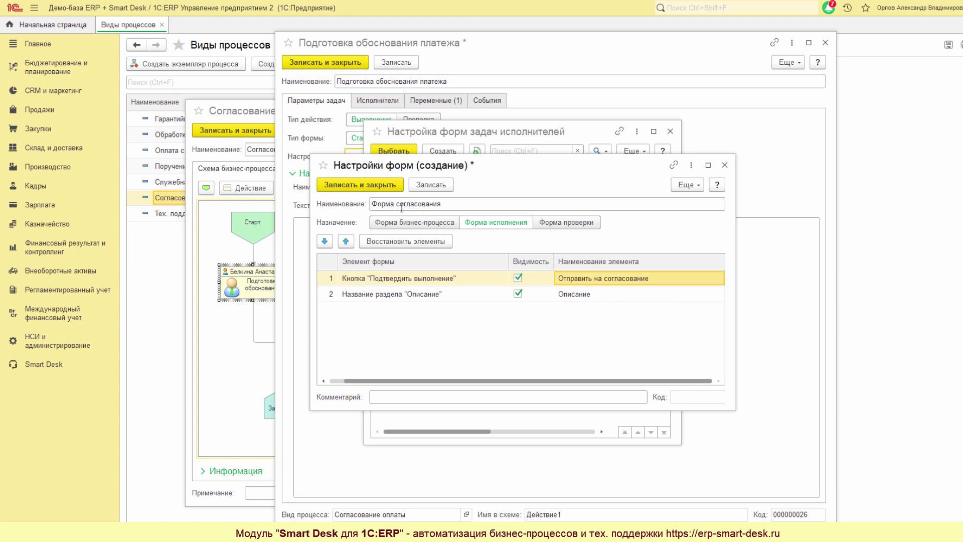
left_click(371, 186)
Step: Assign the form setting Форма согласования to the action, check its performers, and save and close the action
double_click(418, 242)
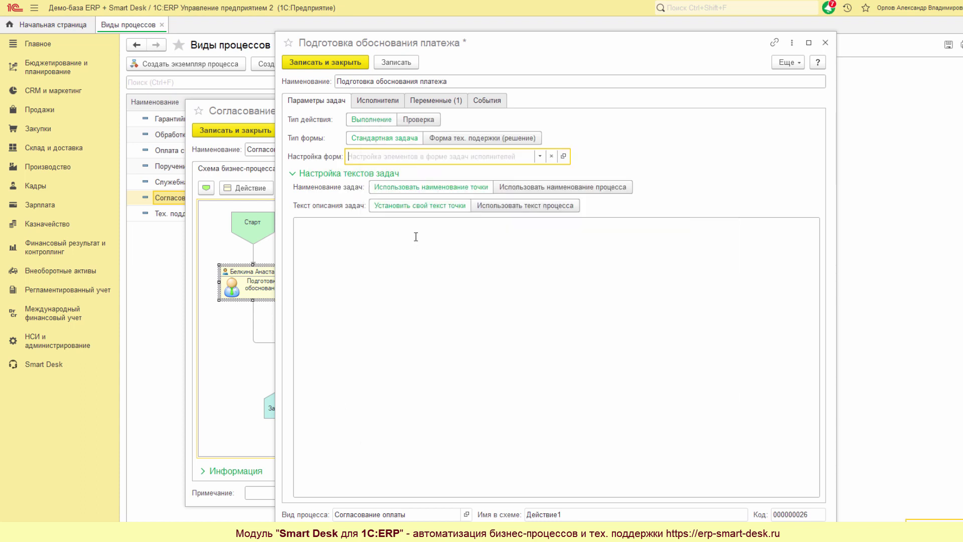
left_click(365, 102)
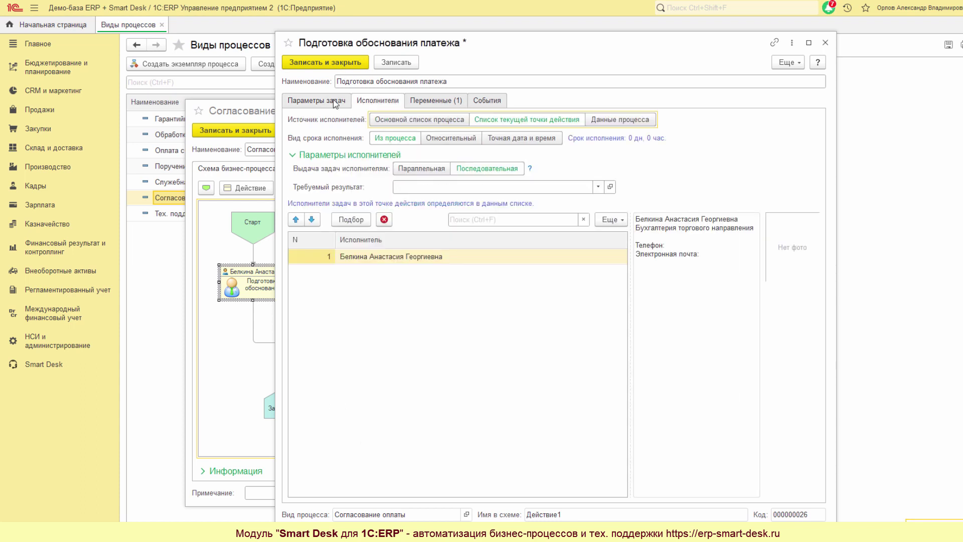
left_click(334, 66)
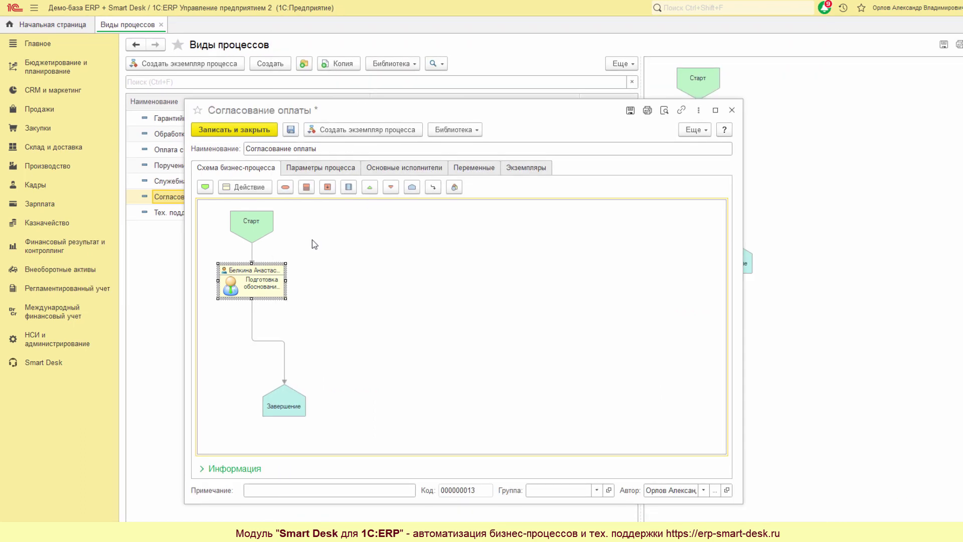
Step: Place a second action beside the first one with a condition below it, and shrink the condition slightly
left_click(314, 248)
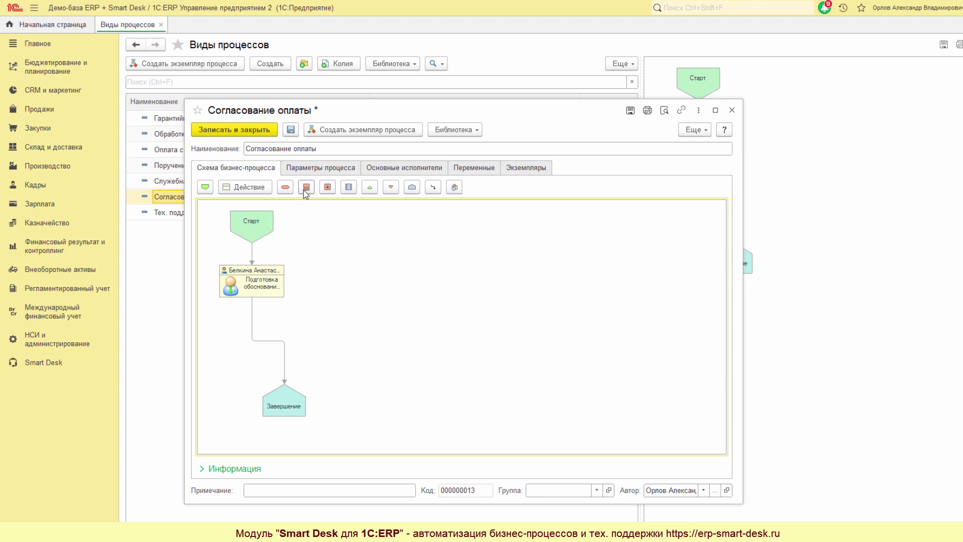
left_click(235, 187)
left_click(365, 276)
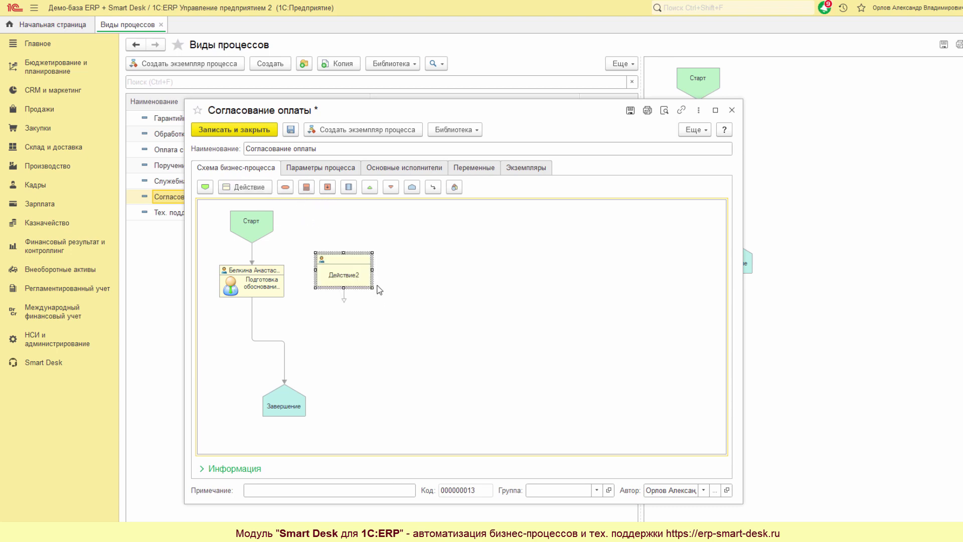
left_click(285, 187)
left_click(387, 347)
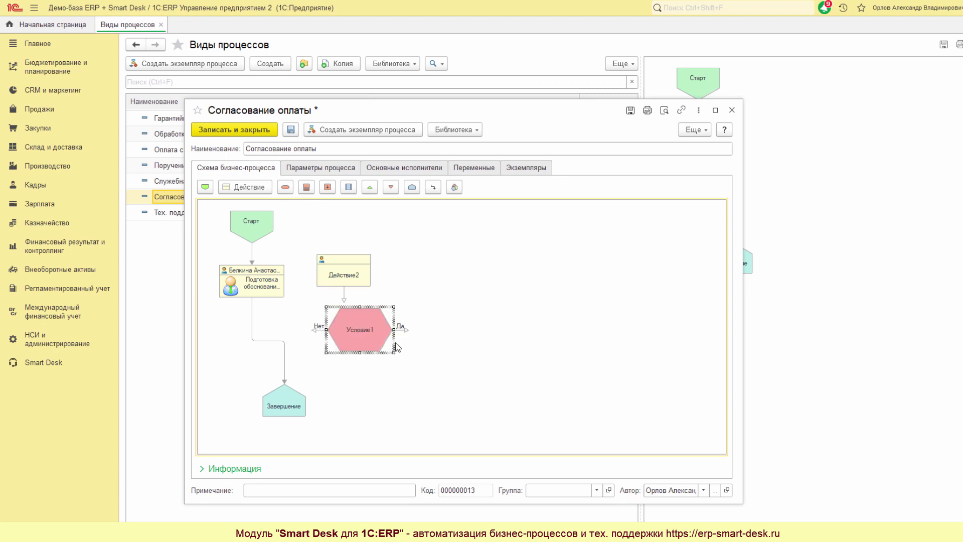
left_click_drag(388, 318, 378, 329)
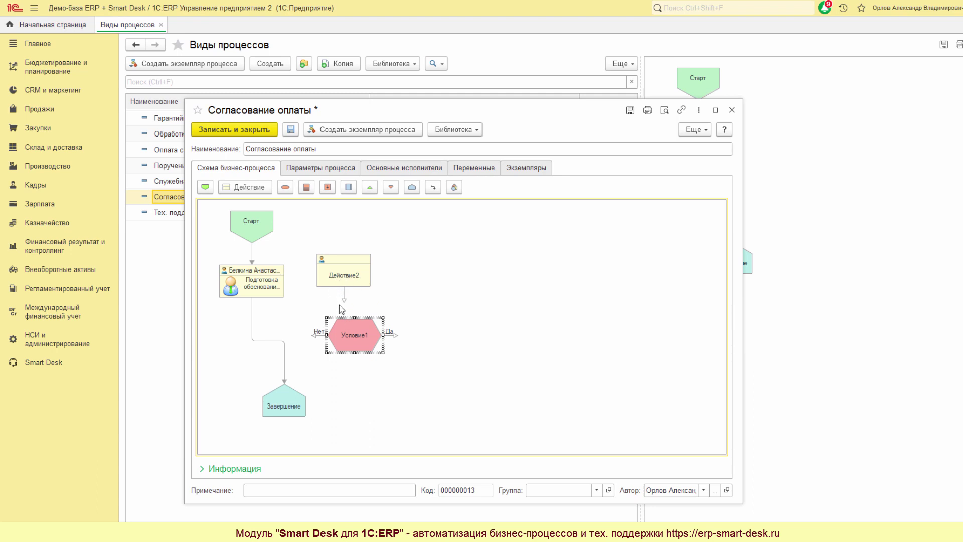
Step: Link the first action to Действие2 and that to the condition, and route its Да and Нет branches to Завершение
left_click_drag(344, 296, 305, 399)
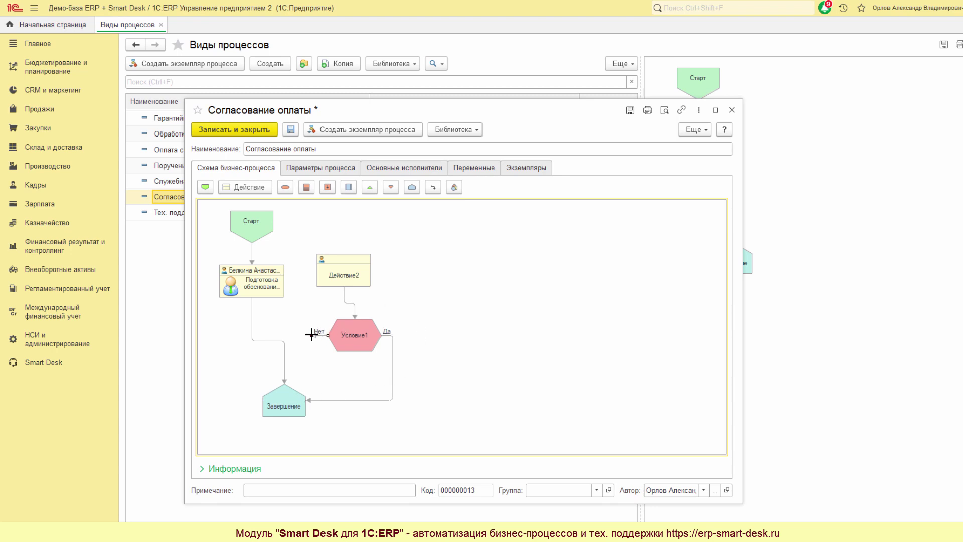
left_click_drag(312, 335, 393, 280)
Step: Size and align Действие2 and the condition in one column, and straighten the connector between the two actions
left_click(341, 279)
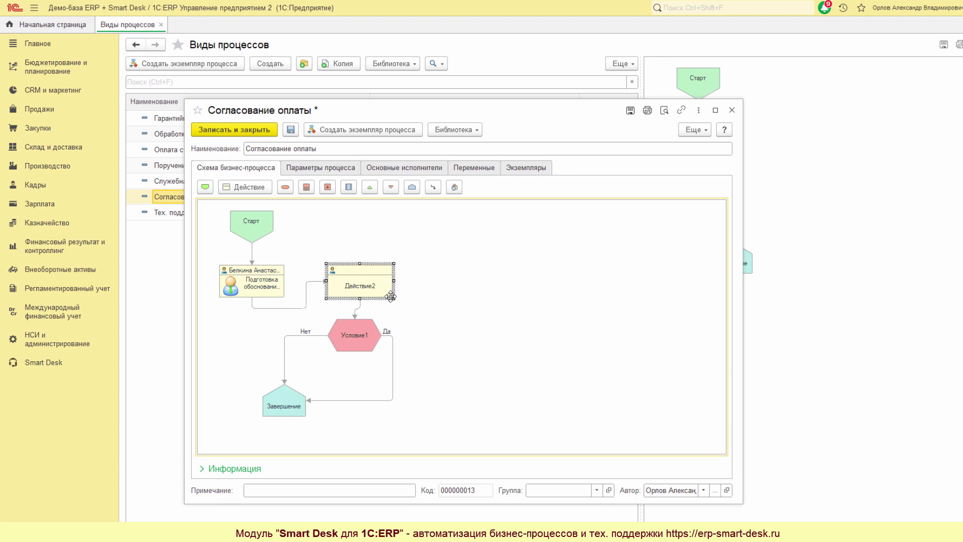
left_click(372, 337)
left_click_drag(388, 334, 396, 333)
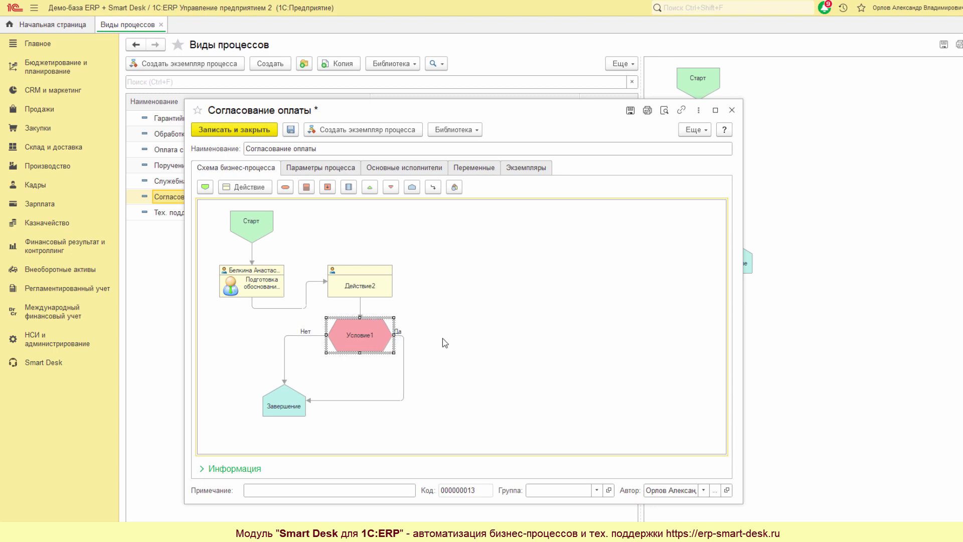
left_click(293, 308)
left_click_drag(252, 298, 284, 281)
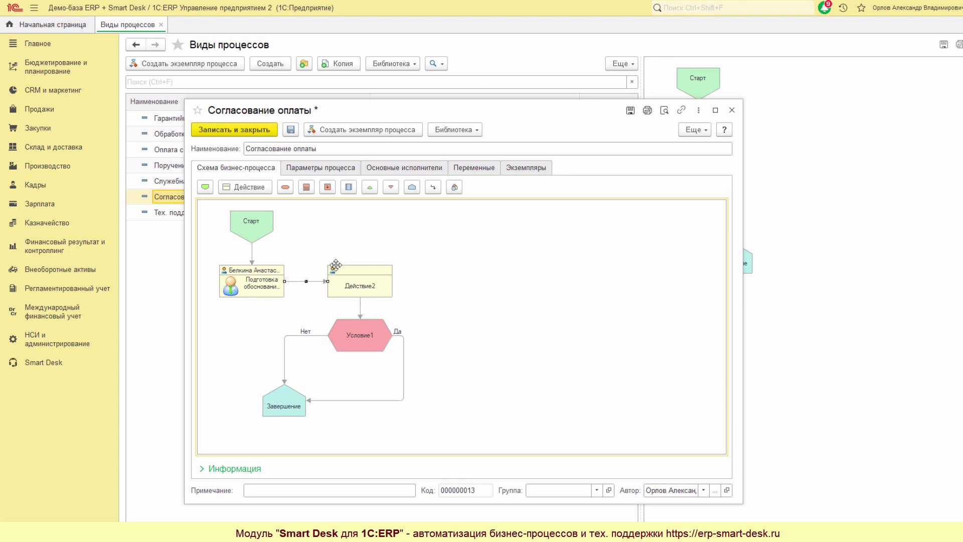
Step: Rename Действие2 "Согласование фин. директором" and set its performer source to Список текущей точки действия
left_click(360, 277)
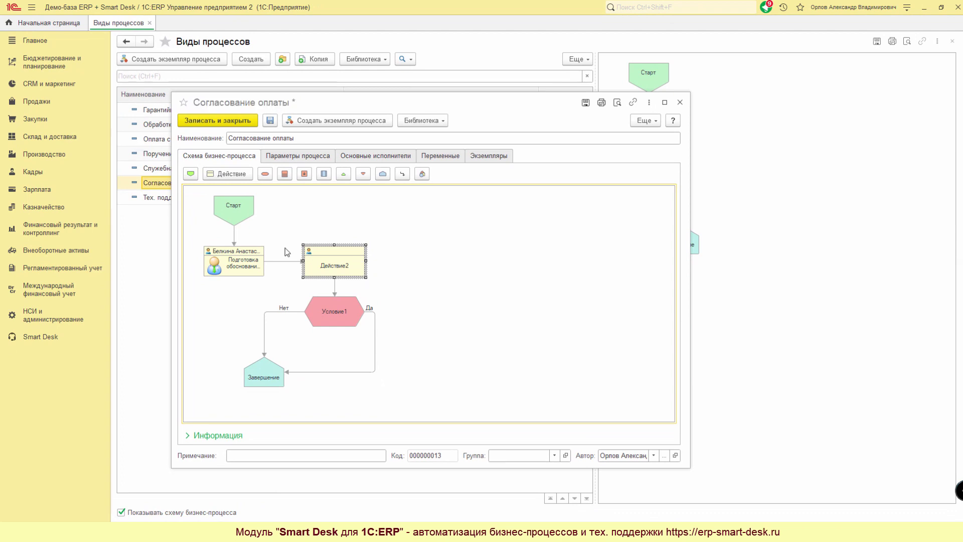
double_click(324, 263)
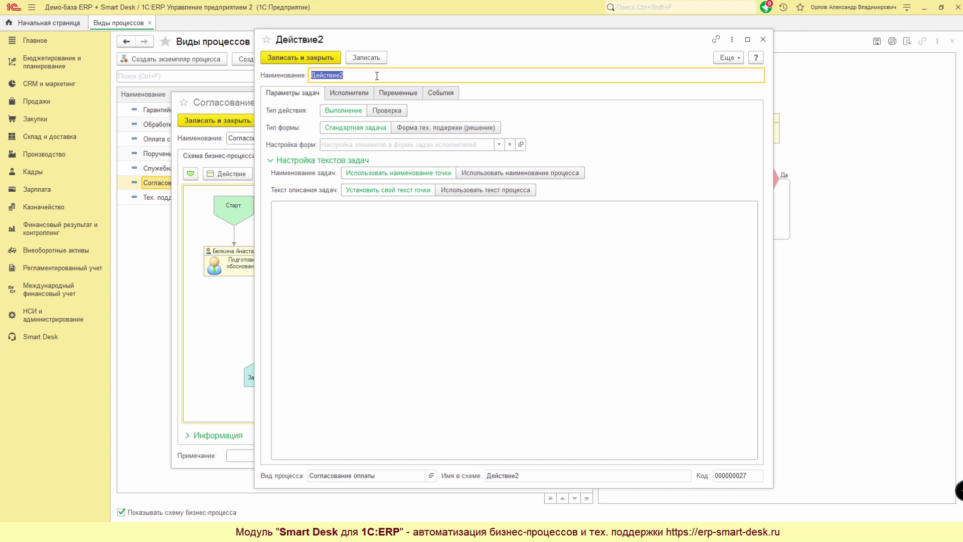
type("Согласование фин. директором")
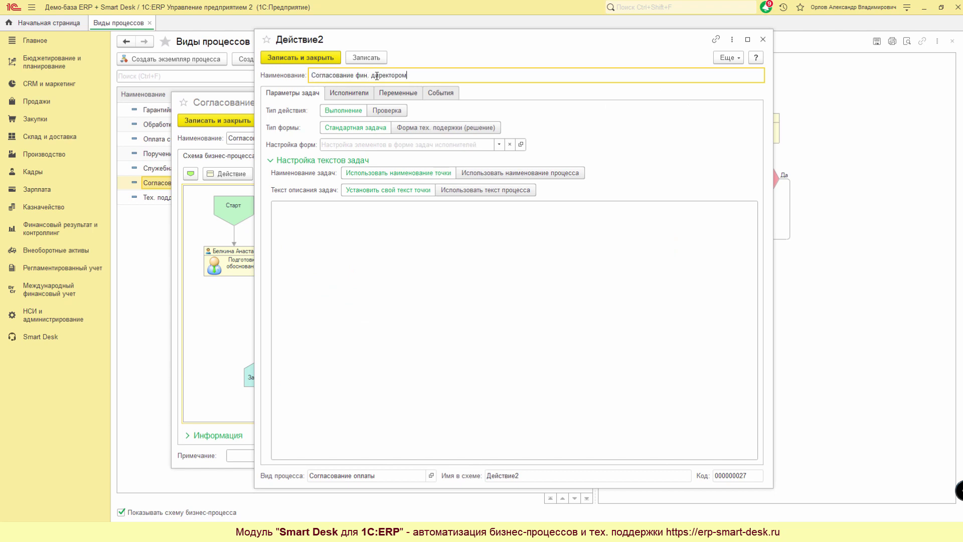
left_click(350, 93)
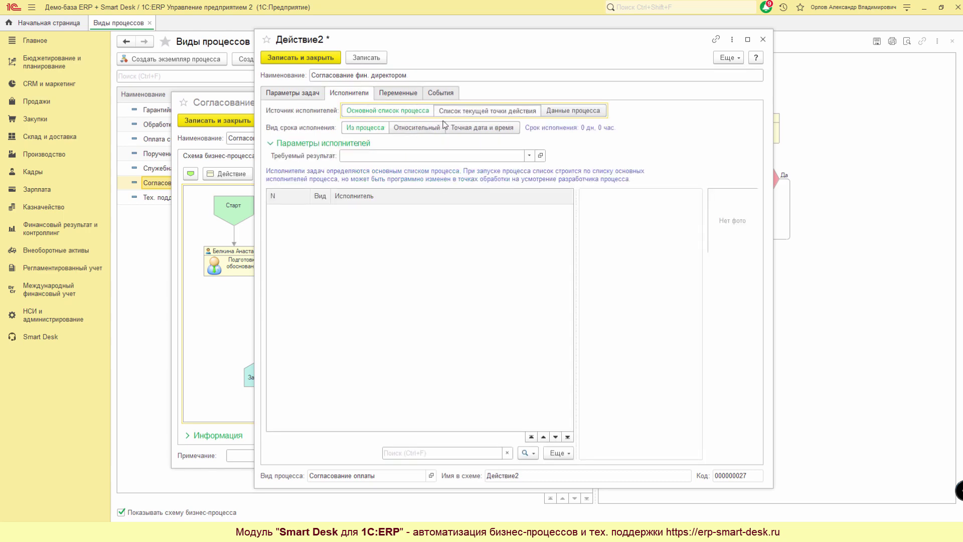
left_click(482, 110)
Step: Find the financial director in the user list by surname and add him as performer of the approval action
left_click(324, 206)
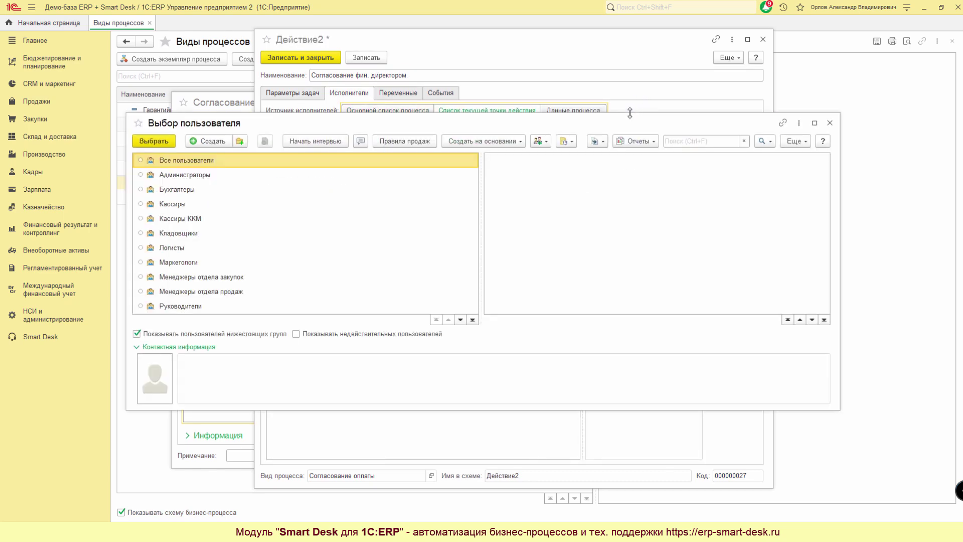
left_click(672, 141)
type("волков")
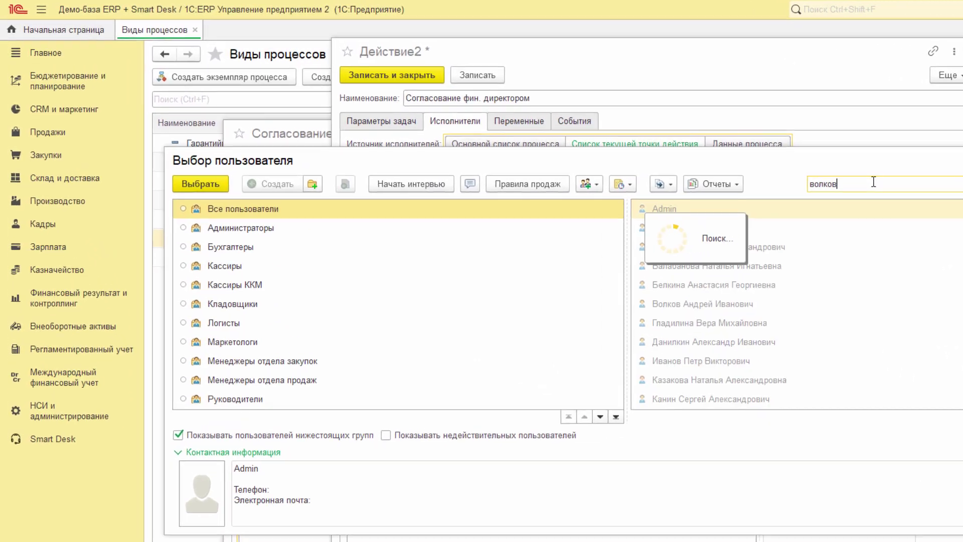
double_click(767, 206)
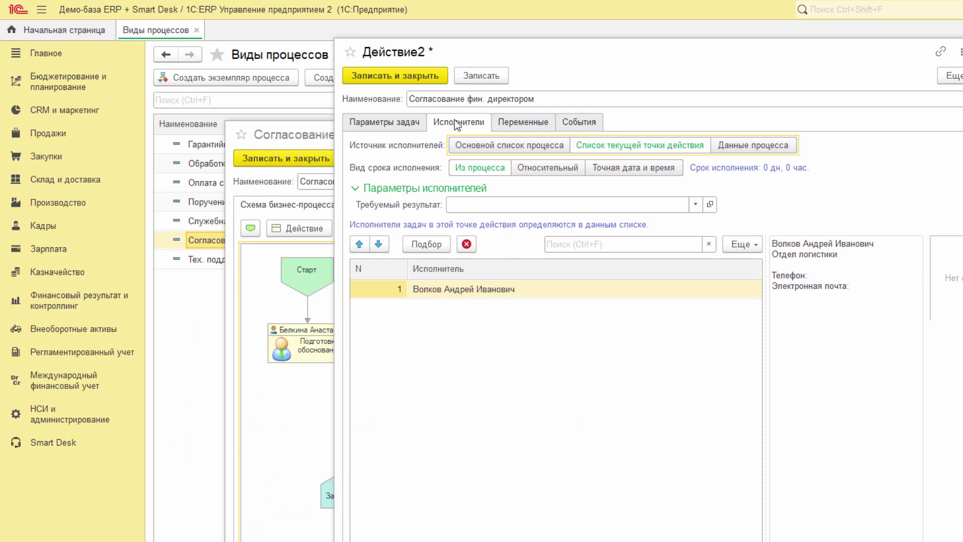
Step: Mark the variables Обоснование платежа and Заказ поставщику as Только просмотр for the approval action and save it
left_click(523, 123)
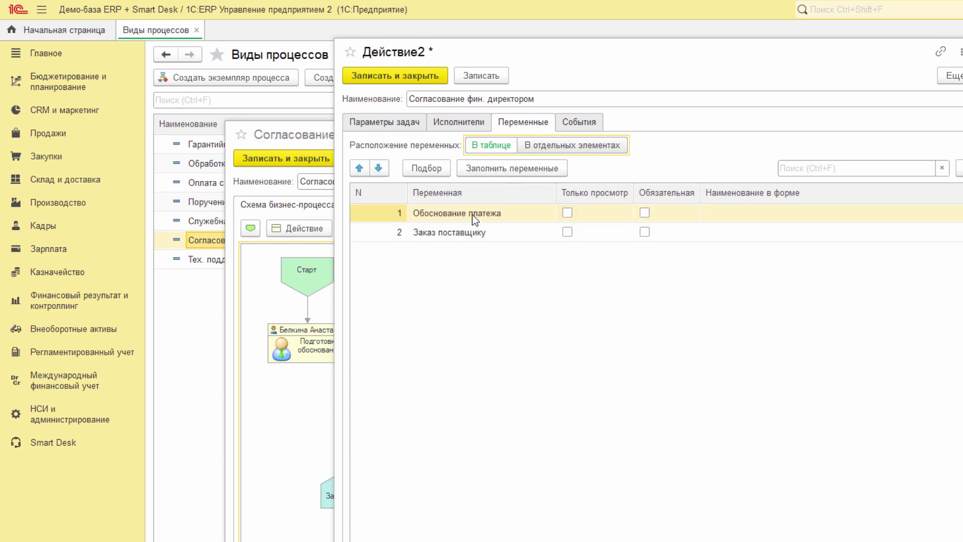
left_click(568, 213)
left_click(567, 232)
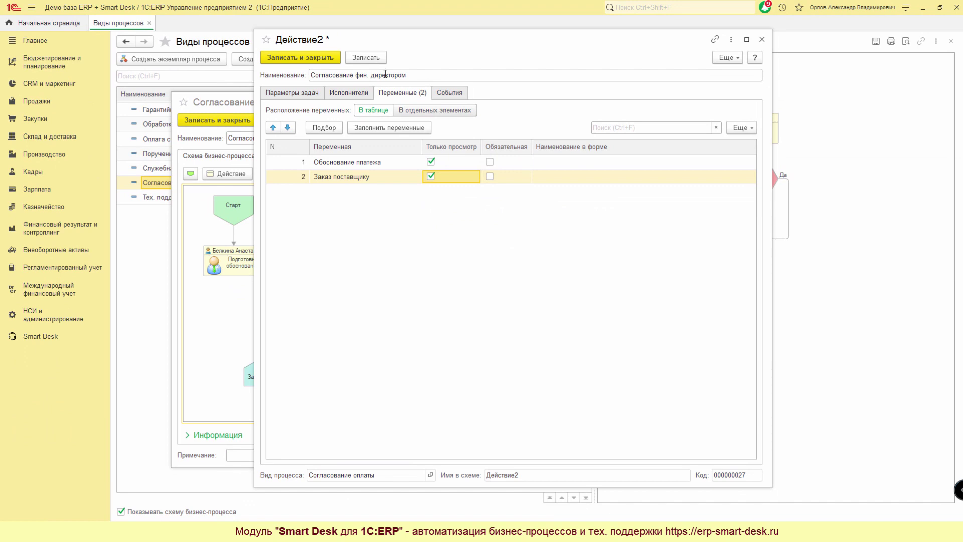
left_click(374, 59)
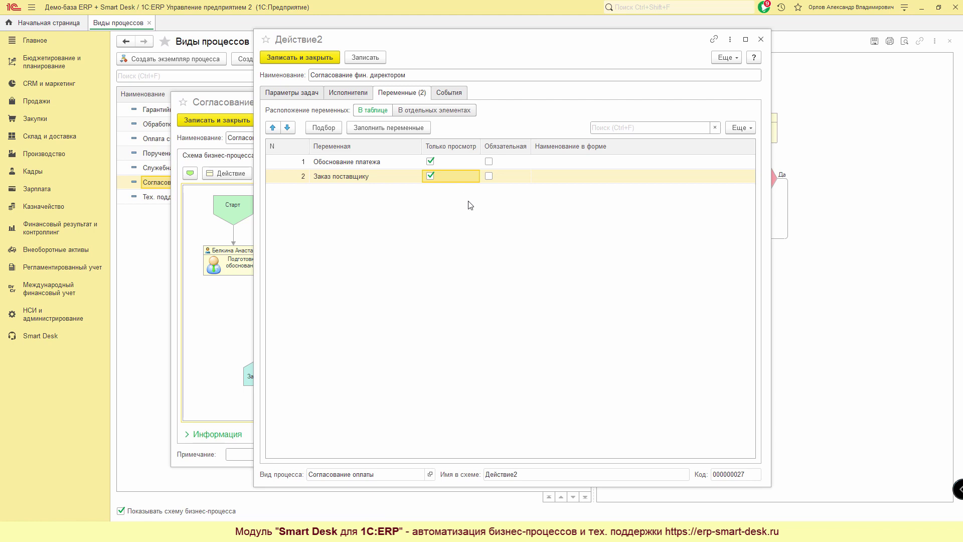
Step: Create a required performer result named "Утверждение кнопками" with only the result type Выбор кнопками enabled
left_click(358, 97)
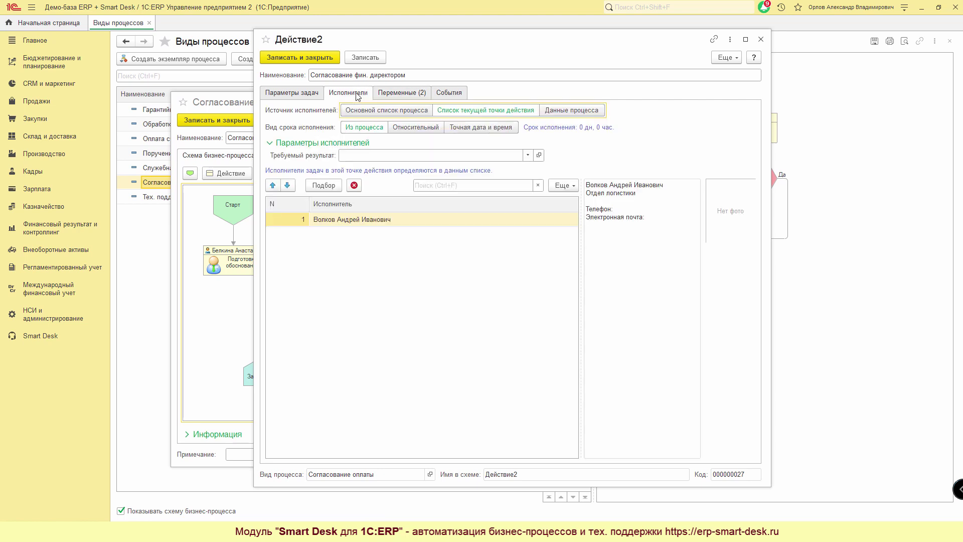
left_click(367, 157)
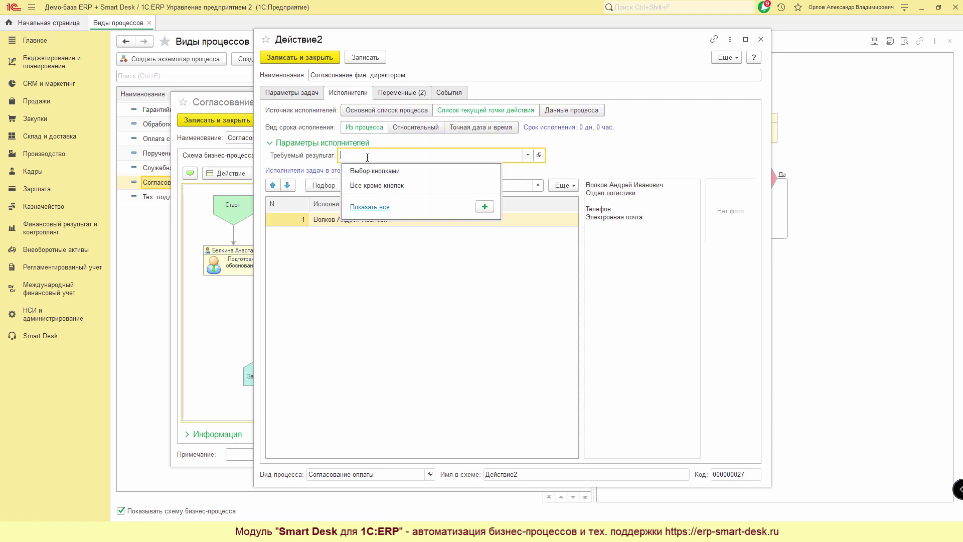
left_click(370, 206)
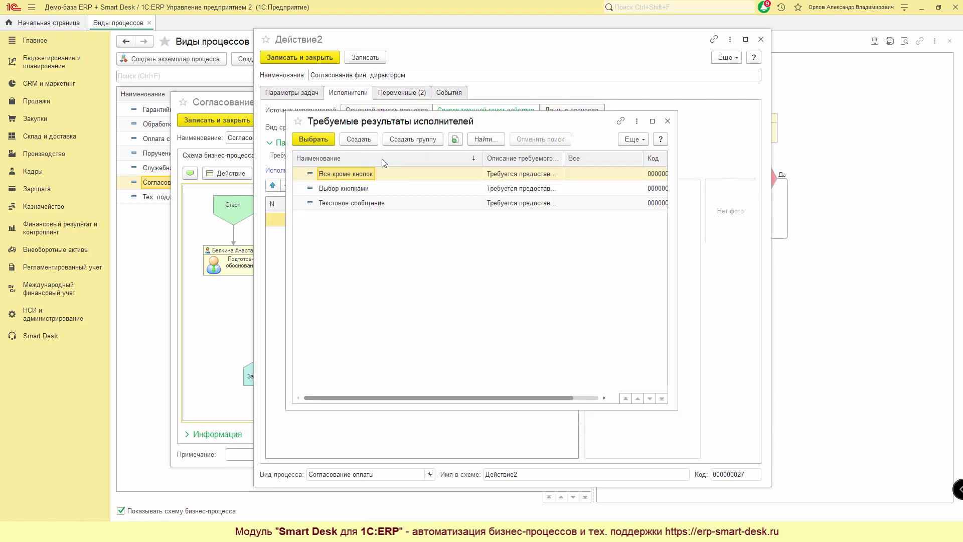
left_click(359, 140)
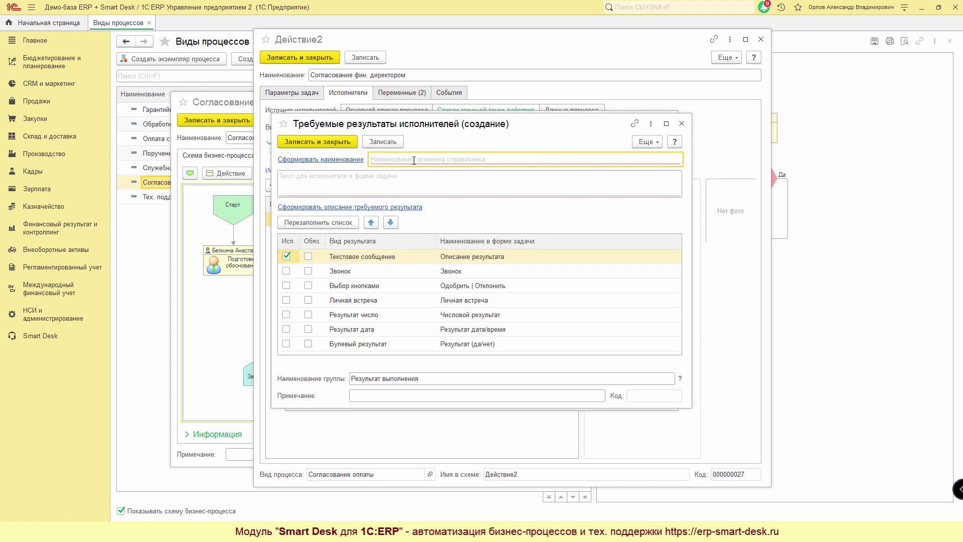
type("Утверждение к")
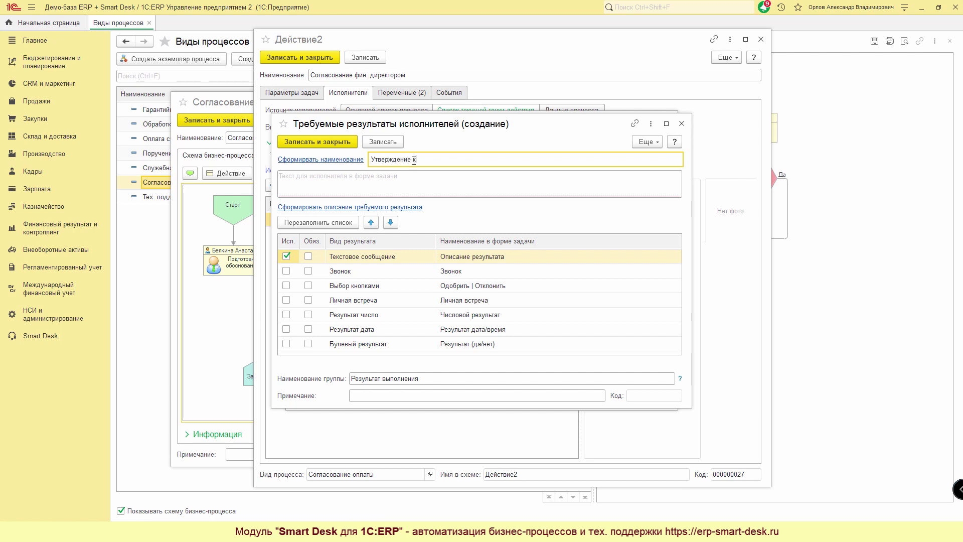
type("нопками")
left_click(287, 285)
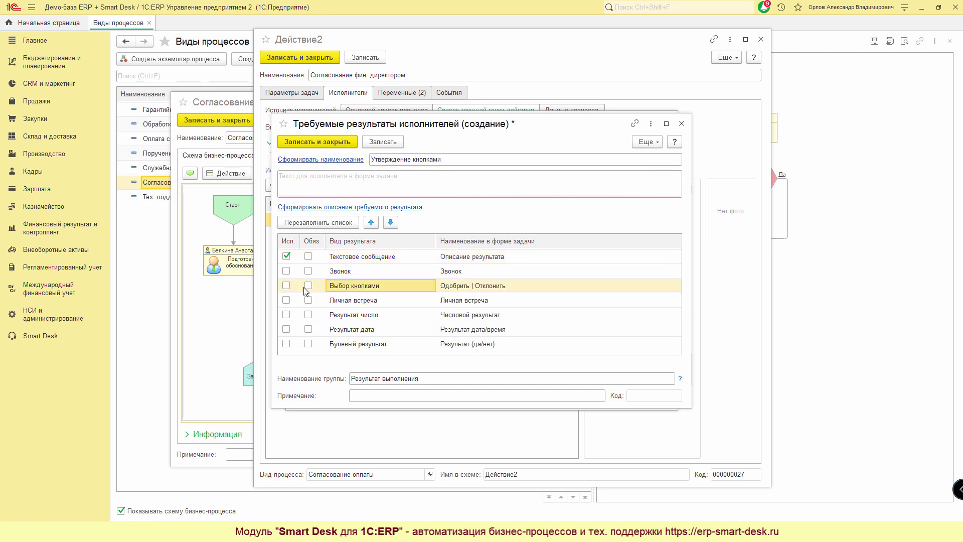
left_click(287, 256)
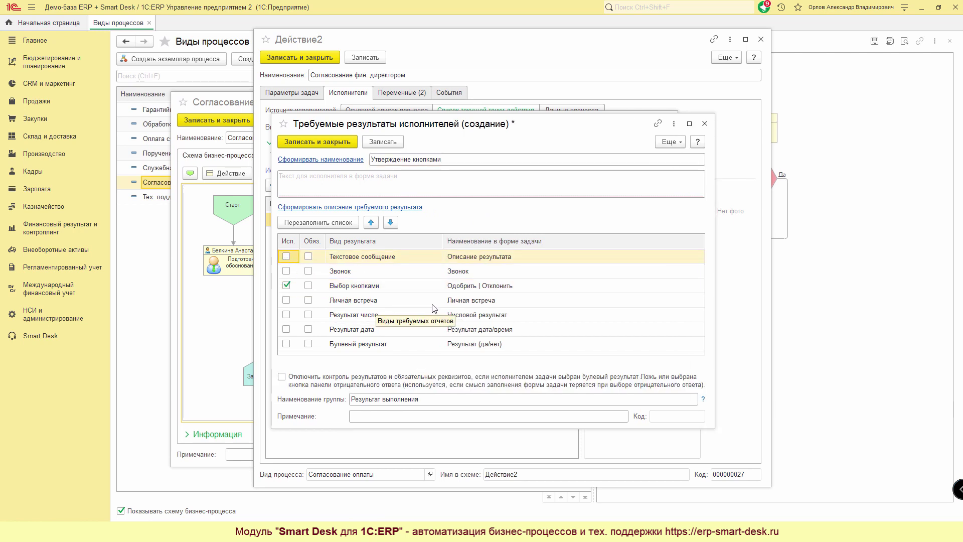
Step: Change the task form caption of Выбор кнопками to "Счет утвержден | Отклонено"
double_click(483, 284)
left_click(485, 280)
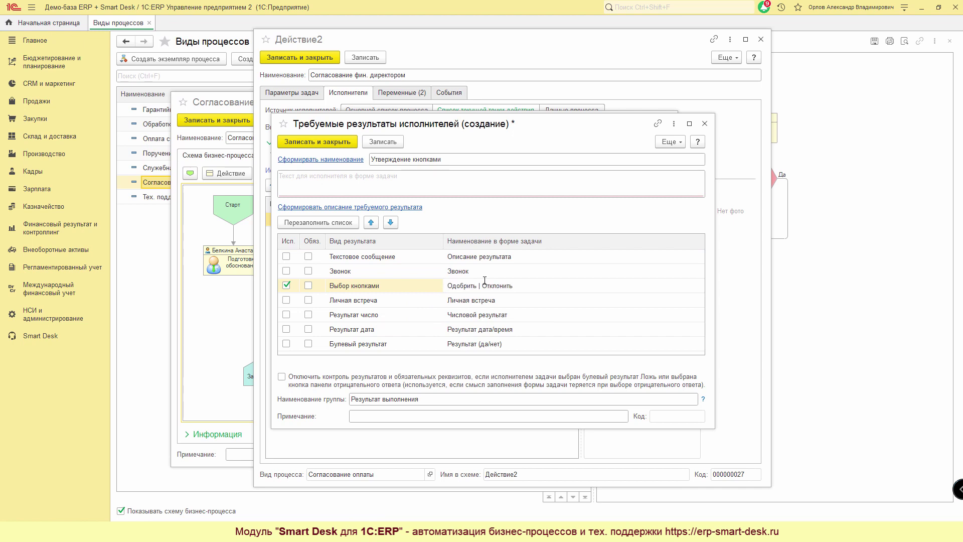
key("BackSpace")
key("BackSpace")
key("BackSpace")
key("BackSpace")
key("BackSpace")
key("BackSpace")
key("BackSpace")
key("BackSpace")
key("BackSpace")
key("BackSpace")
type("Счет утвержден")
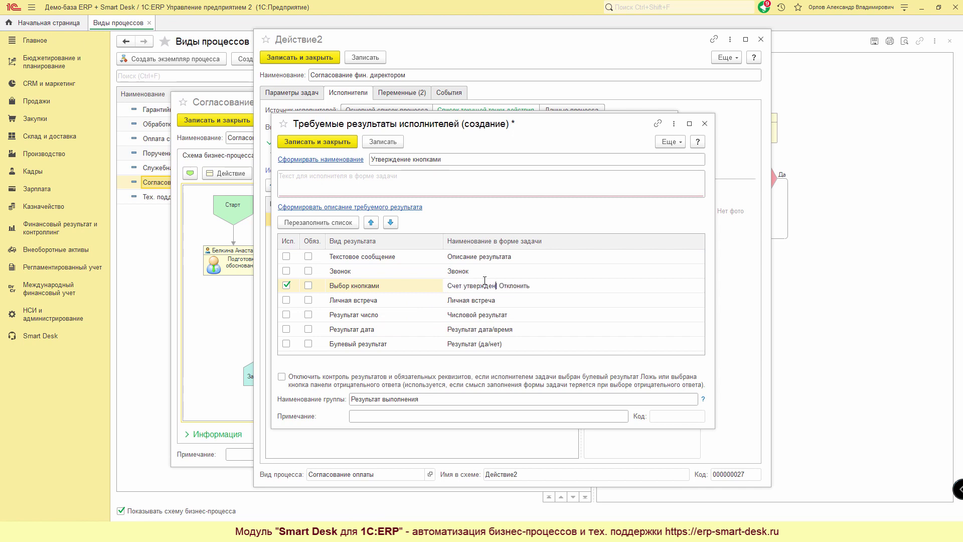
key("Delete")
key("Delete")
key("Delete")
key("Delete")
key("Delete")
key("Delete")
key("Delete")
key("Delete")
key("Delete")
key("Delete")
type("| О")
key("Return")
Step: Save the result with the performer text "Выберите нужный результат кнопками" and assign it as the approval action's required result
left_click(339, 180)
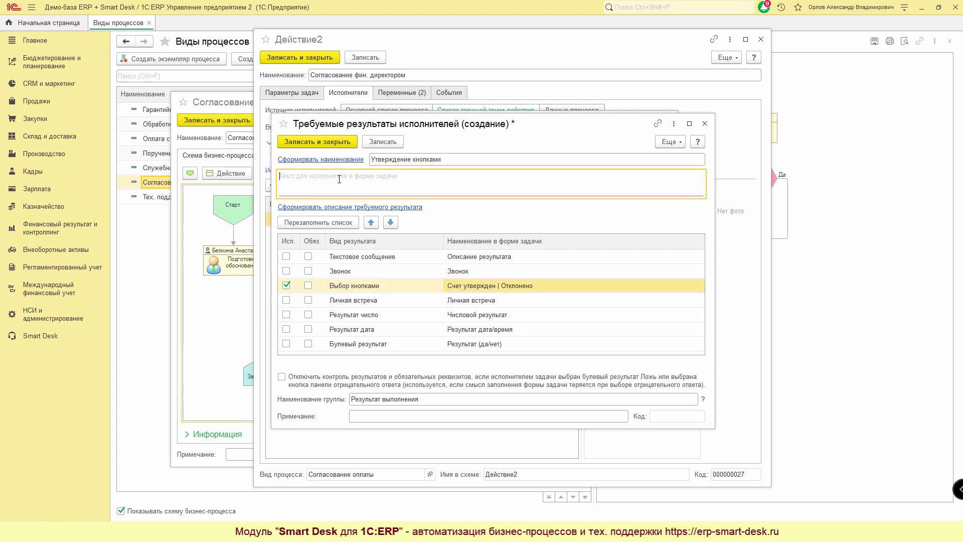
type("Выбери")
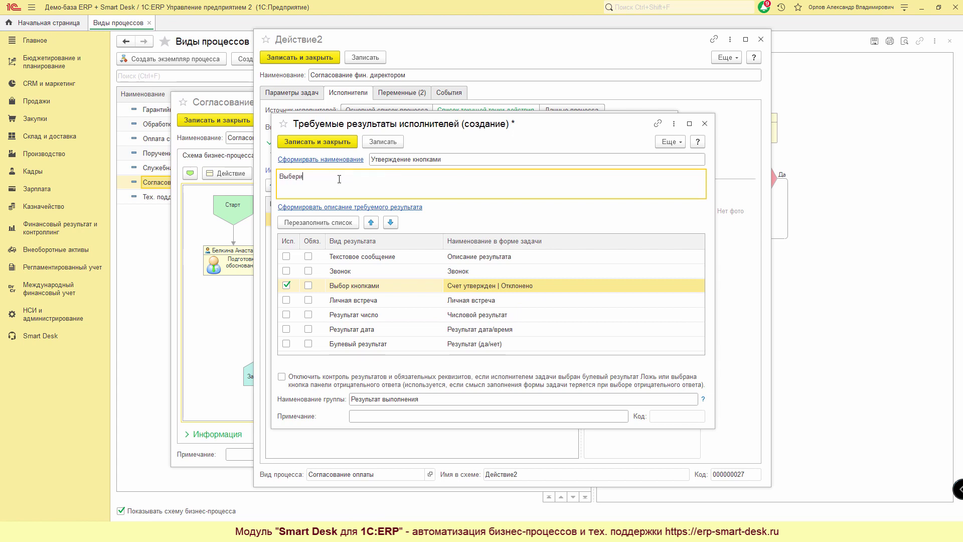
type("те нужный результат кнопками")
left_click(330, 141)
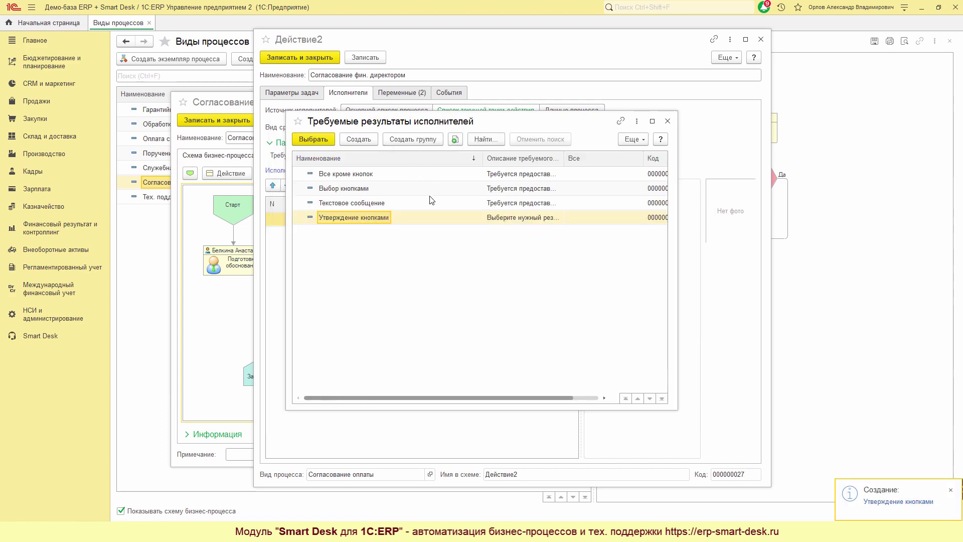
double_click(377, 222)
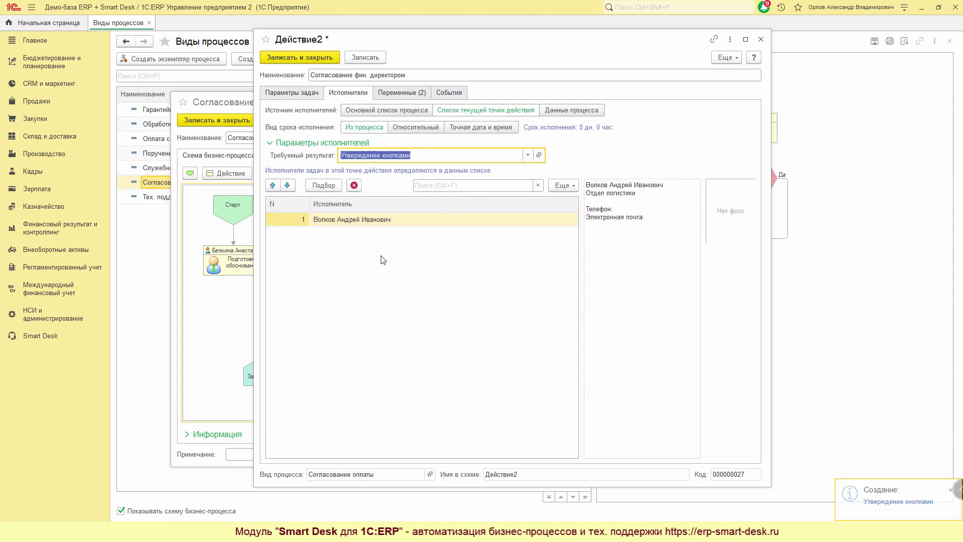
left_click(300, 57)
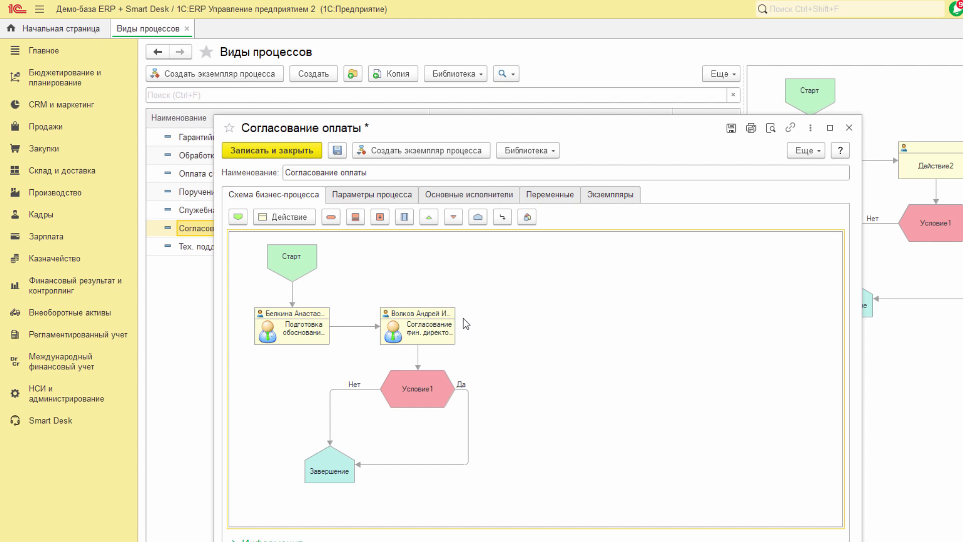
Step: Rename the condition Условие1 "Платеж утвержден?" and set its type to Результаты исполнителей
left_click(416, 386)
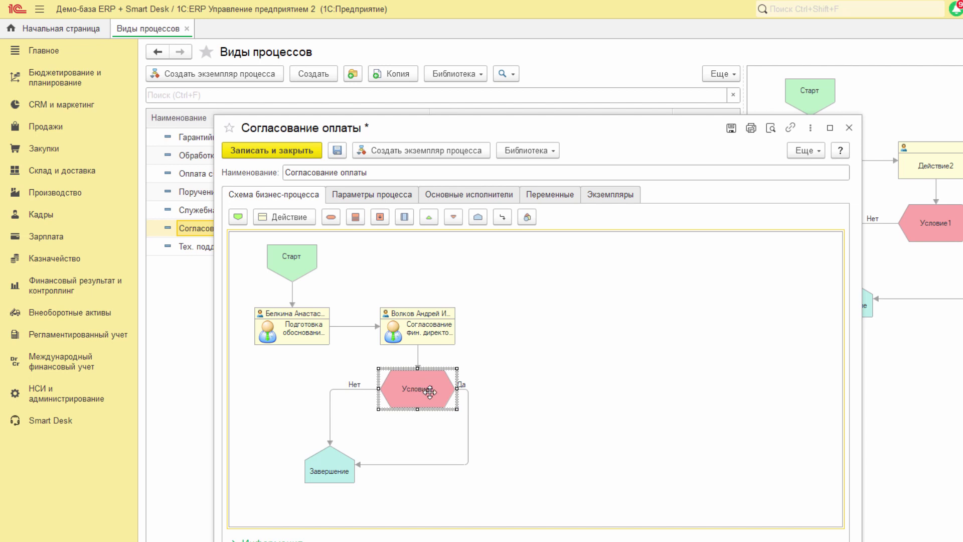
double_click(430, 391)
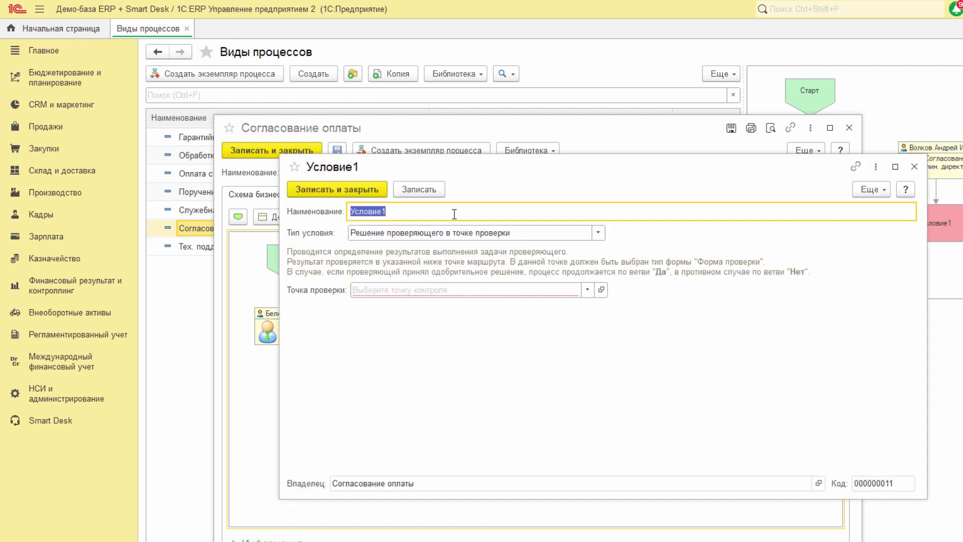
type("Платеж утвержден?")
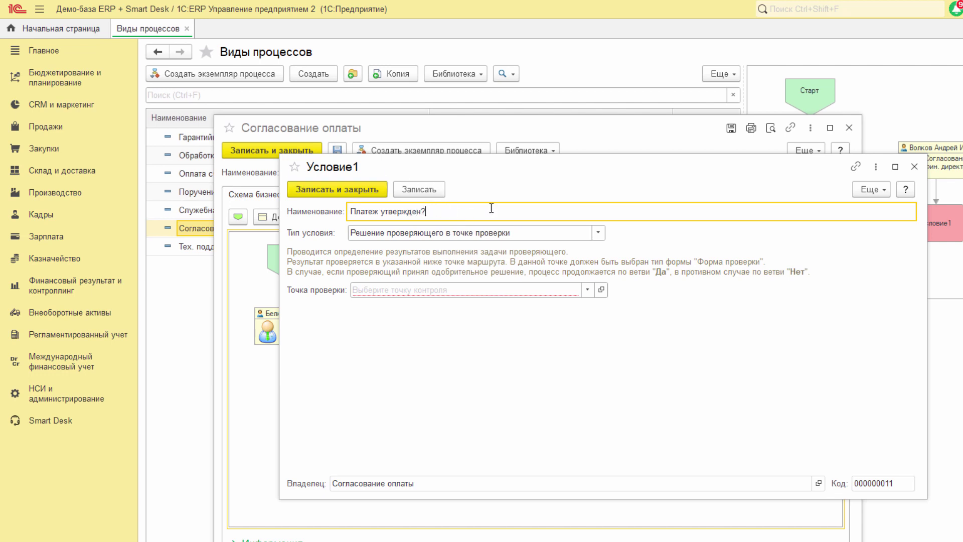
left_click(598, 234)
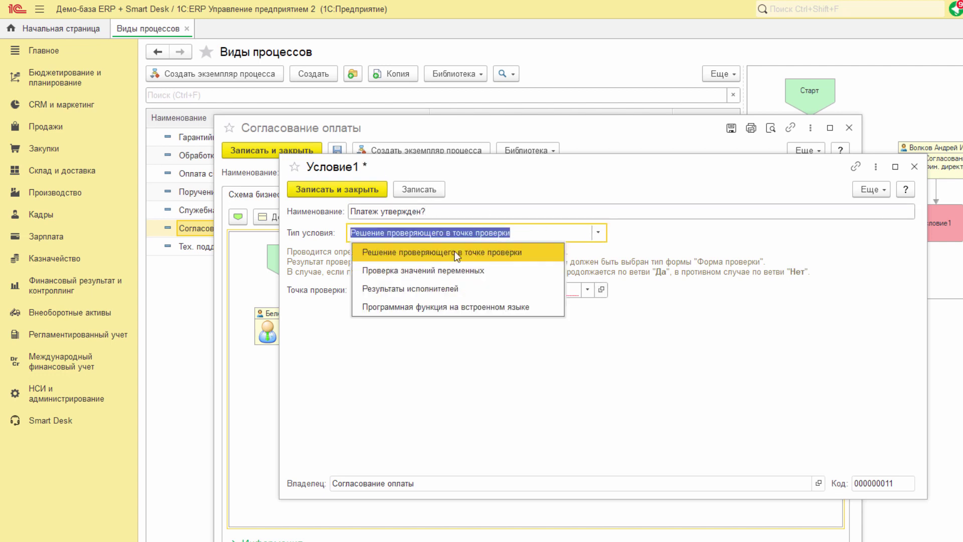
left_click(427, 287)
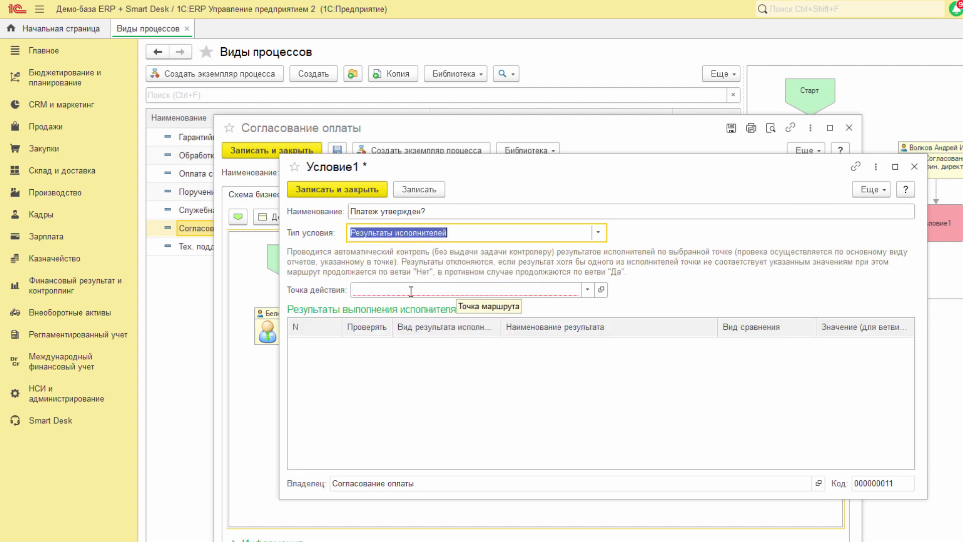
Step: Set the condition's action point to Согласование фин. директором and save the condition
left_click(411, 291)
left_click(390, 361)
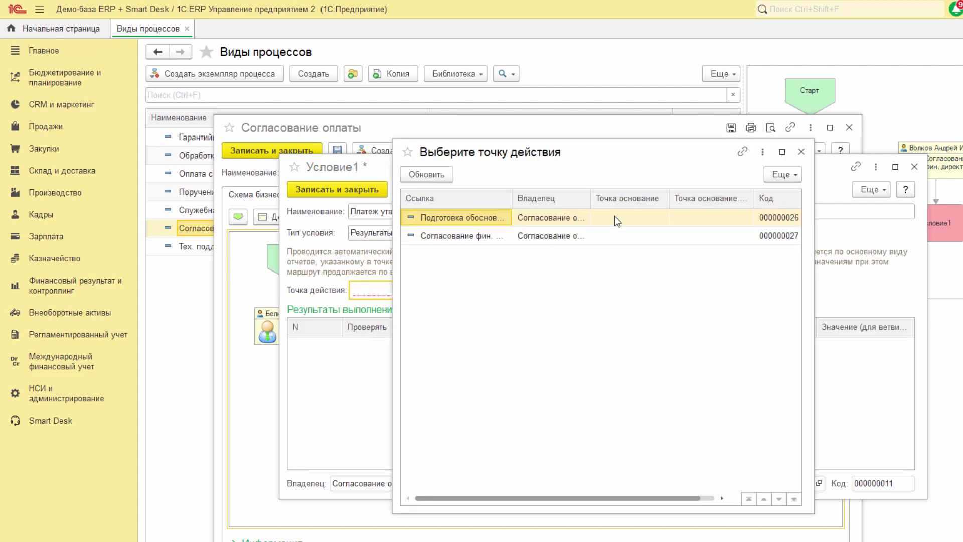
double_click(452, 239)
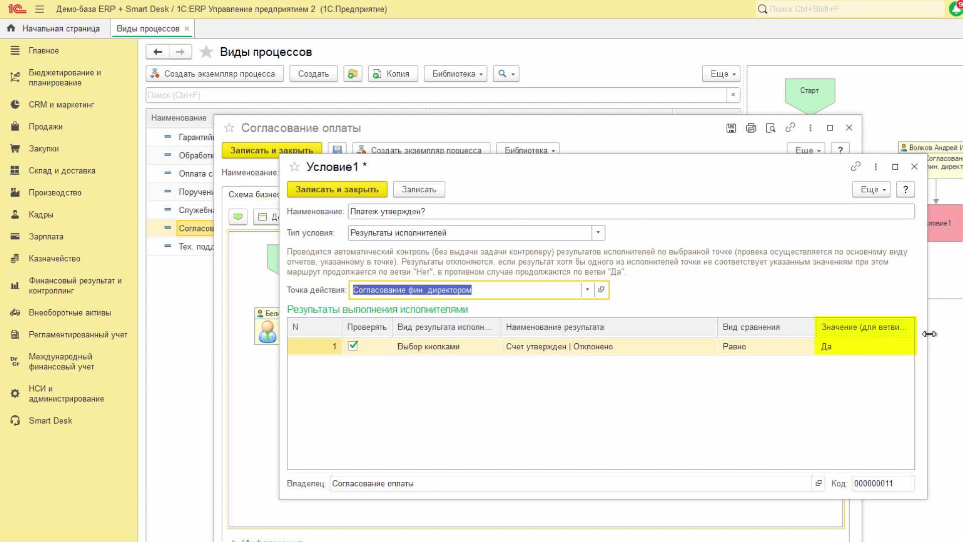
left_click_drag(930, 334, 928, 334)
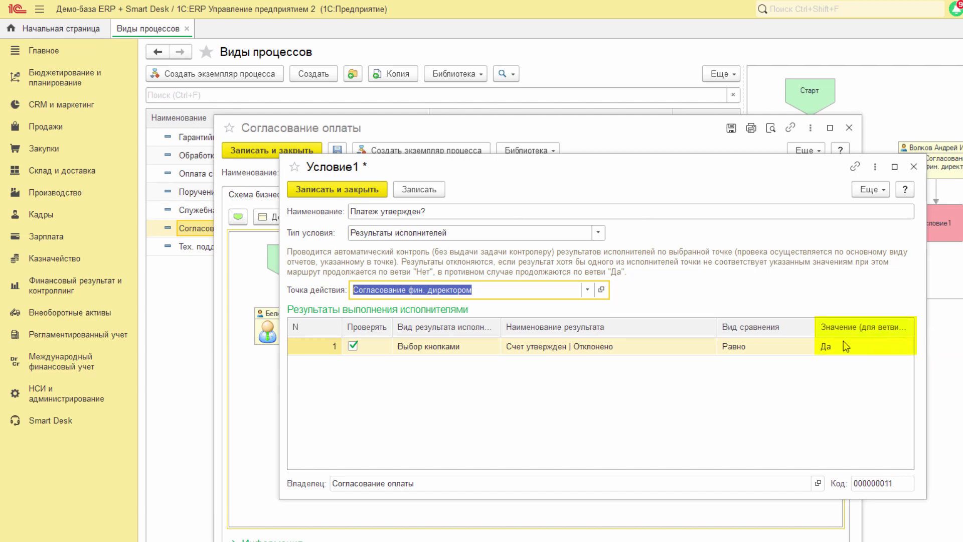
left_click(313, 188)
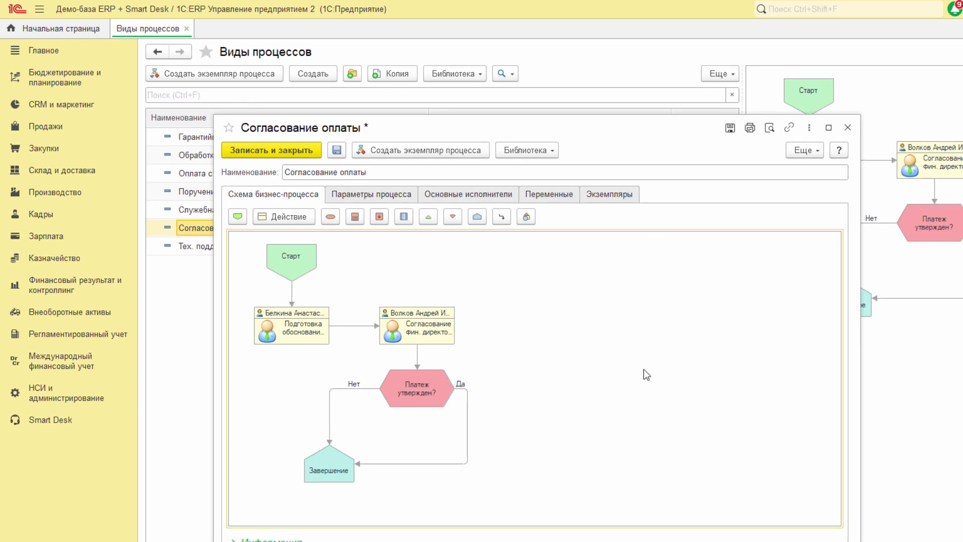
Step: Place a third action at the lower right of the condition and route the Да branch through it to Завершение
left_click(297, 219)
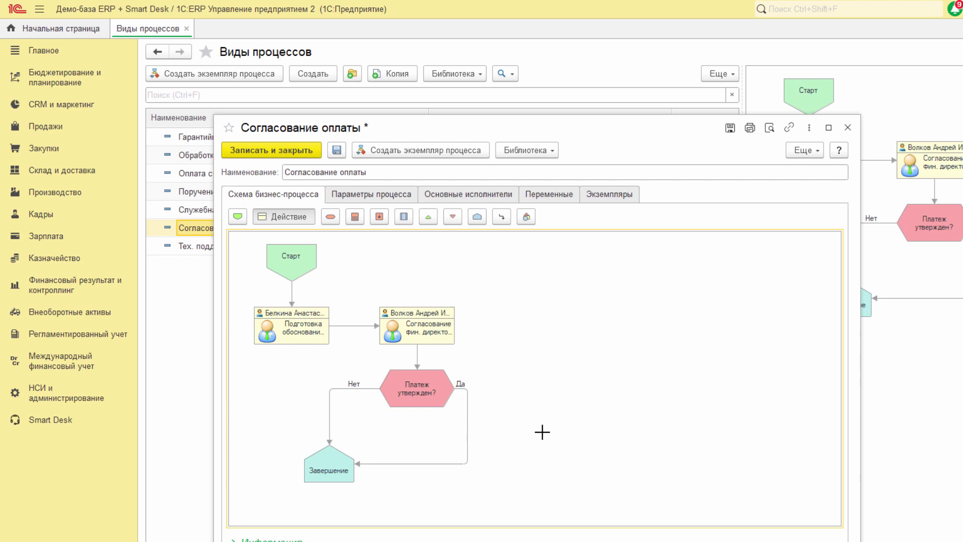
left_click(574, 438)
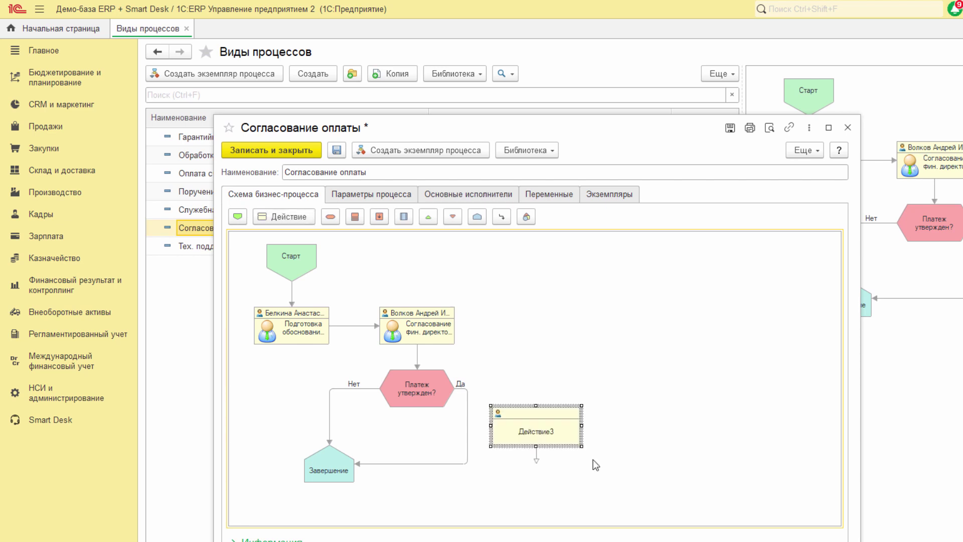
left_click(468, 435)
left_click_drag(354, 464, 531, 409)
left_click(537, 456)
Step: Rename the third action "Оплата поставщику" and add the paying employee as its performer using Список текущей точки действия
double_click(534, 430)
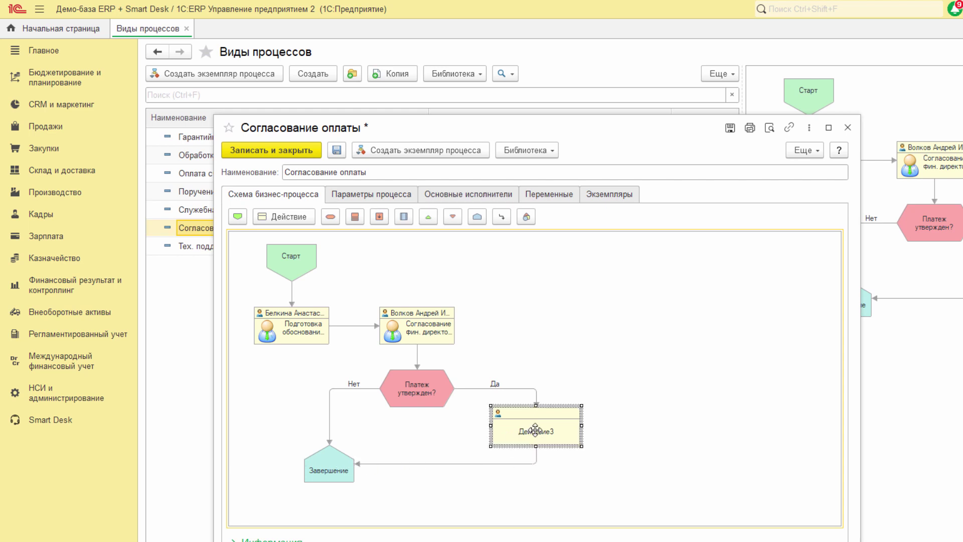
type("Оплата поставщику")
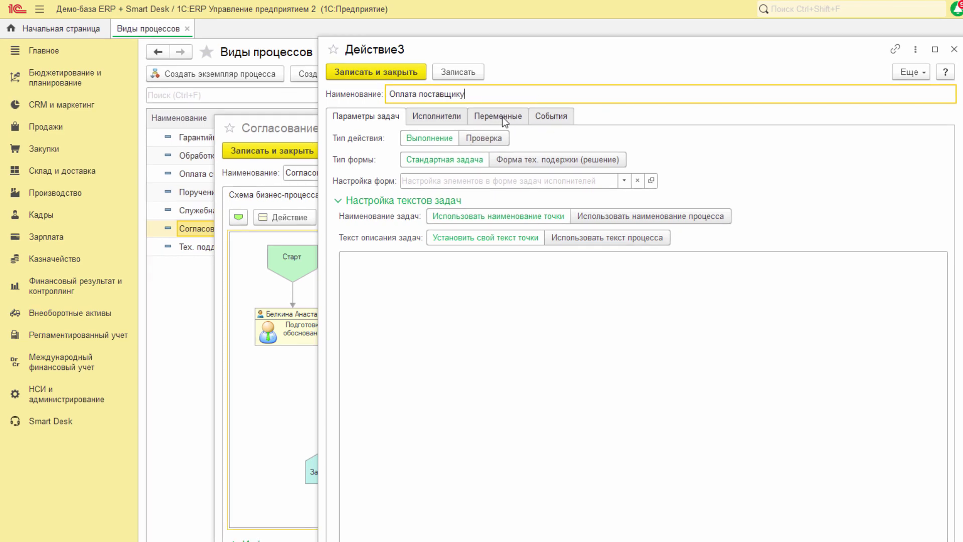
left_click(450, 119)
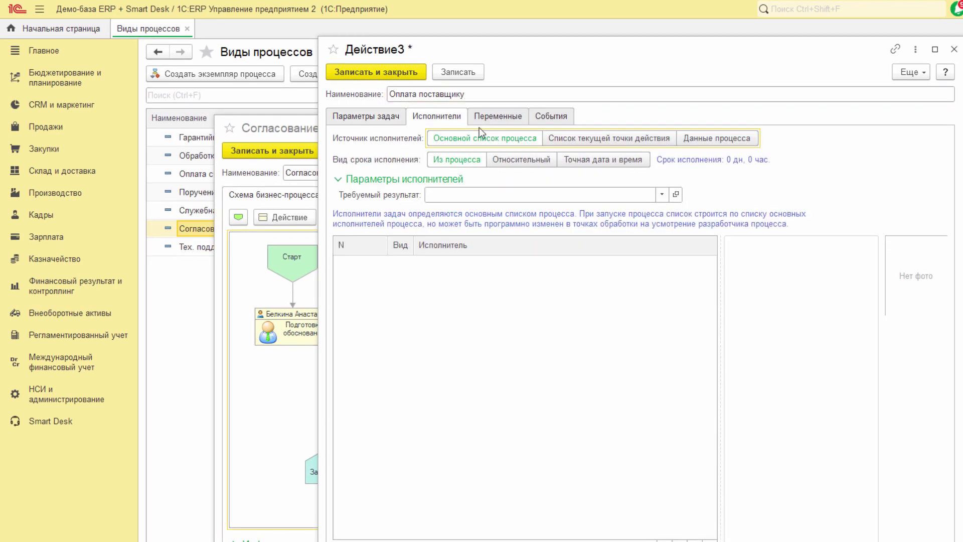
left_click(547, 139)
left_click(407, 254)
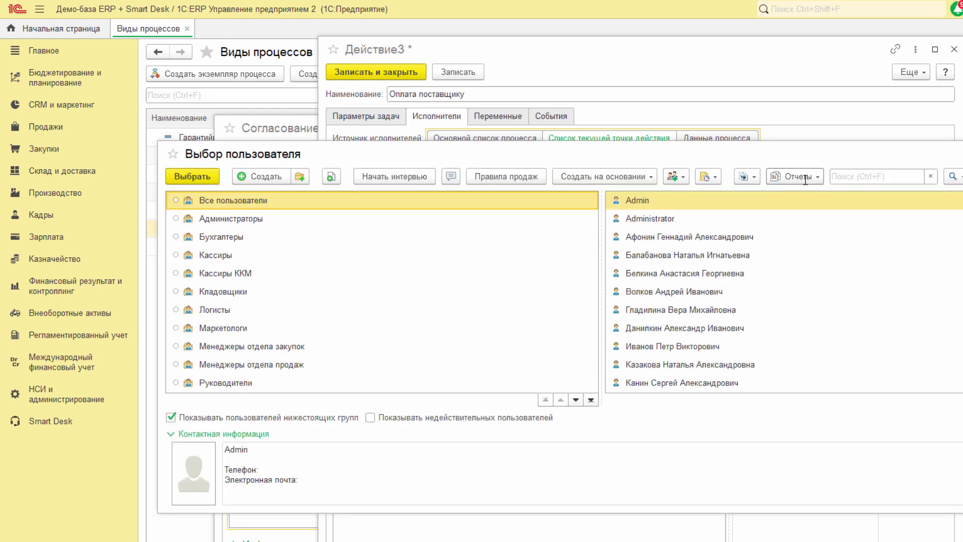
left_click(845, 175)
type("глади")
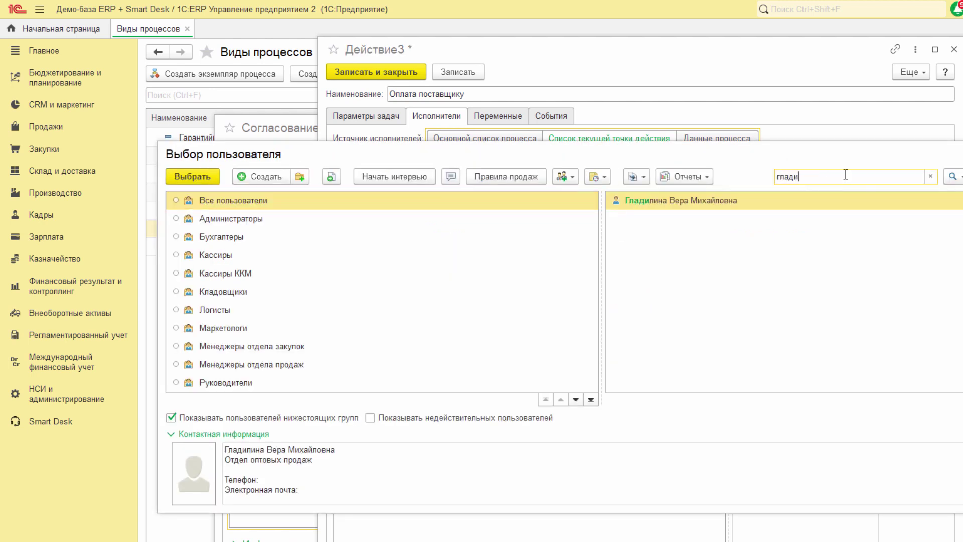
double_click(827, 199)
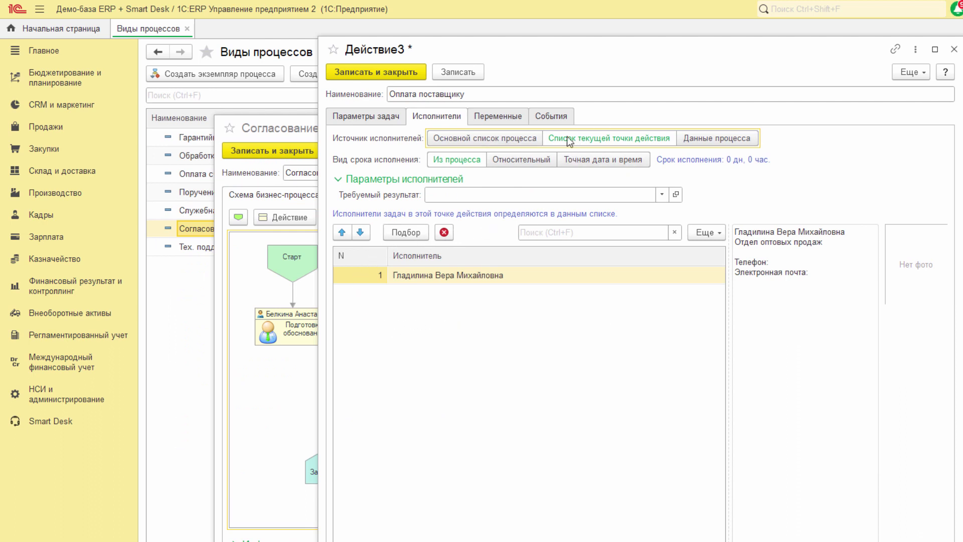
Step: Fill the payment action with the process variables, set the form name of Обоснование платежа to "Информация для оплаты" and save the action
left_click(496, 116)
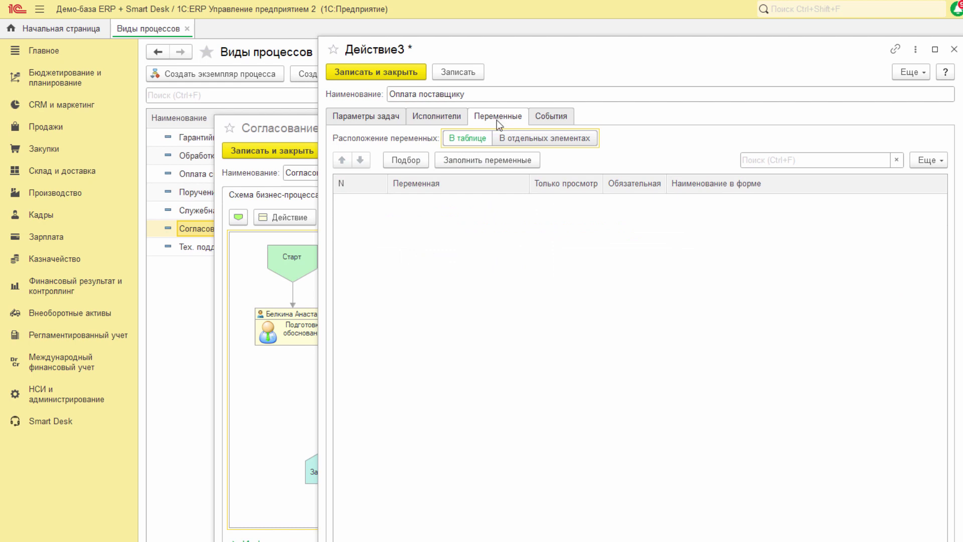
left_click(486, 160)
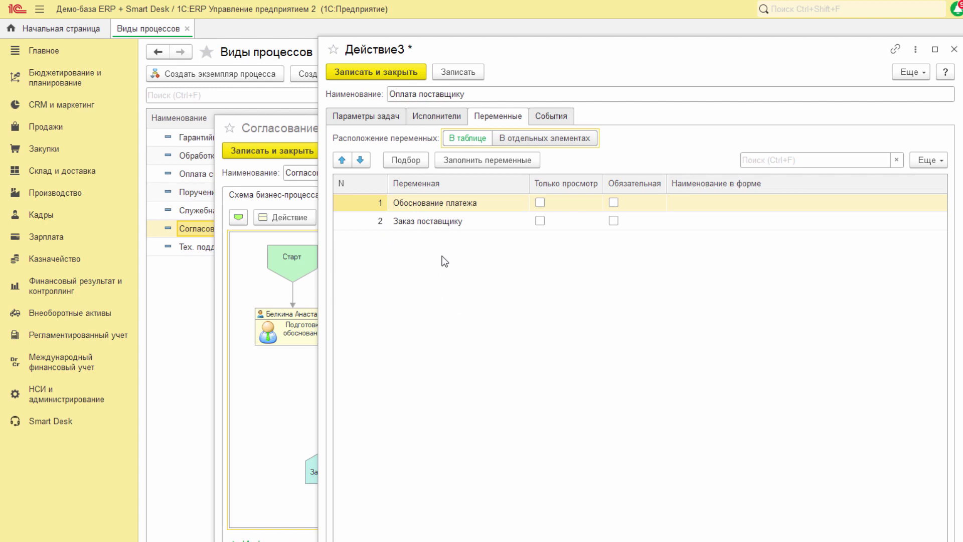
left_click(705, 202)
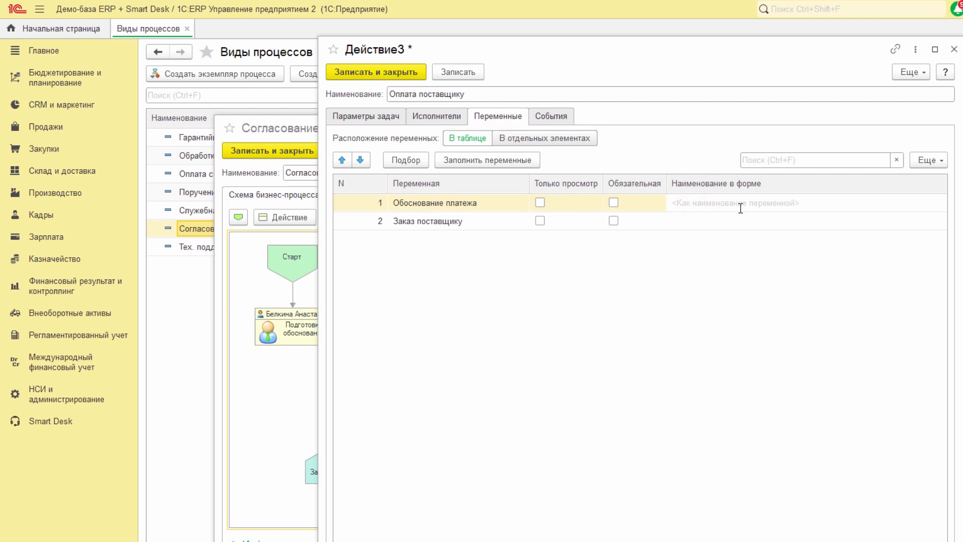
type("Информация для оплаты")
key("Return")
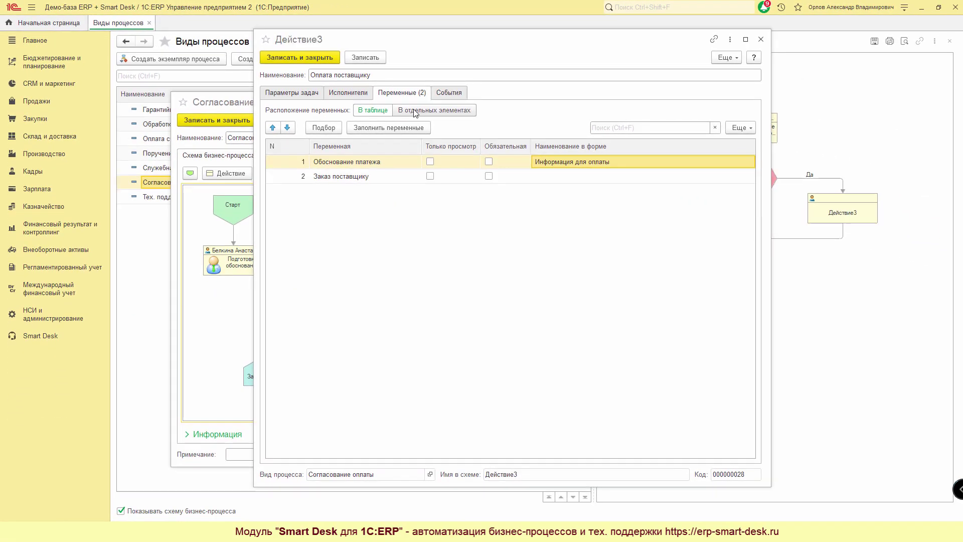
left_click(290, 93)
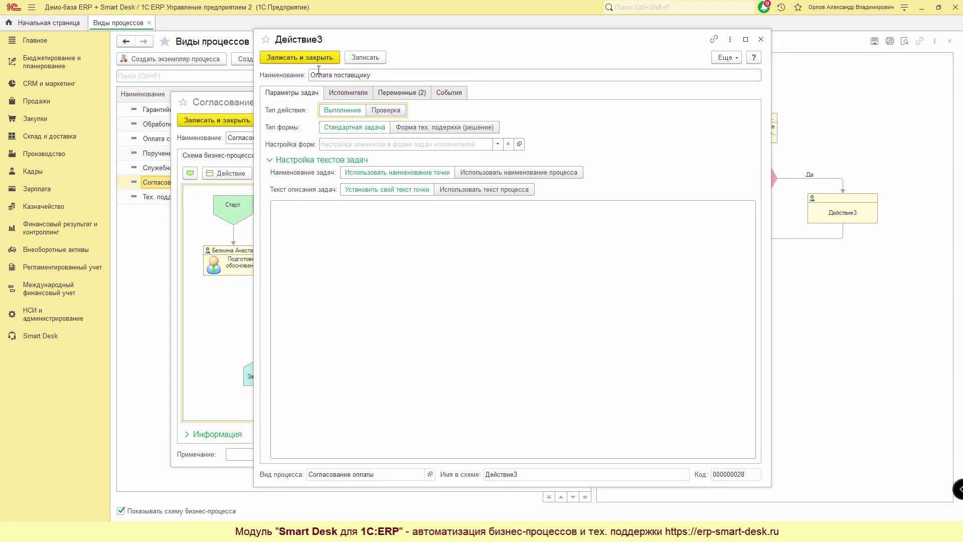
left_click(306, 61)
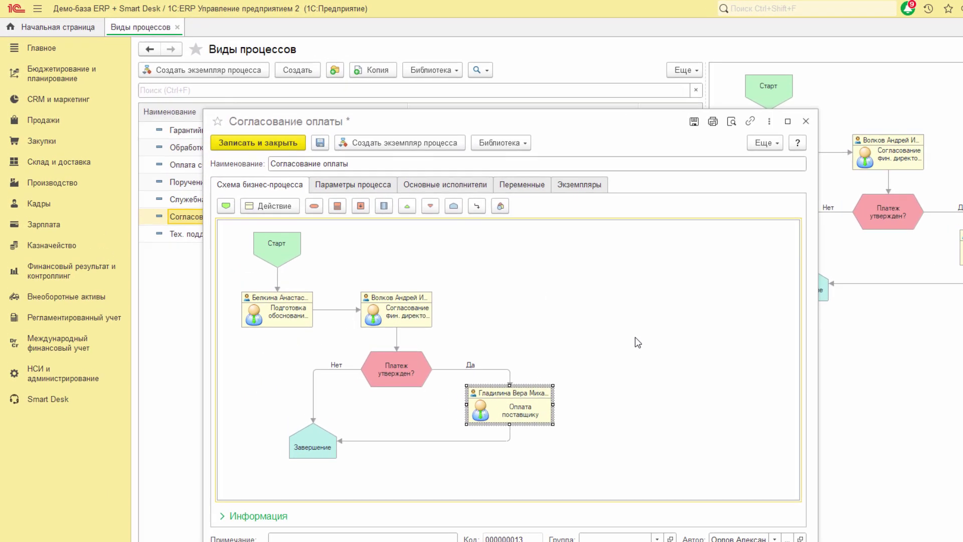
left_click(668, 363)
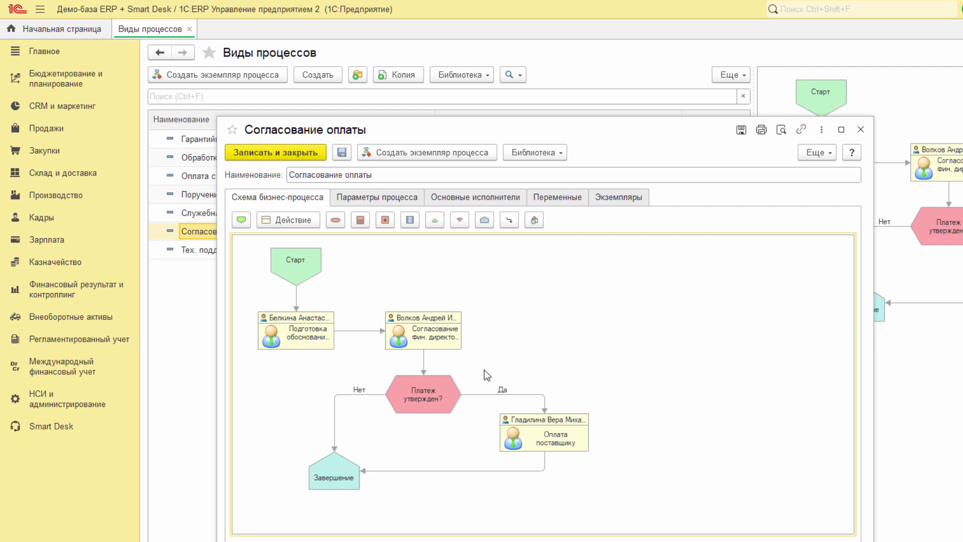
Step: Color the condition's Да line Зеленый (Green) and increase its thickness
left_click(486, 394)
double_click(490, 395)
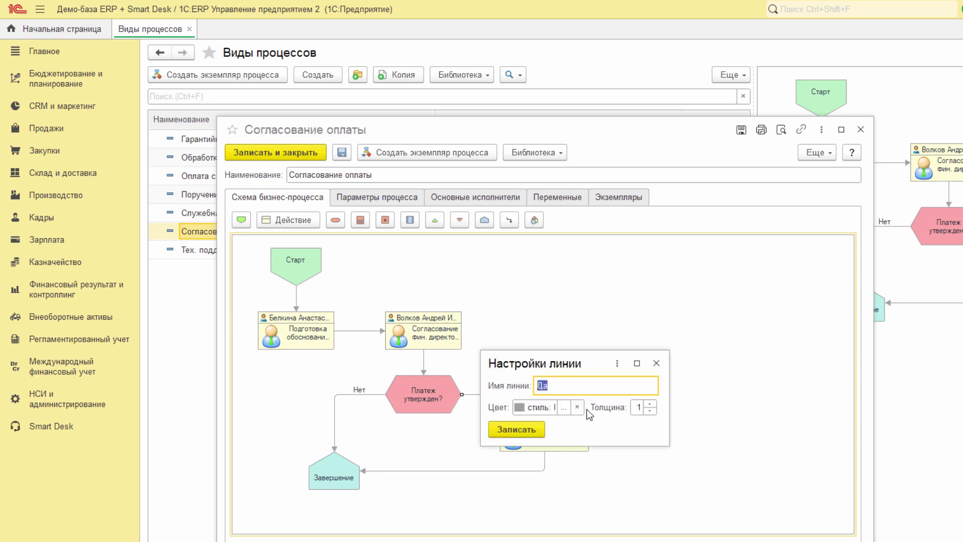
left_click(564, 407)
type("зеленый")
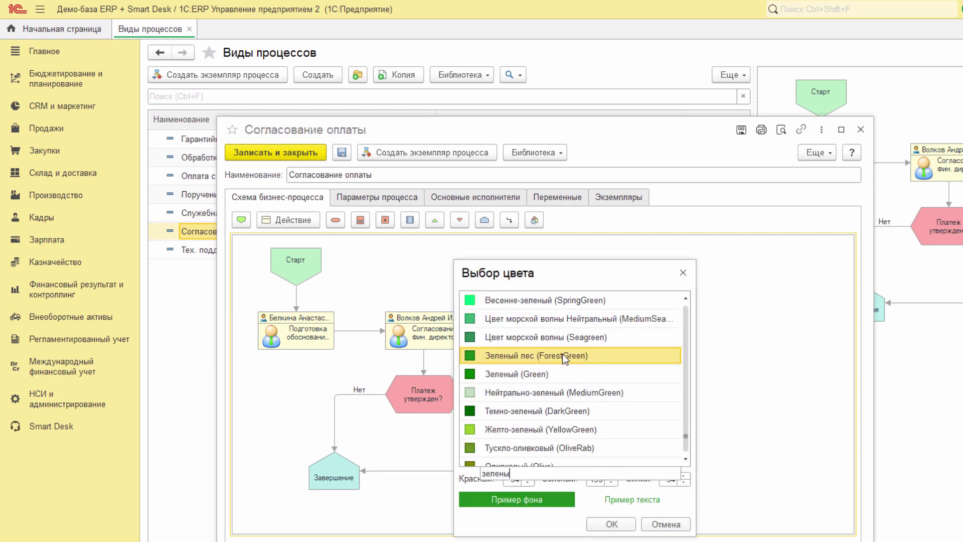
double_click(532, 374)
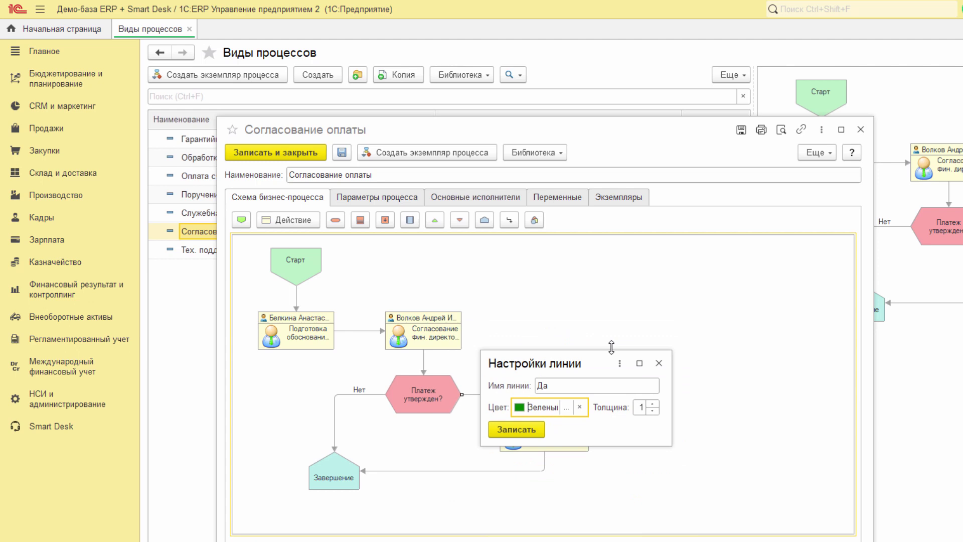
left_click(645, 411)
left_click(517, 430)
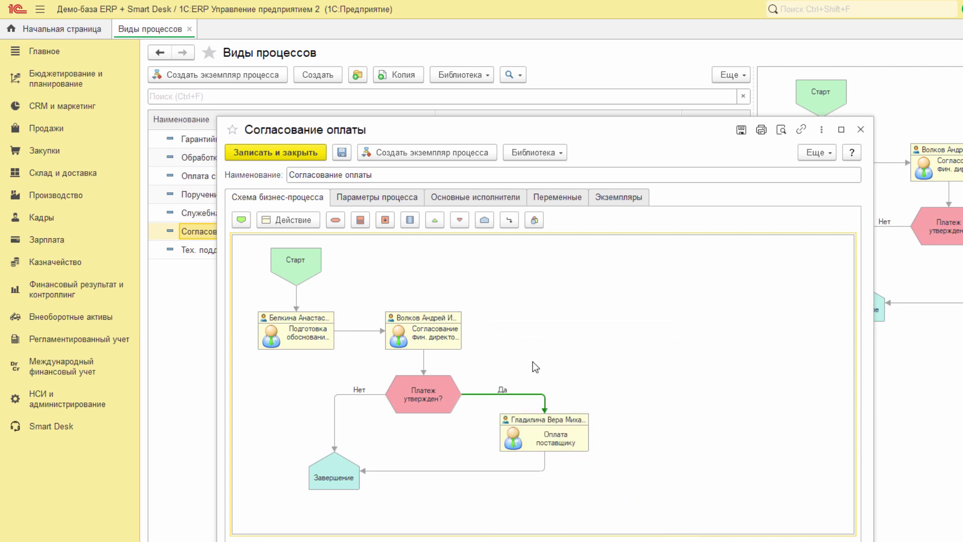
Step: Color the condition's Нет line Красный (Red)
double_click(362, 394)
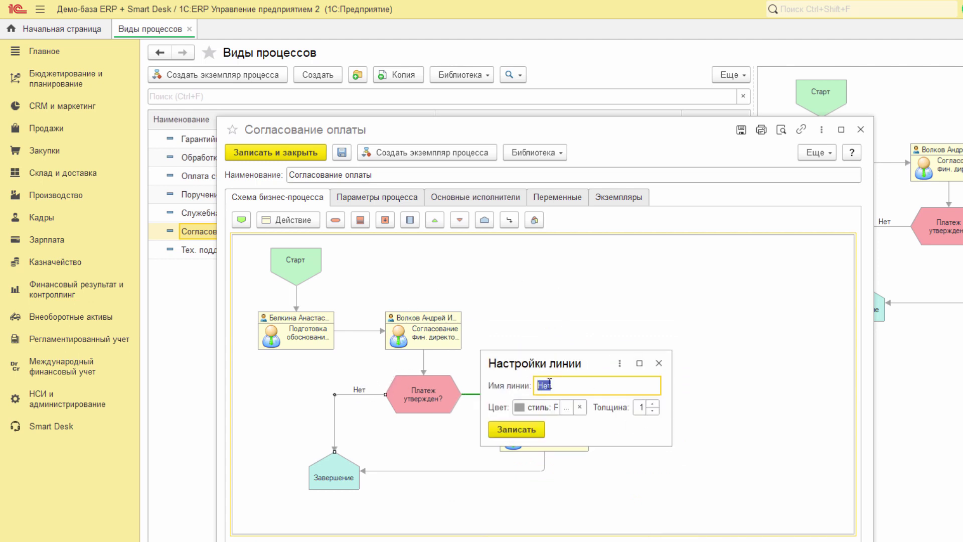
left_click(566, 408)
left_click(579, 366)
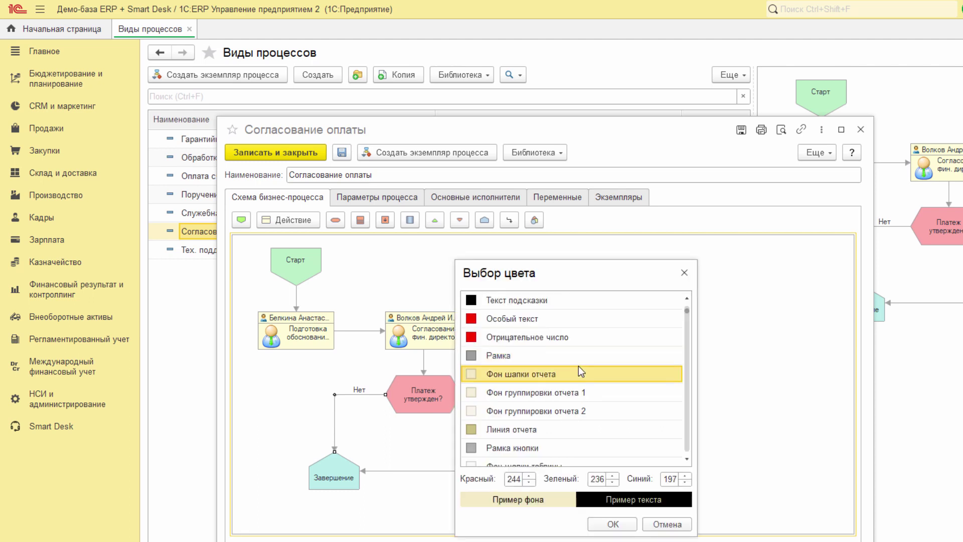
type("красн")
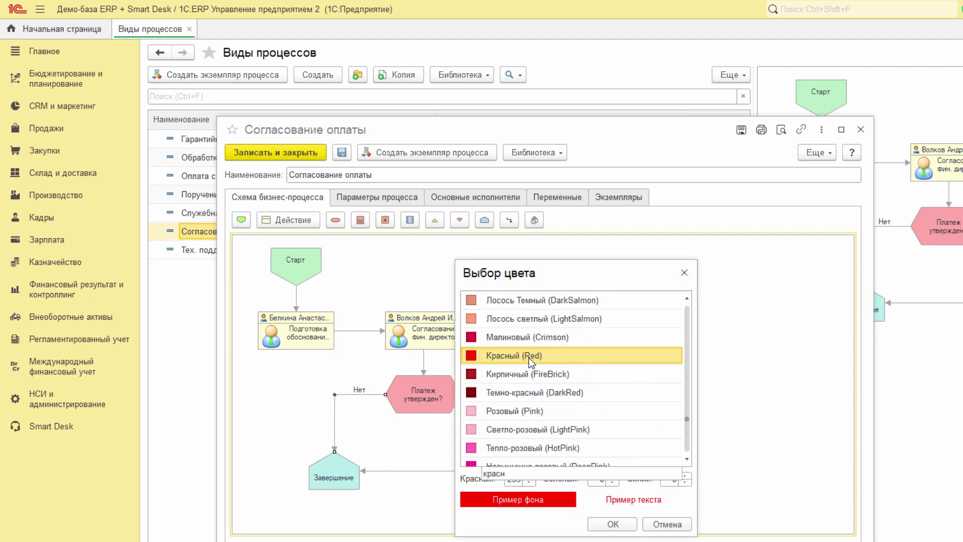
double_click(529, 357)
left_click(513, 429)
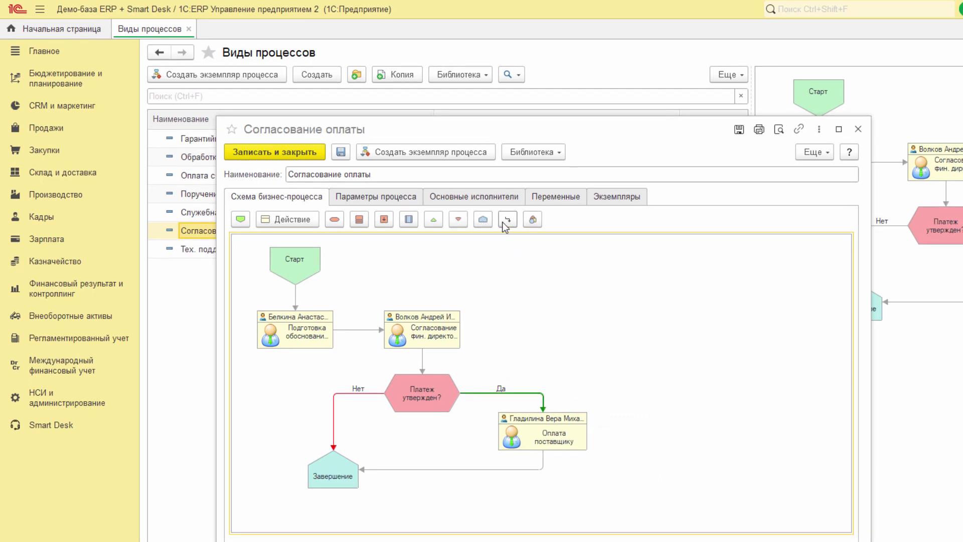
Step: Add a Скобки [ ] decoration reading "Это пример простого согласования" in the scheme's empty area above the payment action, and save the process type
left_click(533, 220)
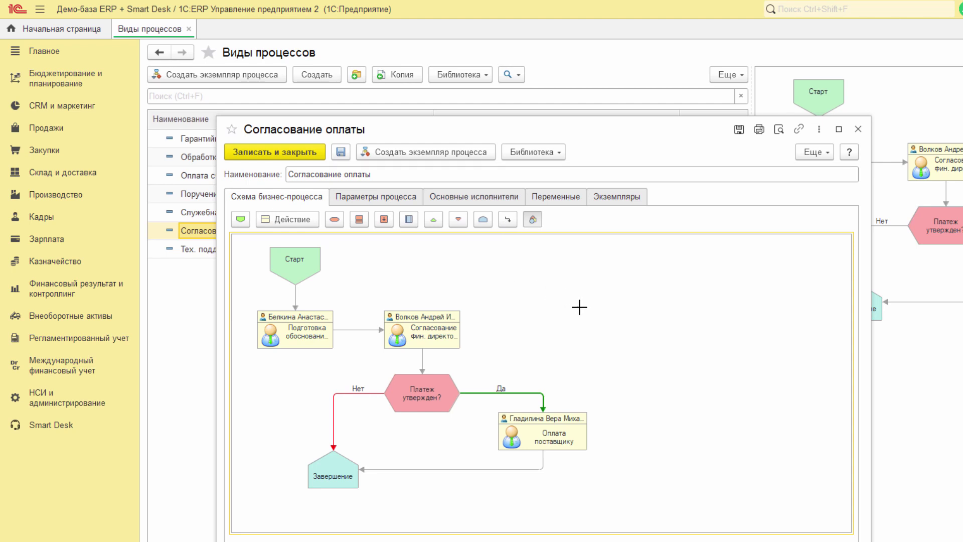
left_click_drag(509, 258, 590, 312)
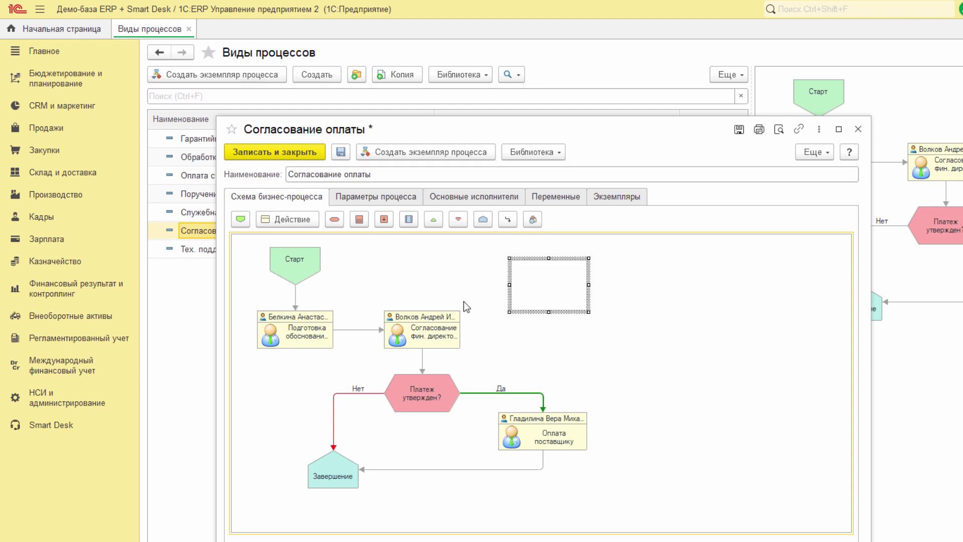
double_click(549, 285)
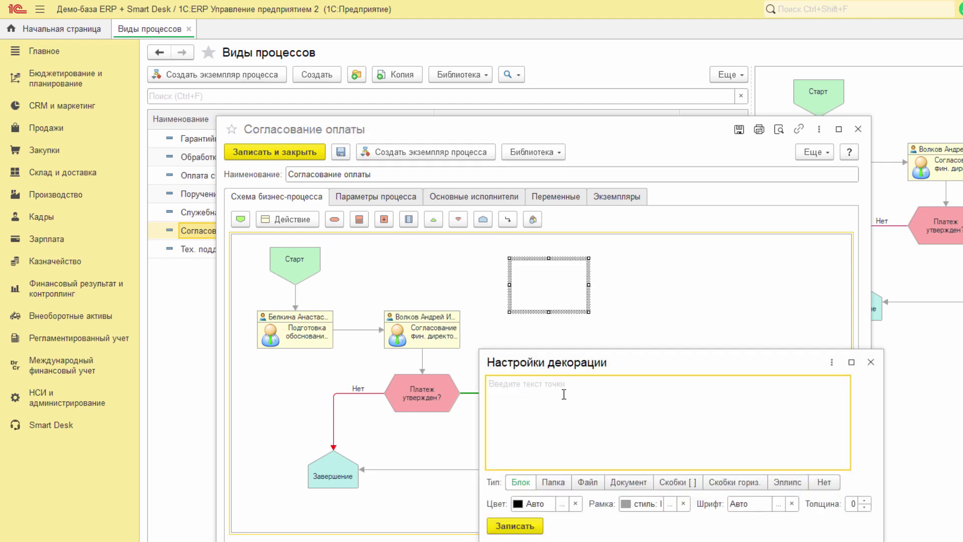
type("Это пример простого согласования")
left_click(677, 482)
left_click(513, 526)
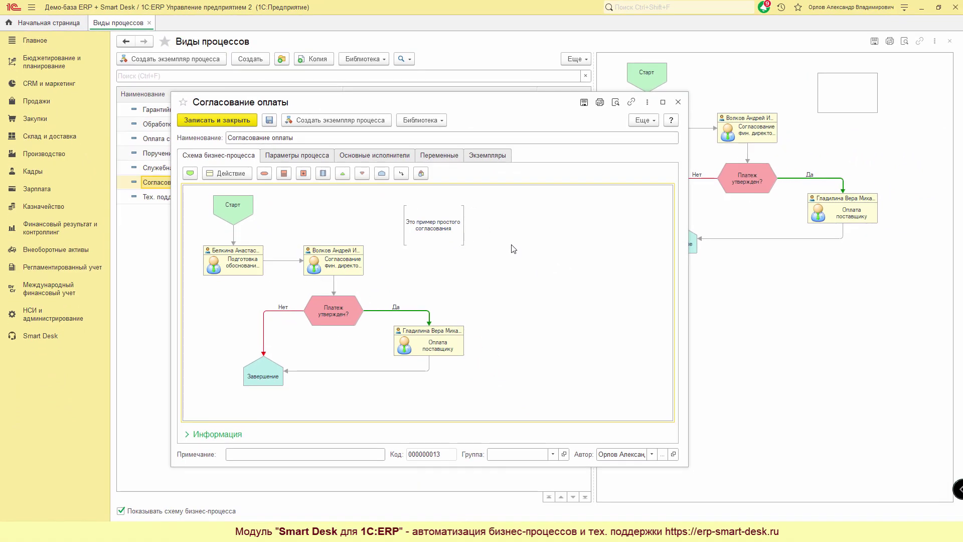
left_click(217, 121)
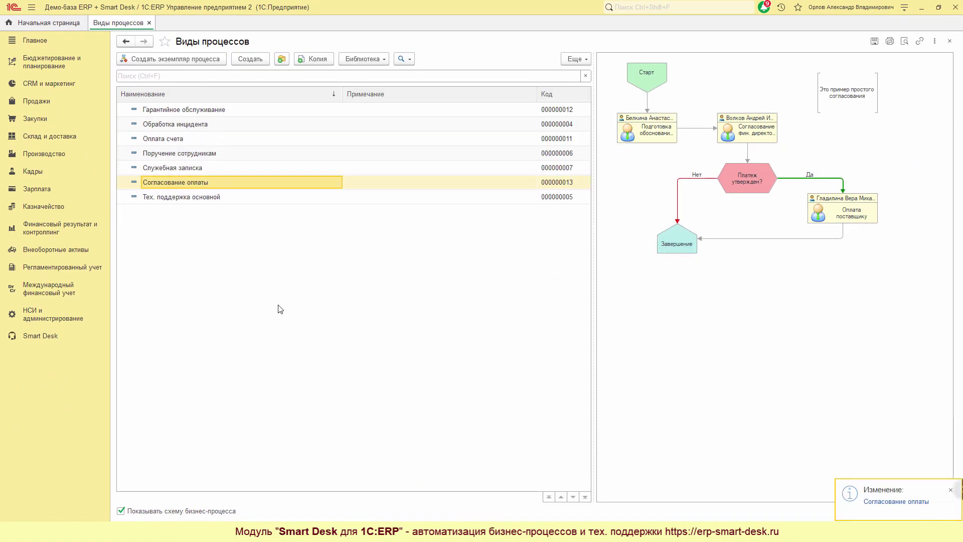
Step: Leave the process types list and open the Заказы поставщикам list in the Закупки section
key("Escape")
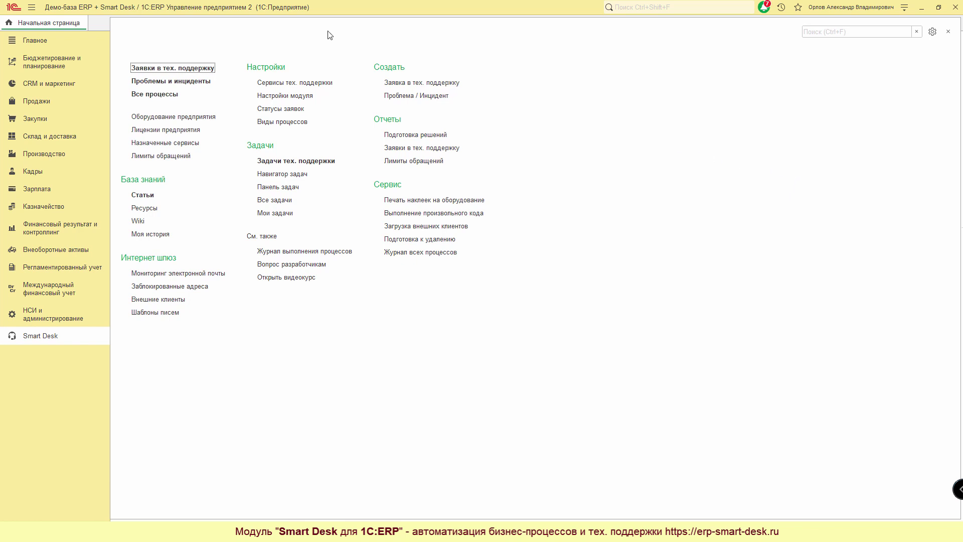
left_click(34, 121)
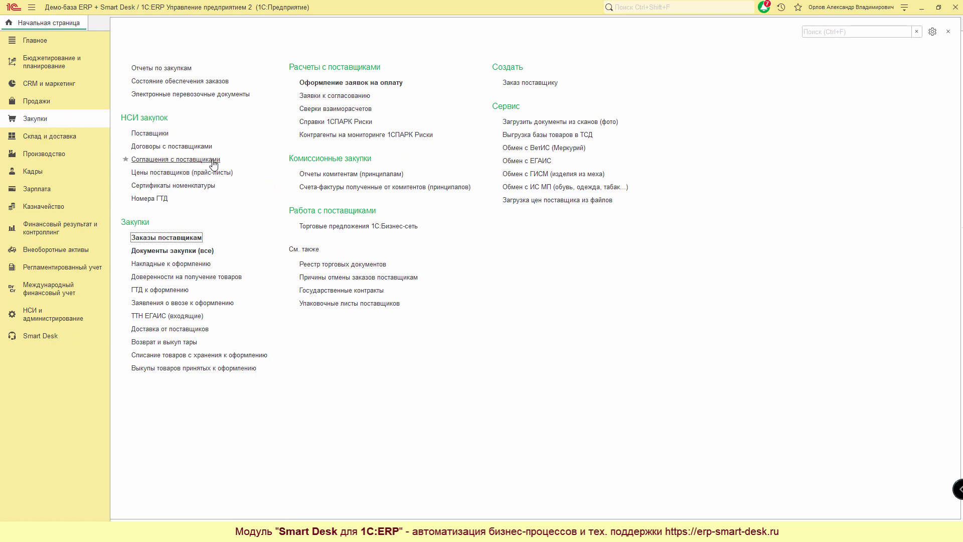
left_click(182, 237)
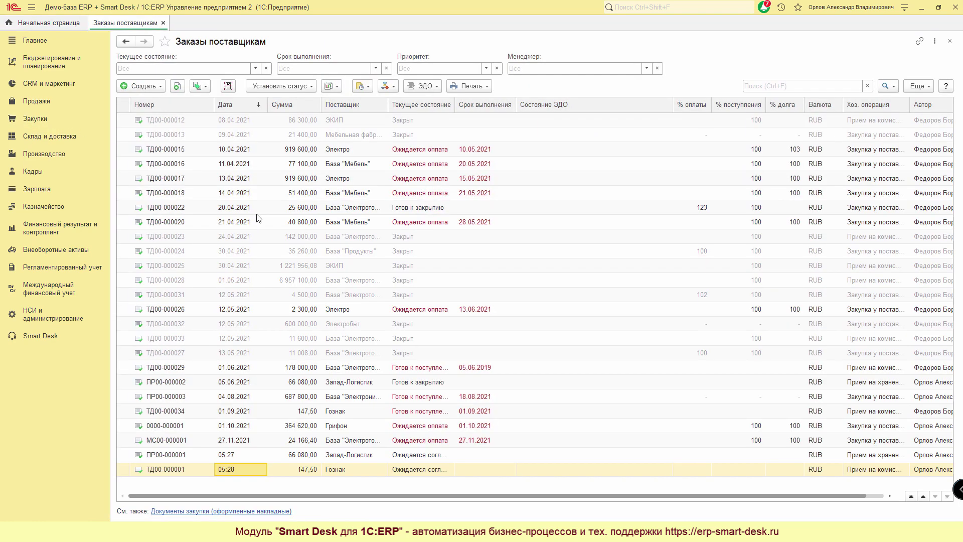
Step: Open the Запад-Логистик supplier order ПР00-000001 from the Заказы поставщикам list
left_click(275, 211)
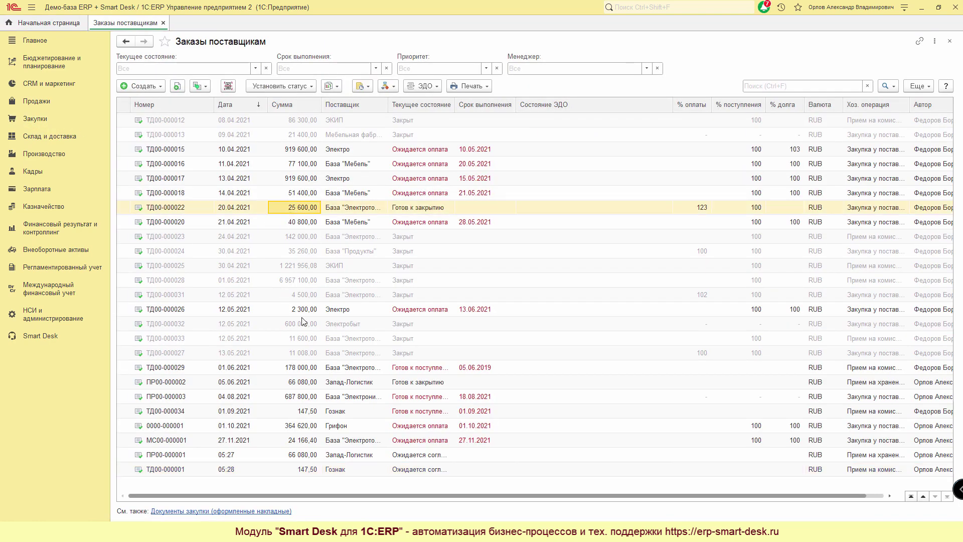
left_click(361, 456)
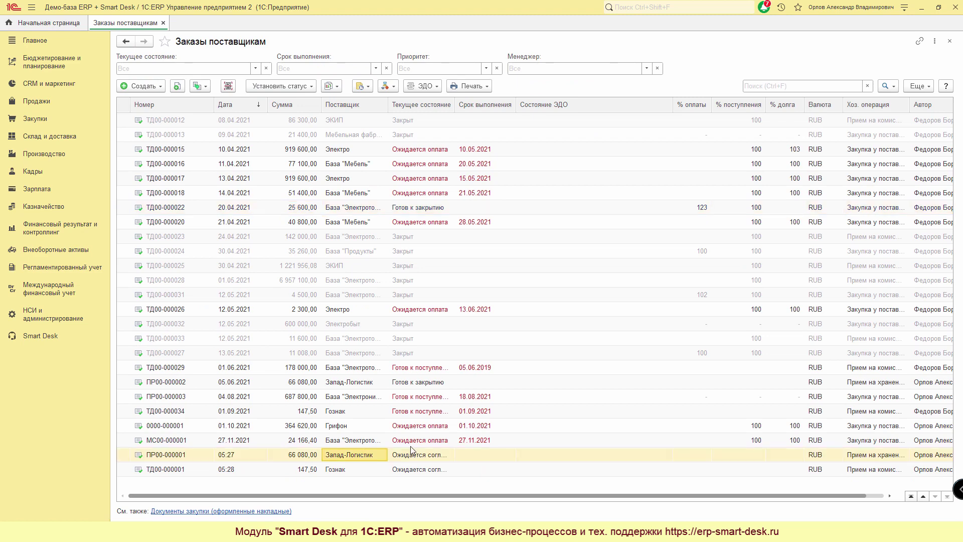
left_click(387, 88)
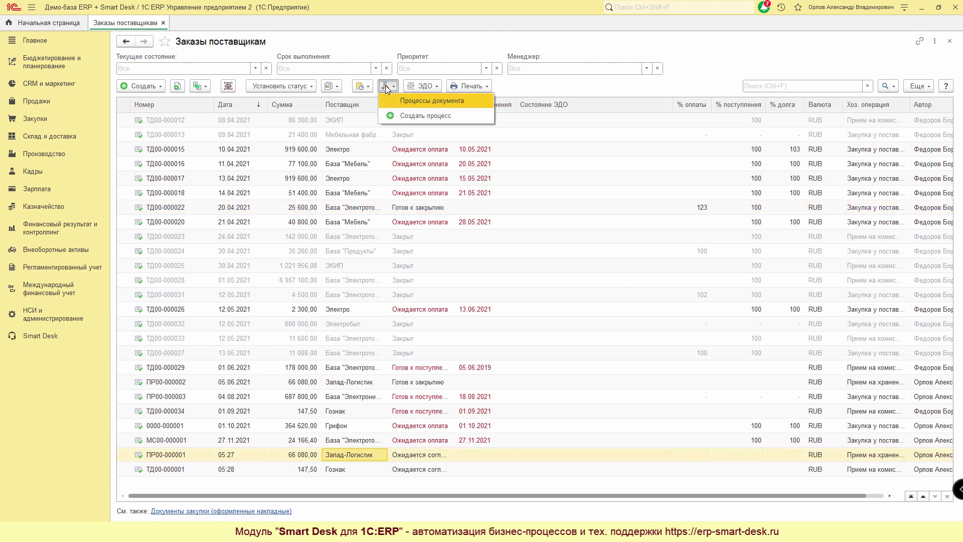
left_click(346, 454)
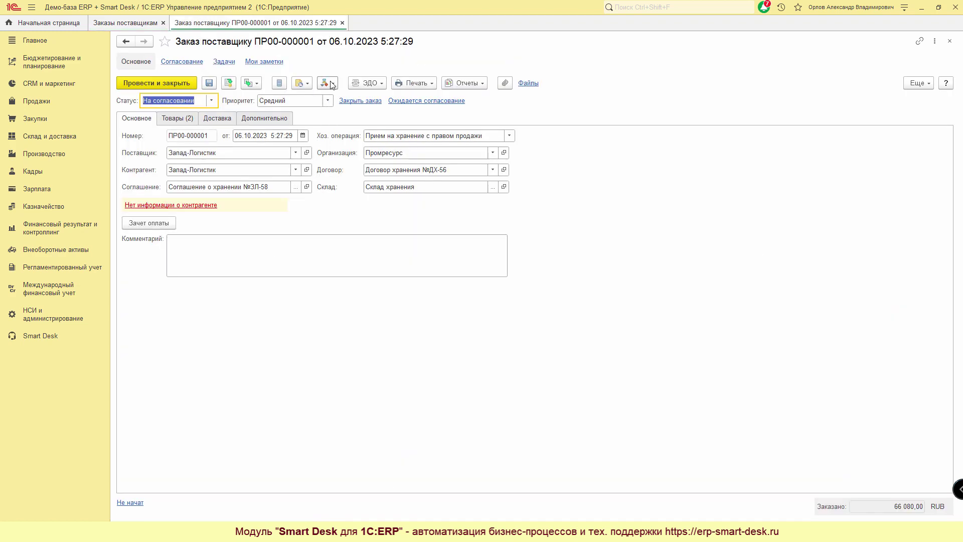
Step: Create a process of the type Согласование оплаты from the open supplier order
left_click(323, 84)
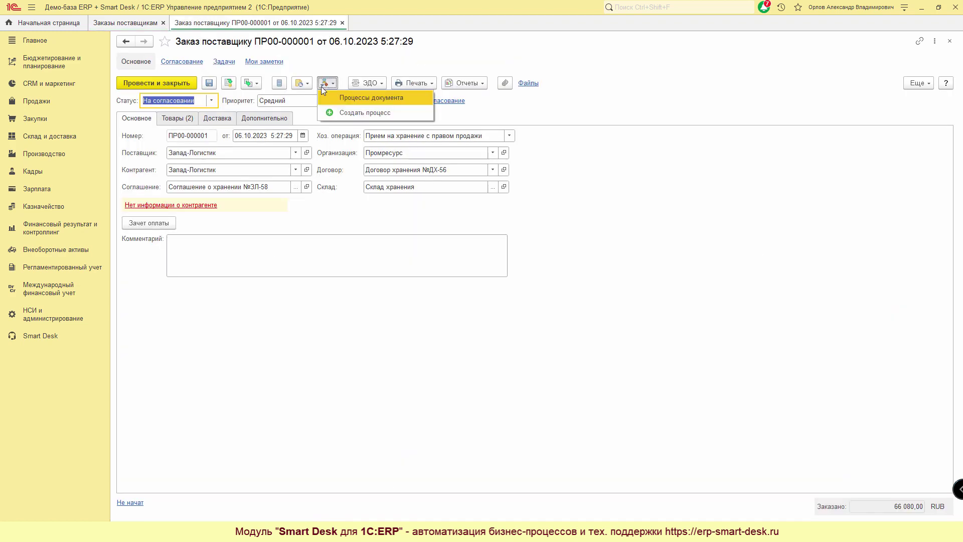
left_click(388, 113)
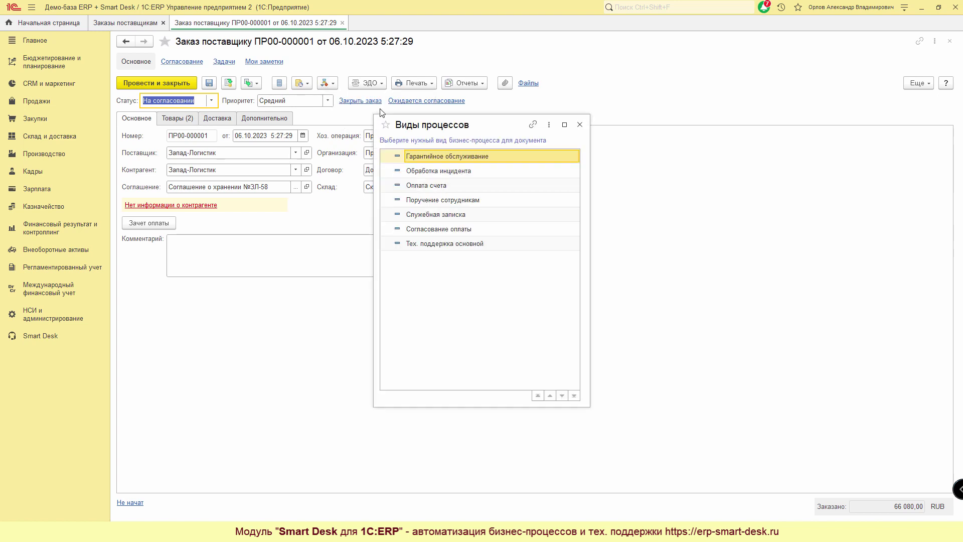
left_click(434, 213)
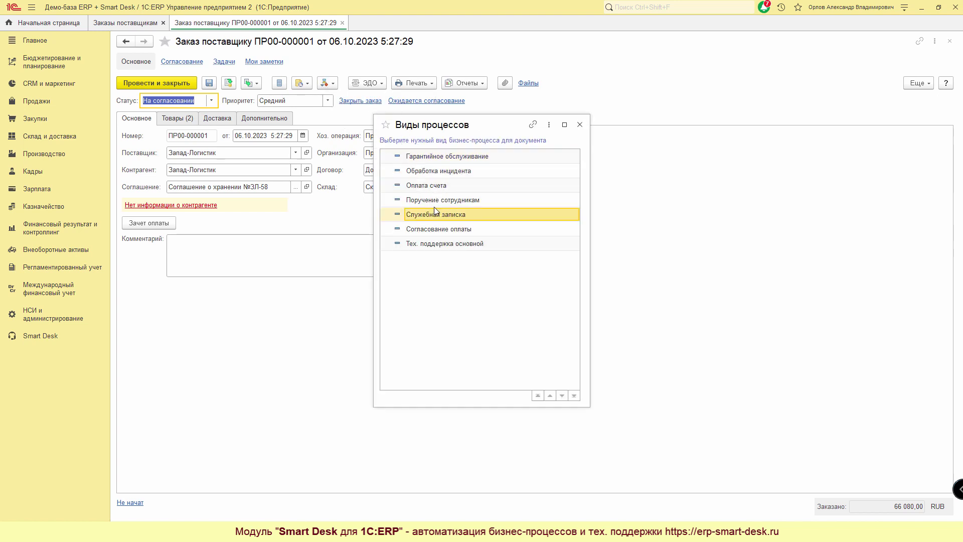
left_click(440, 231)
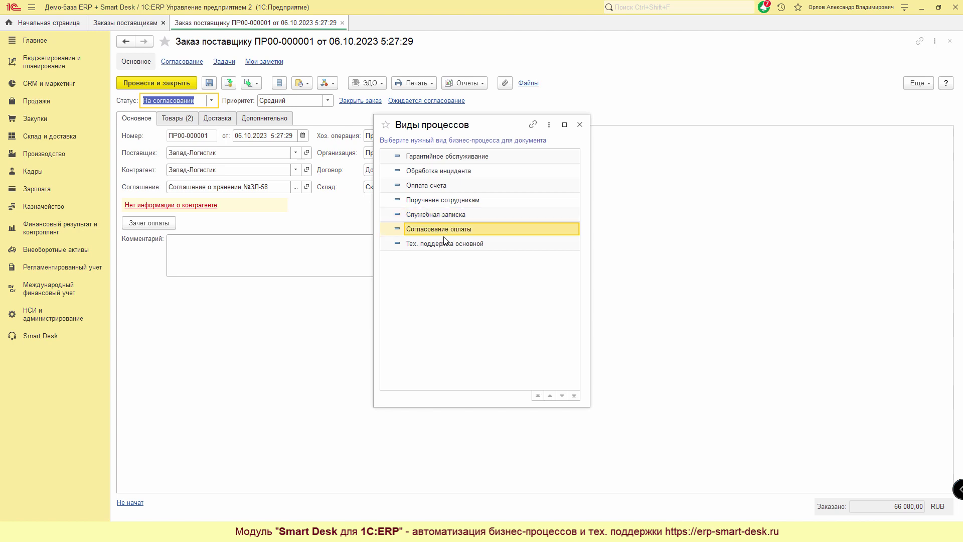
double_click(443, 231)
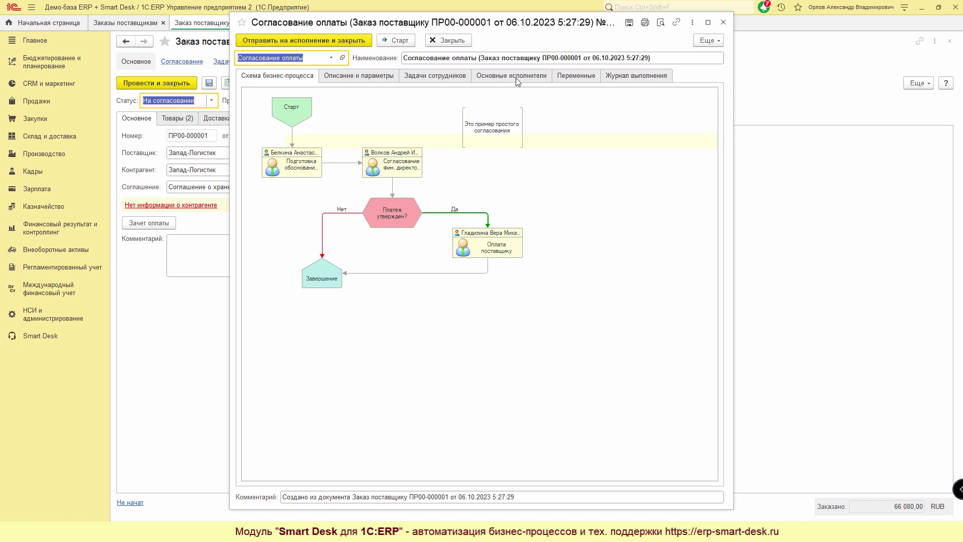
Step: Review the new process's variables, including the Заказ поставщику value, and return to its scheme
left_click(562, 81)
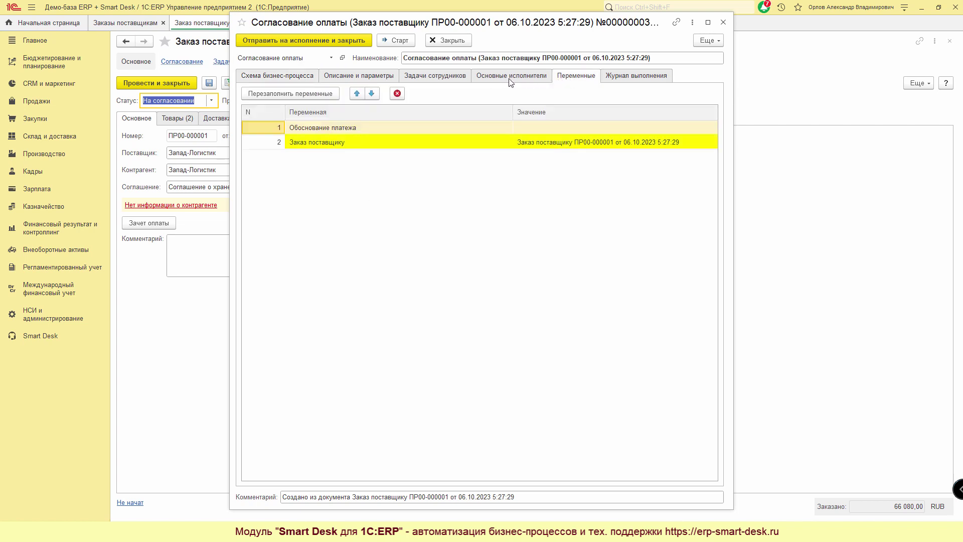
left_click(545, 144)
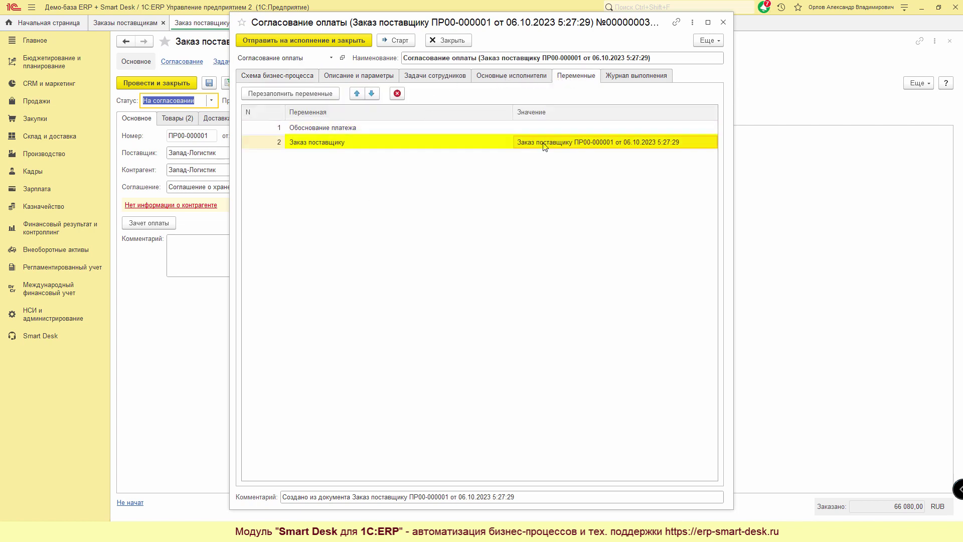
left_click(275, 79)
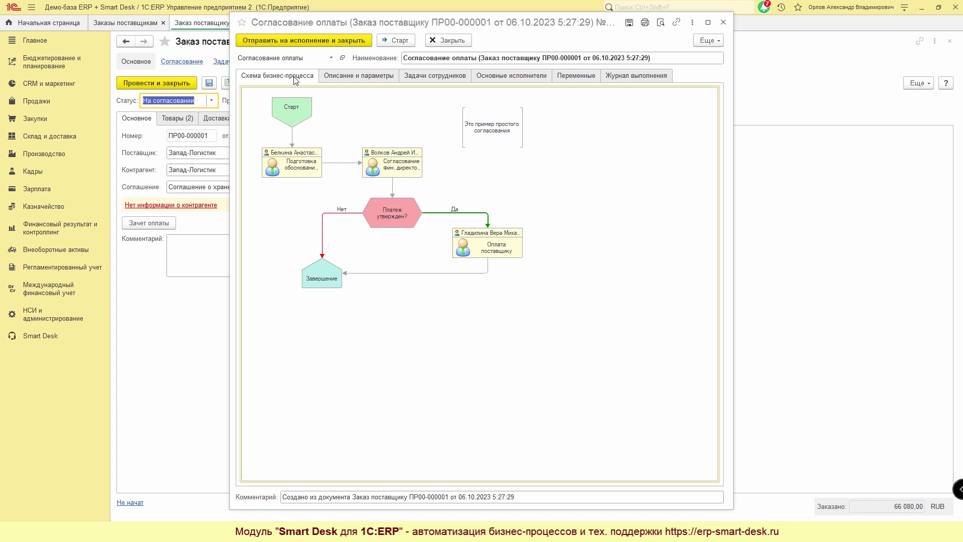
Step: Start the payment approval process and confirm sending it for execution
left_click(398, 41)
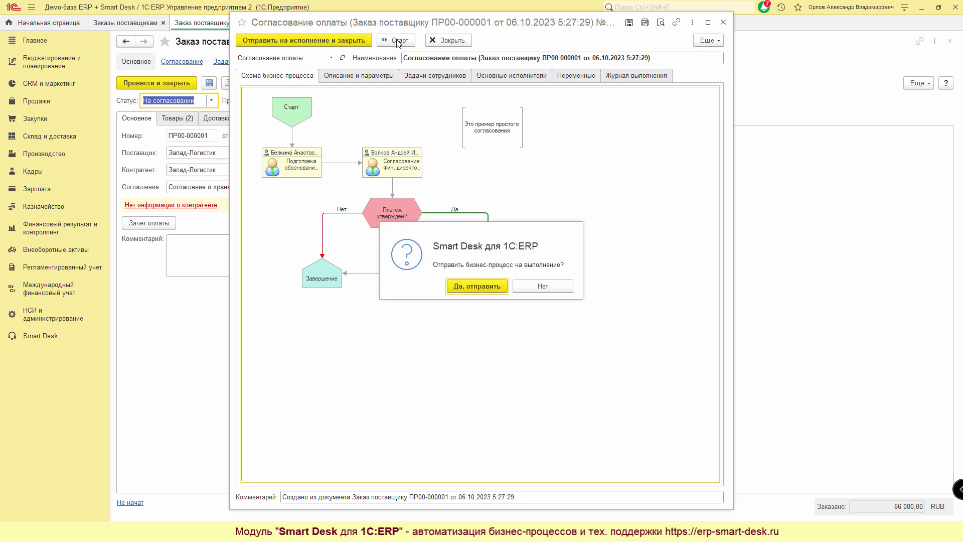
left_click(480, 284)
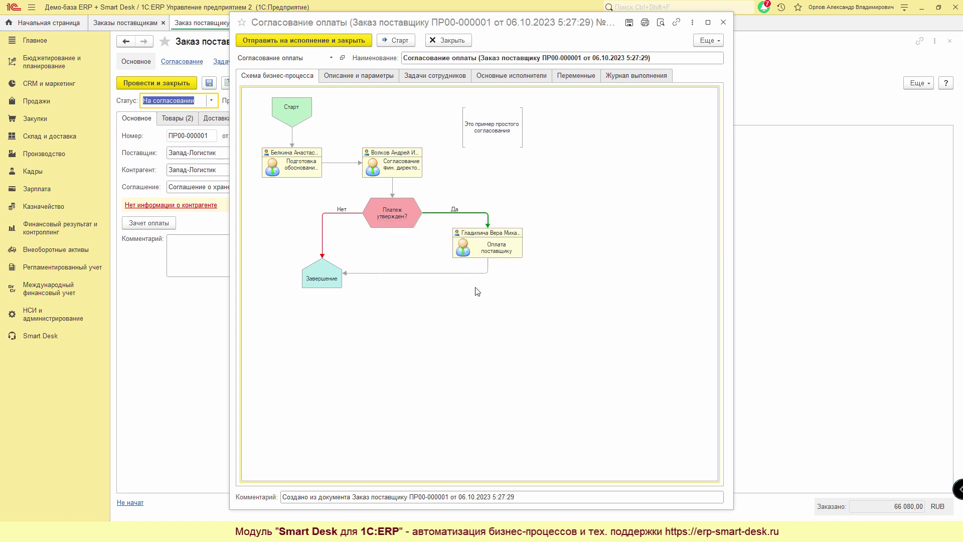
left_click(282, 81)
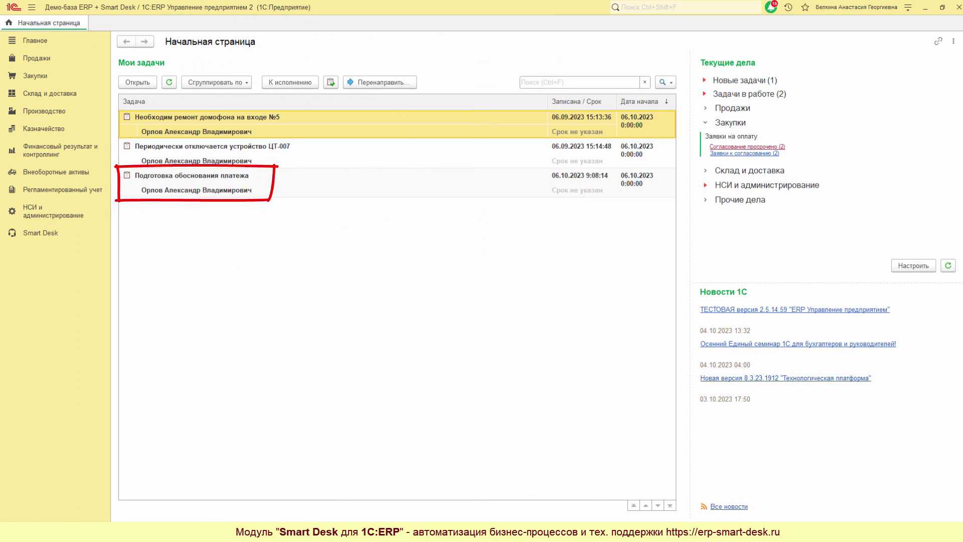
Step: On the first executor's home page, expand Новые задачи and Задачи в работе and open the task Подготовка обоснования платежа
left_click(255, 189)
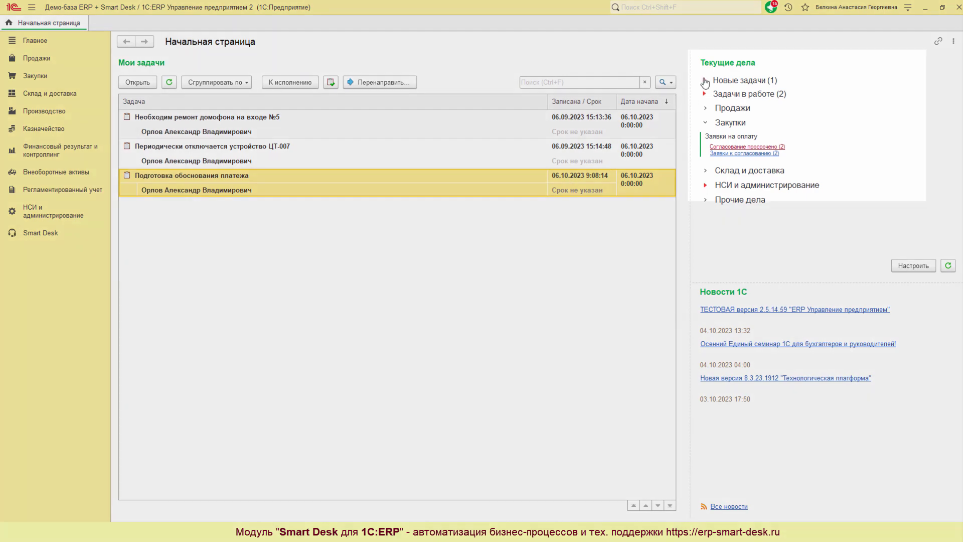
left_click(704, 80)
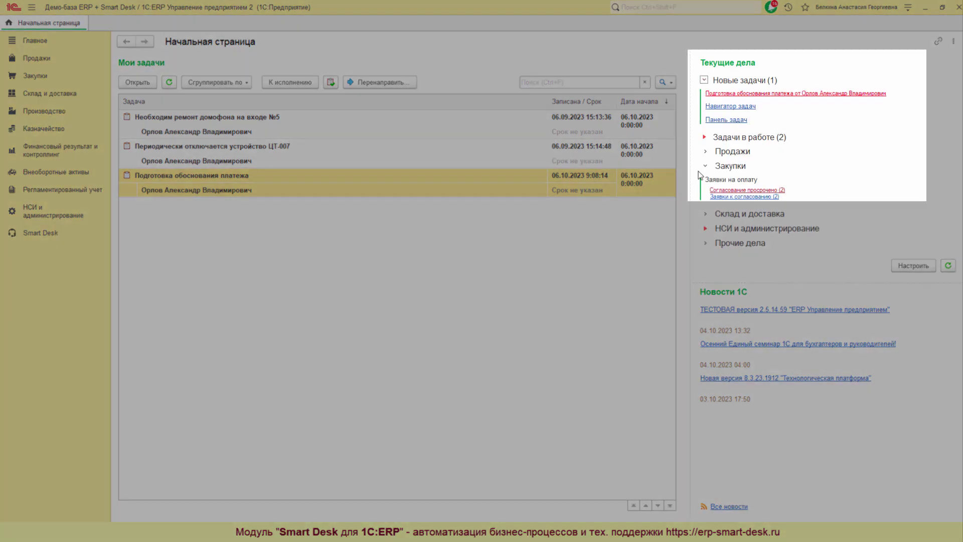
left_click(704, 138)
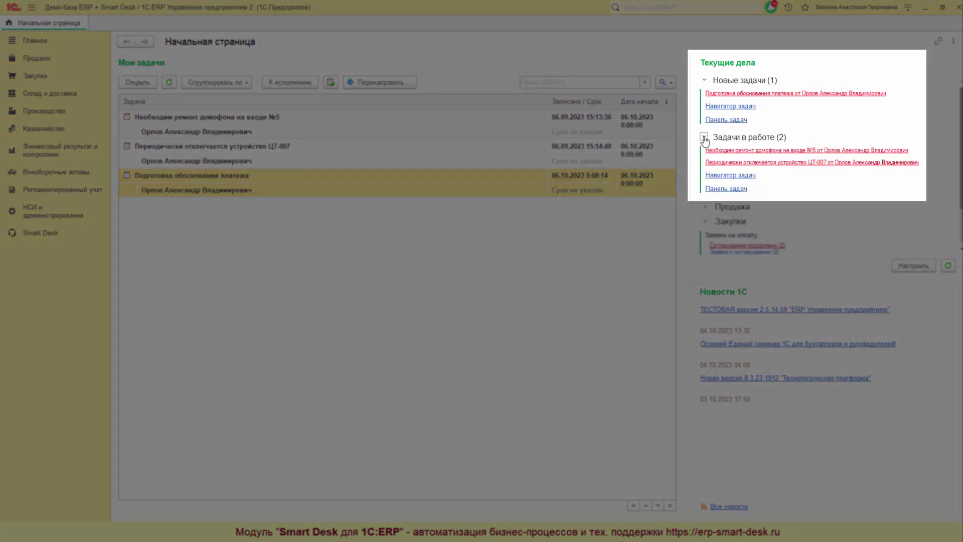
left_click(720, 94)
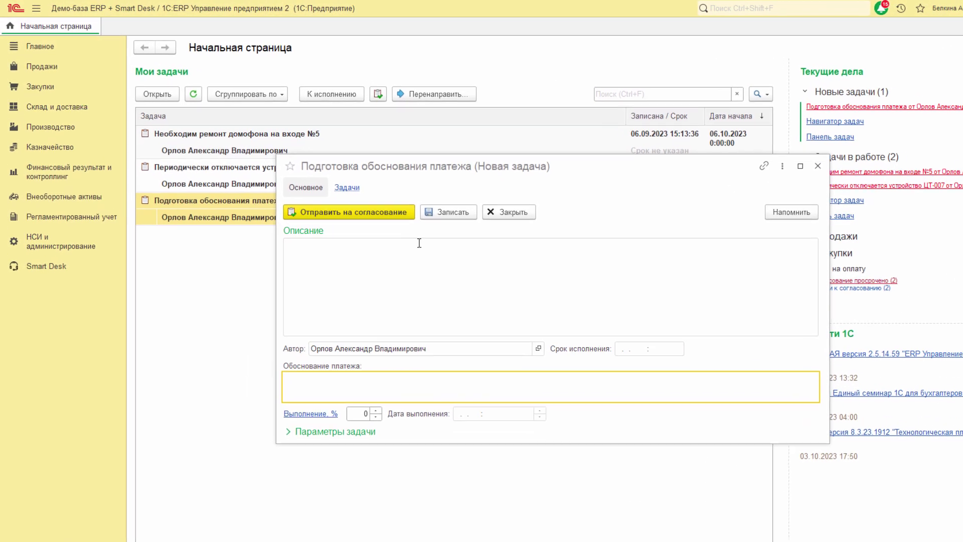
left_click(338, 375)
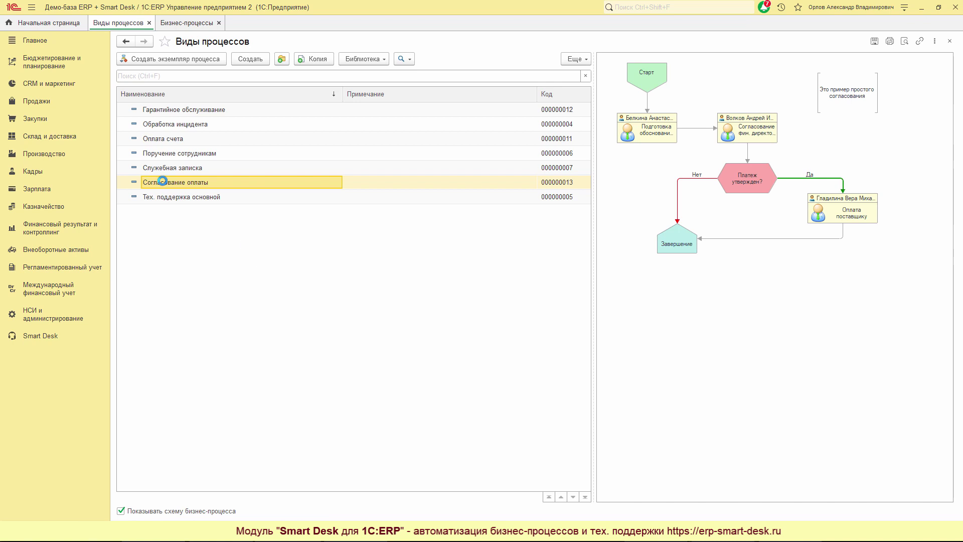
Step: Add the variable Заказ поставщику to the Подготовка обоснования платежа action of the Согласование оплаты process type, and save both
double_click(166, 186)
double_click(62, 174)
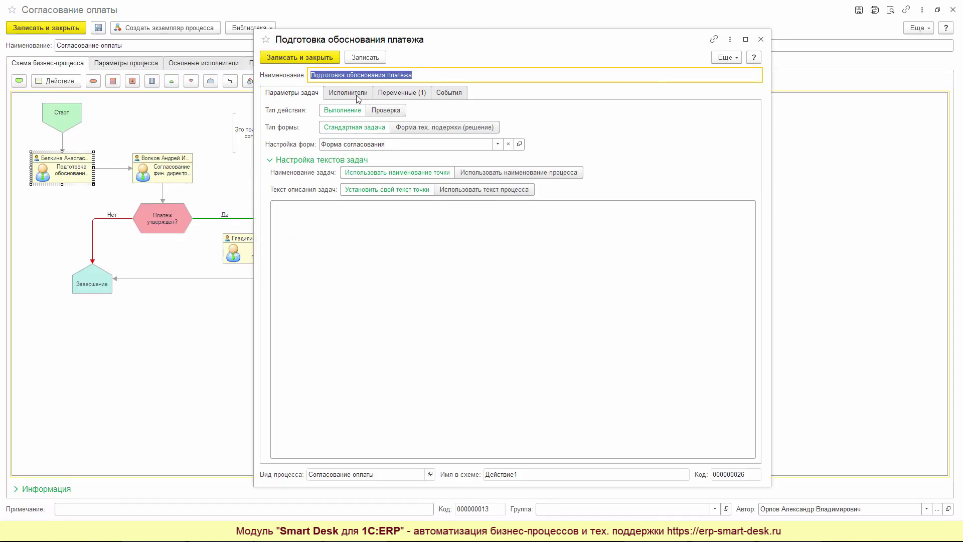
left_click(394, 94)
left_click(323, 127)
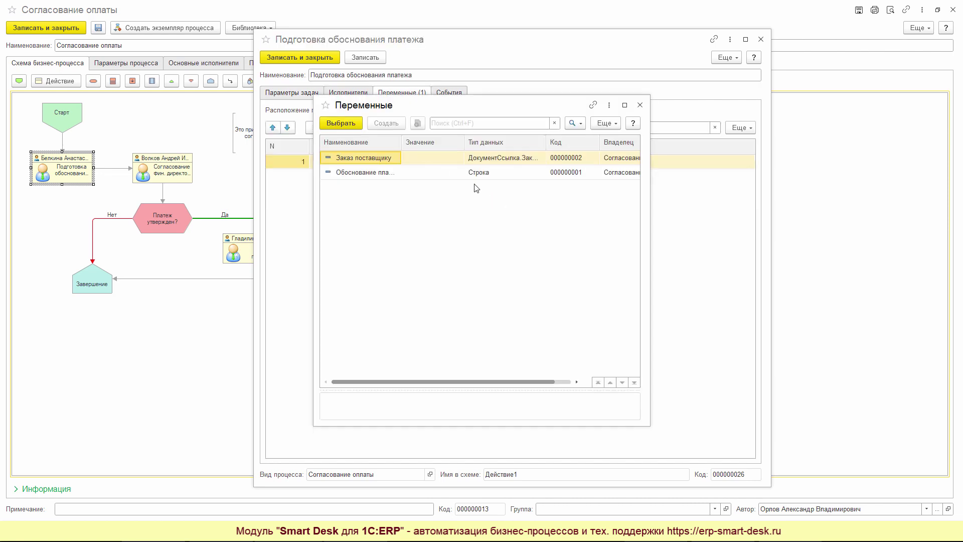
double_click(374, 159)
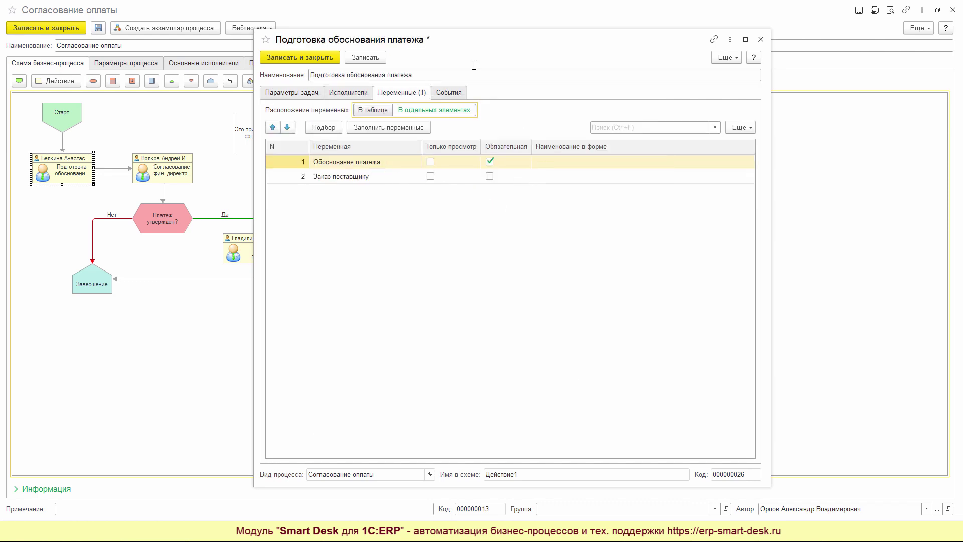
left_click(285, 56)
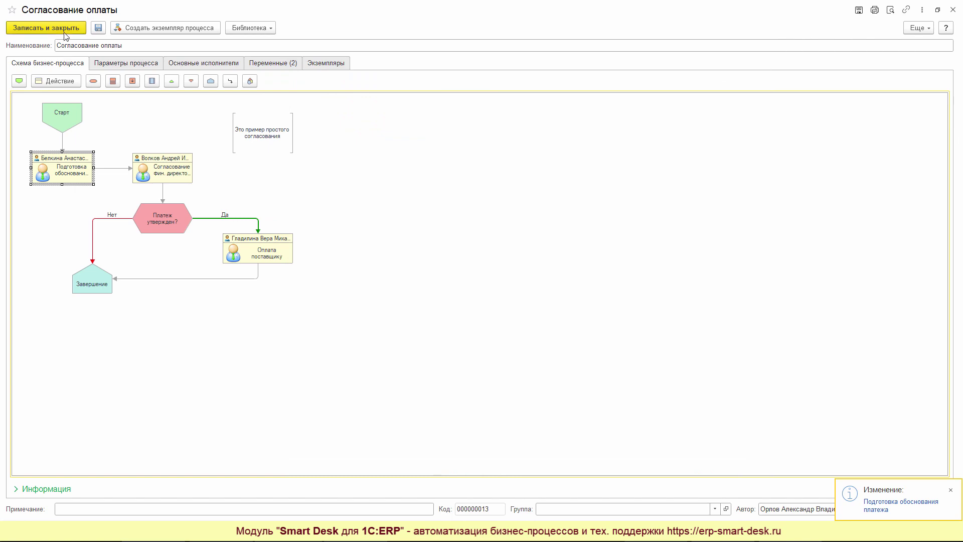
left_click(63, 29)
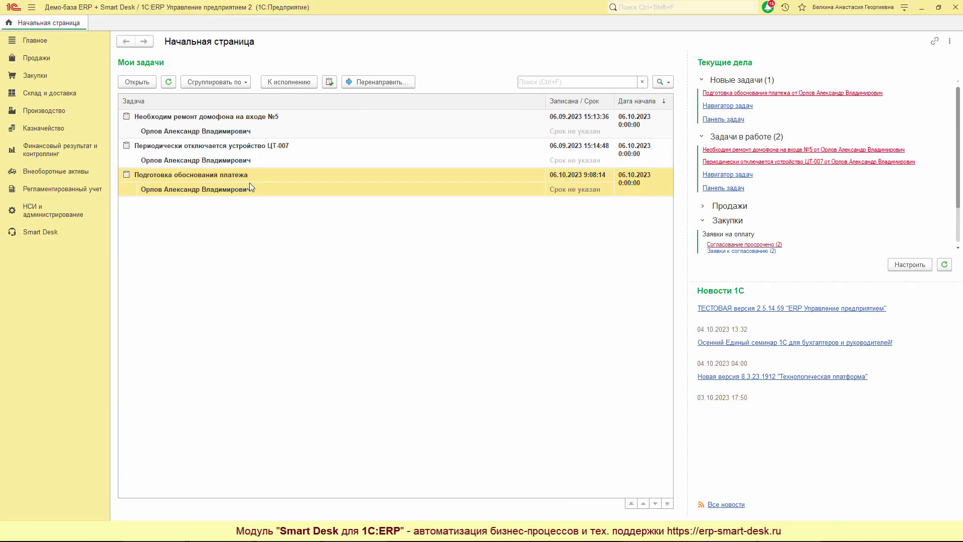
Step: Reopen the executor's task Подготовка обоснования платежа and check its Заказ поставщику and Обоснование платежа fields
double_click(221, 189)
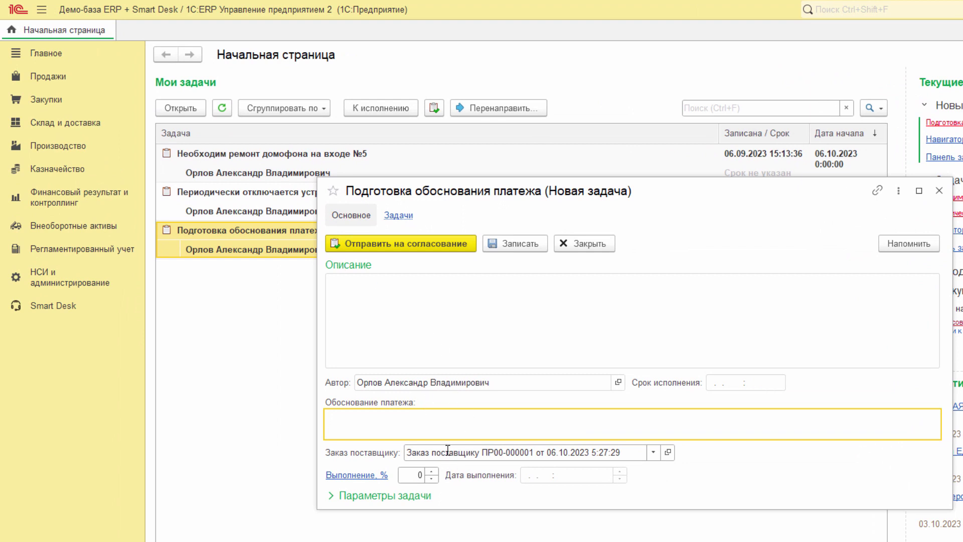
left_click(445, 452)
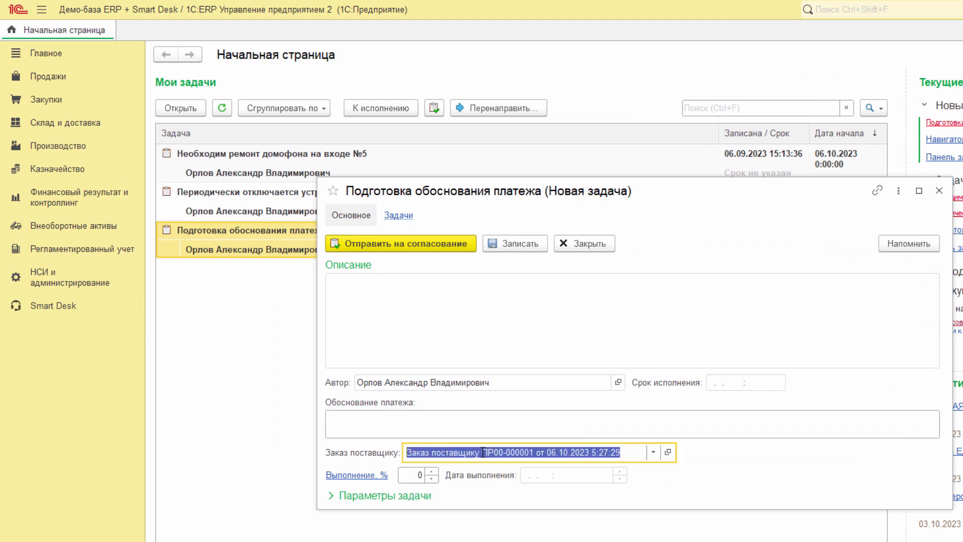
left_click(435, 424)
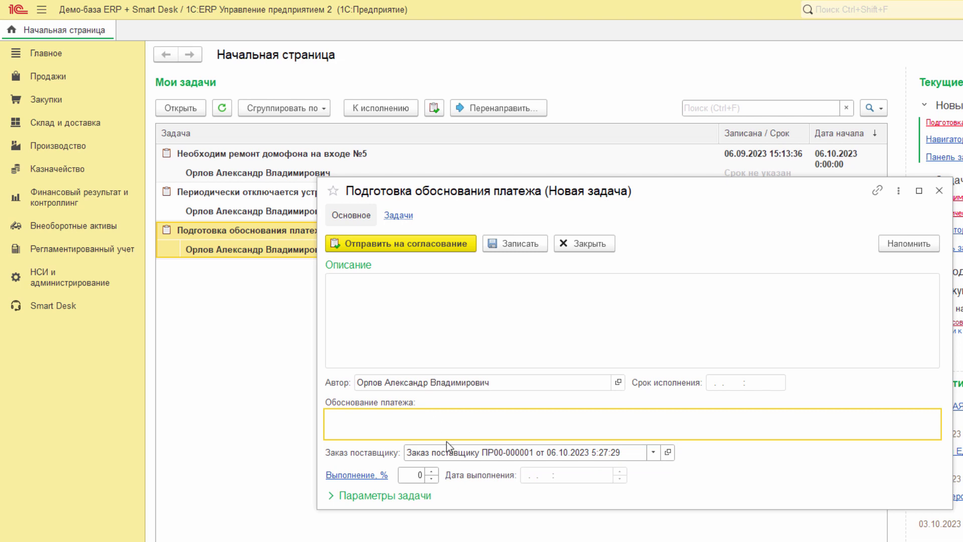
Step: Try to send the task for approval with Обоснование платежа left empty, and dismiss the messages
left_click(392, 248)
left_click(605, 378)
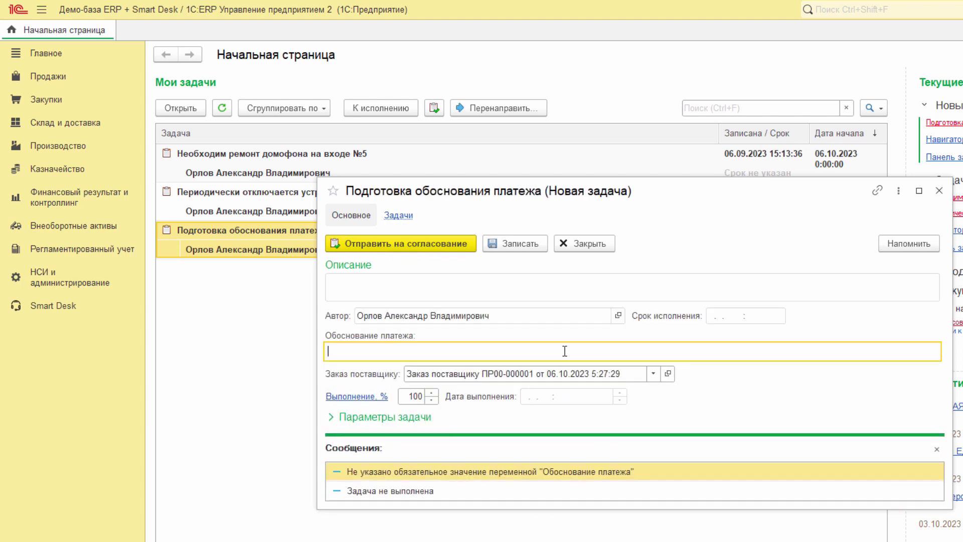
left_click(936, 449)
left_click(493, 343)
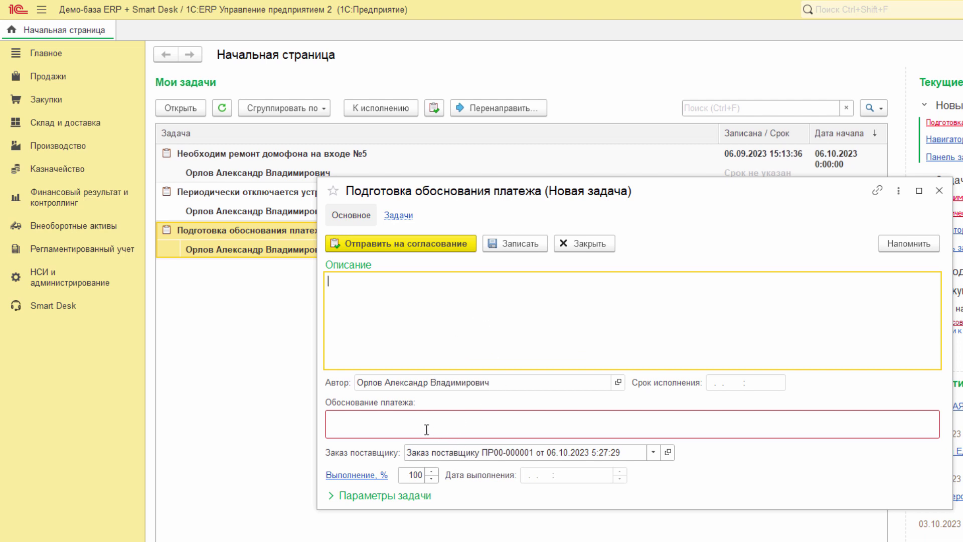
Step: Fill Обоснование платежа with "Это счет по заявке на участие в ближайшей выставке.", send the task for approval and refresh the task list
left_click(392, 425)
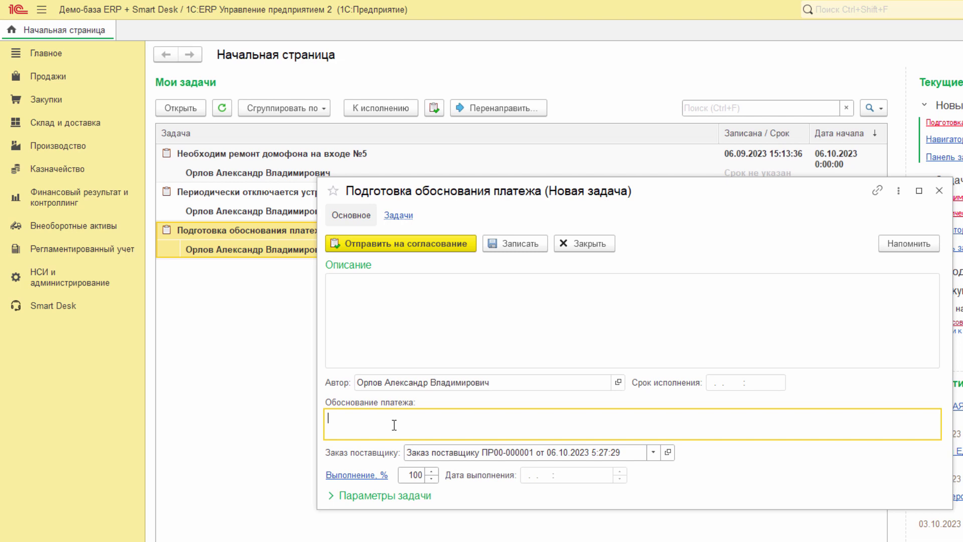
type("Это счет по заявке на участие в ближайшей выста")
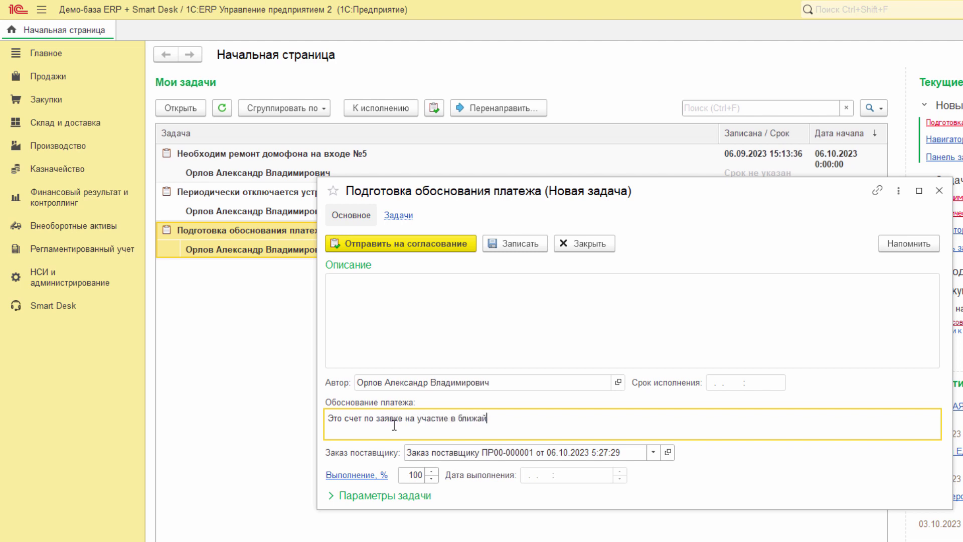
type("вке.")
left_click(407, 244)
left_click(620, 382)
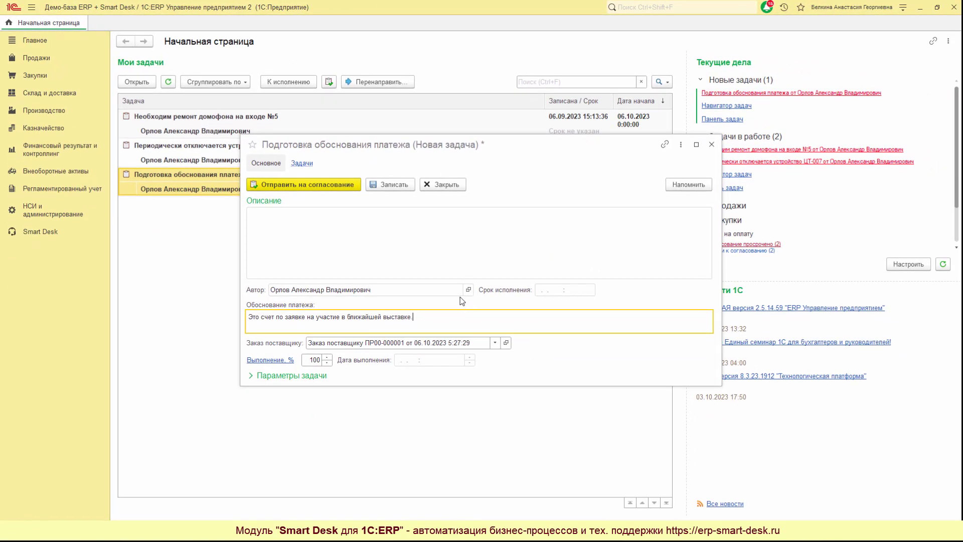
left_click(221, 107)
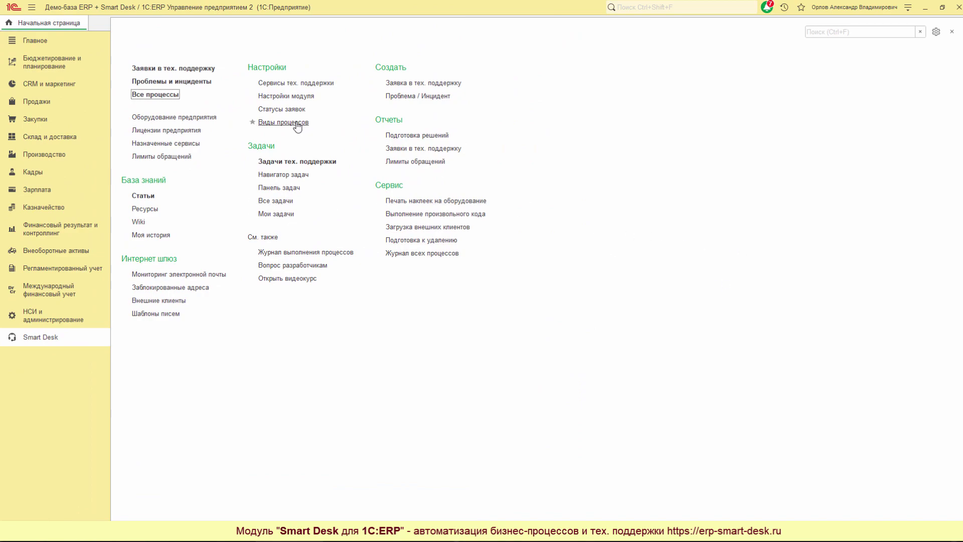
Step: Open the list of all business processes and view the scheme of the Согласование оплаты process for the supplier order
left_click(175, 95)
left_click(359, 350)
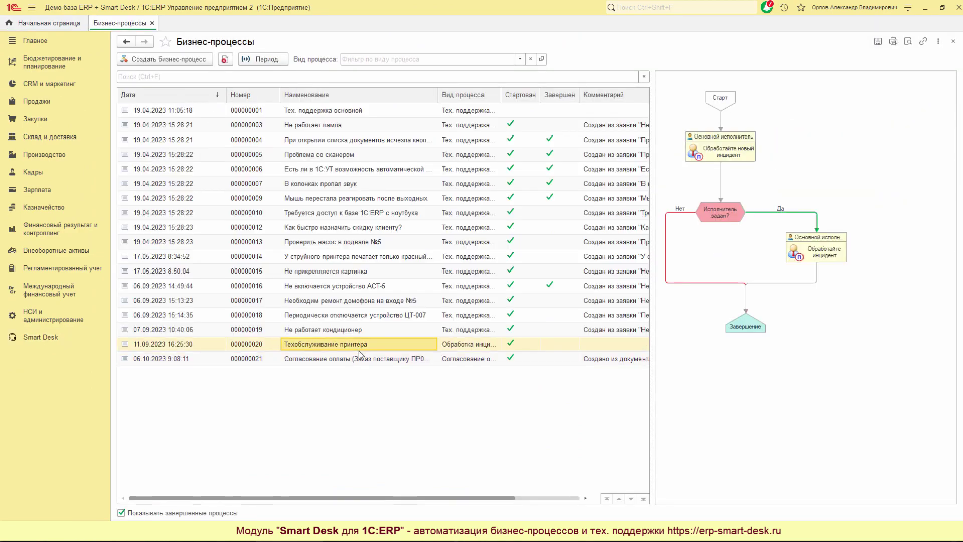
left_click(419, 362)
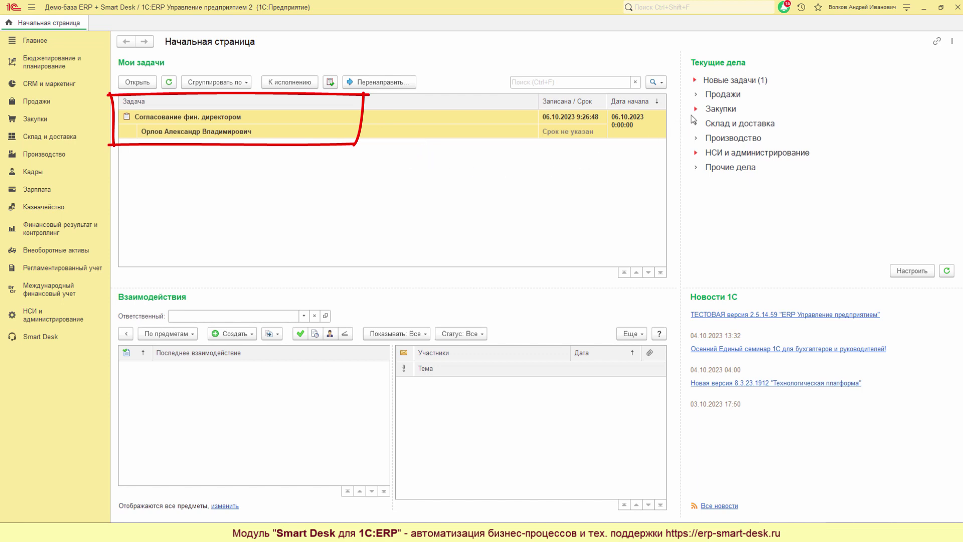
Step: Open the financial director's task Согласование фин. директором and resolve it with the result Счет утвержден
left_click(696, 82)
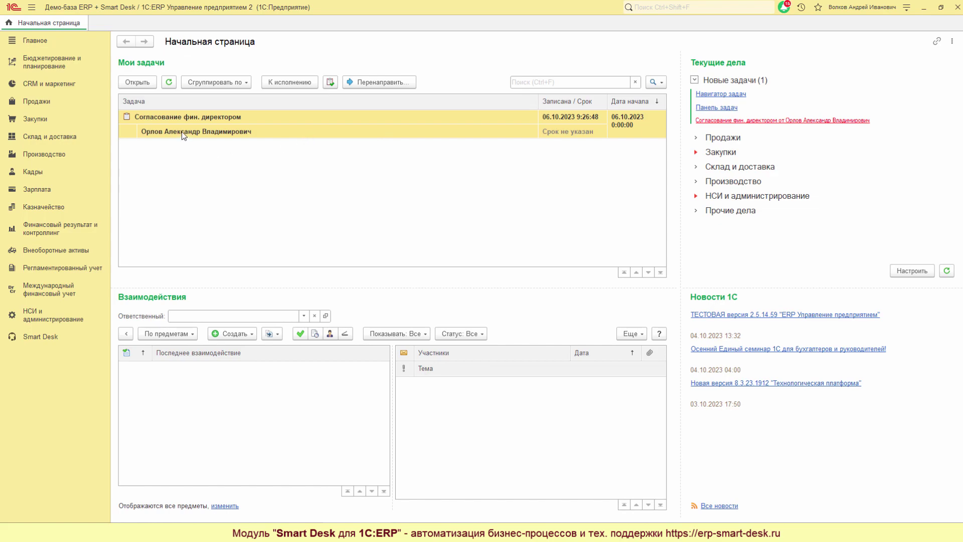
double_click(246, 132)
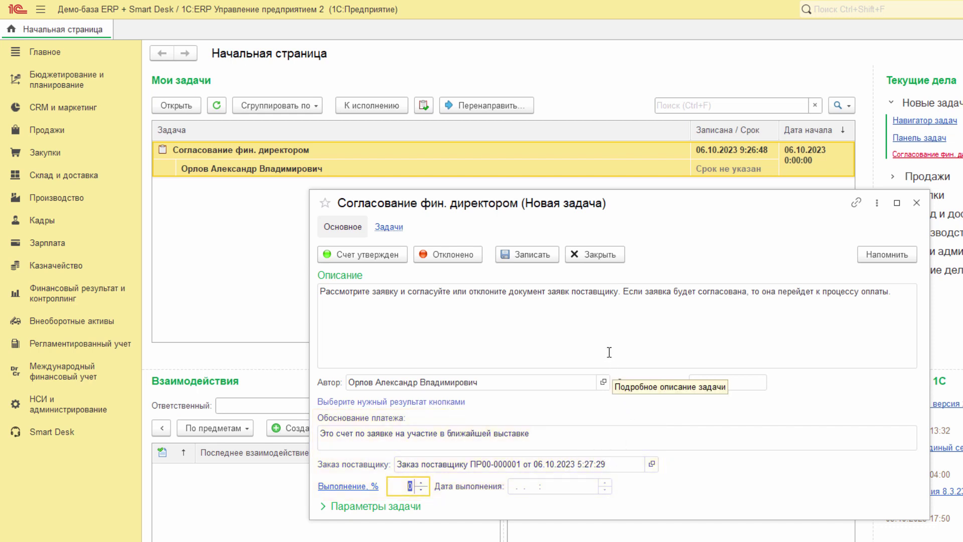
left_click(389, 257)
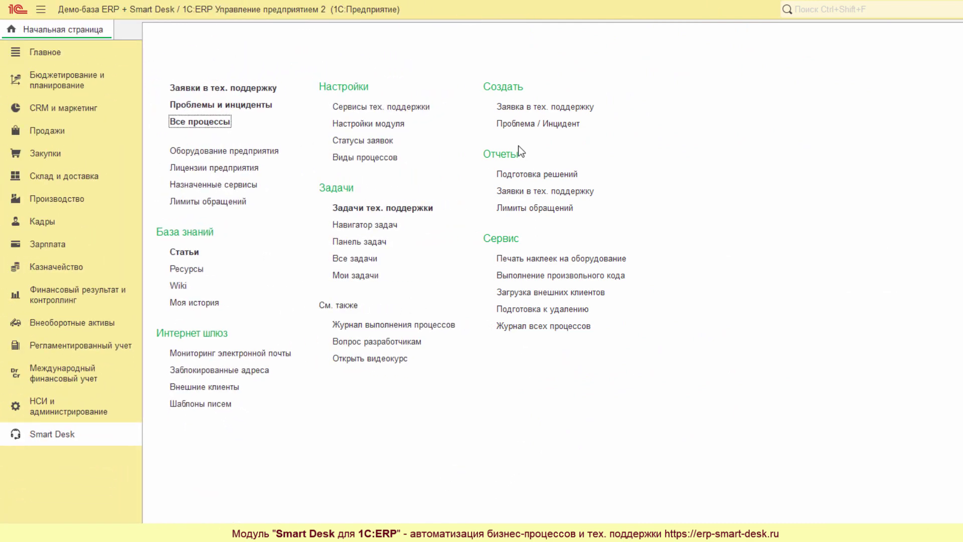
Step: Open the running Согласование оплаты process from the list of all processes and check which stage is active on its scheme
left_click(223, 122)
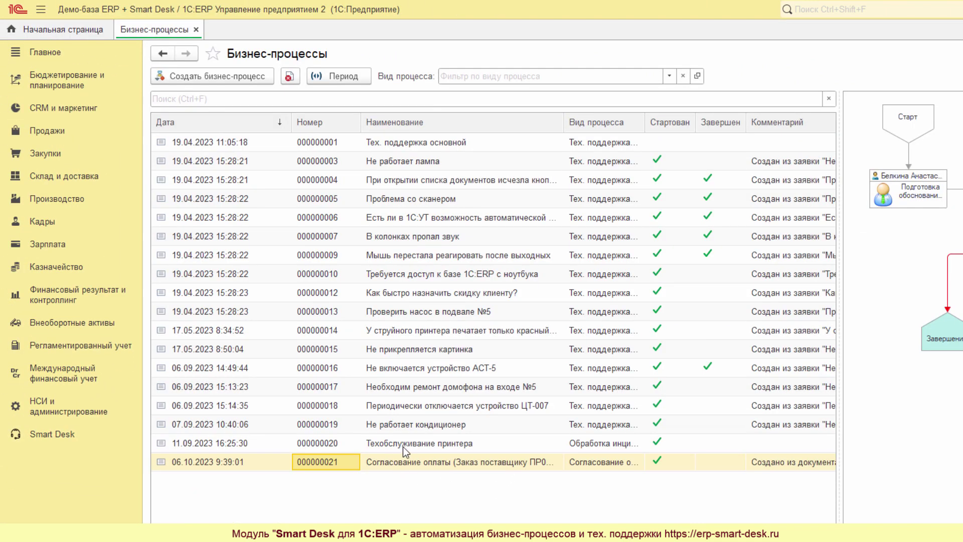
double_click(419, 460)
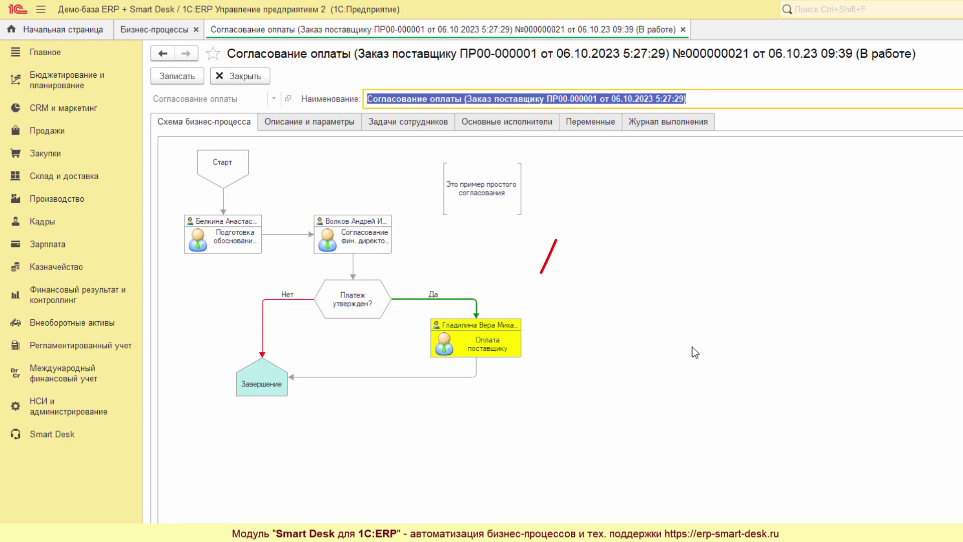
left_click(708, 382)
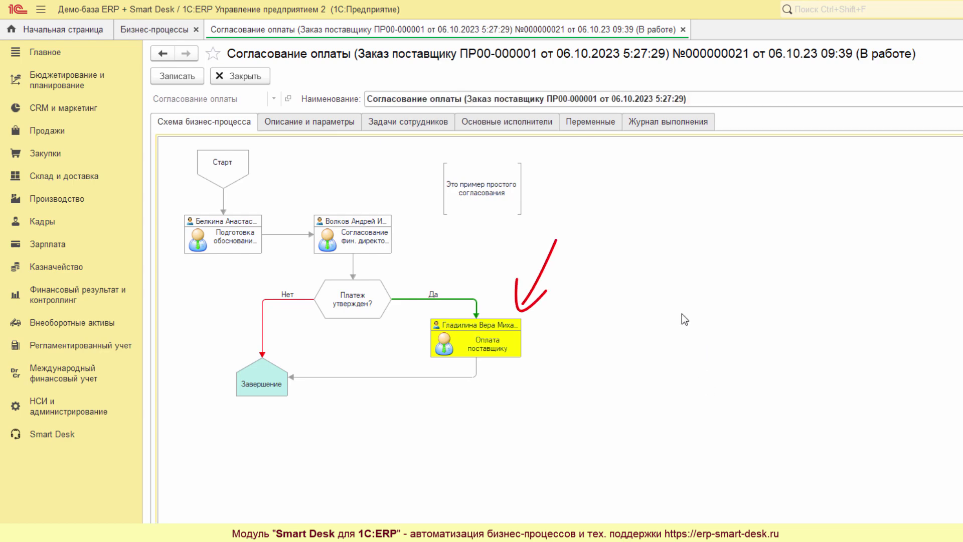
left_click(485, 344)
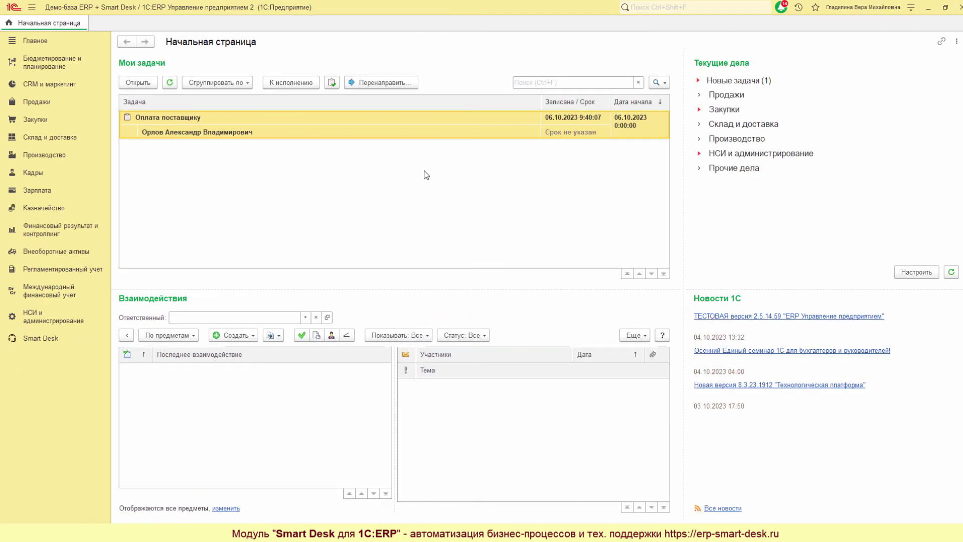
Step: Open the Оплата поставщику task from the payer's task board, confirm its full completion, and refresh the home page task list
left_click(704, 83)
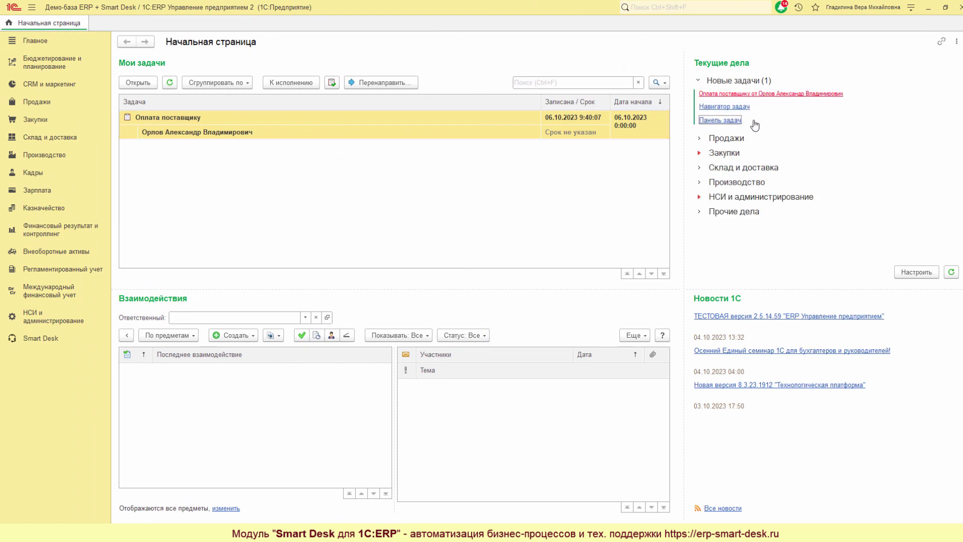
left_click(752, 120)
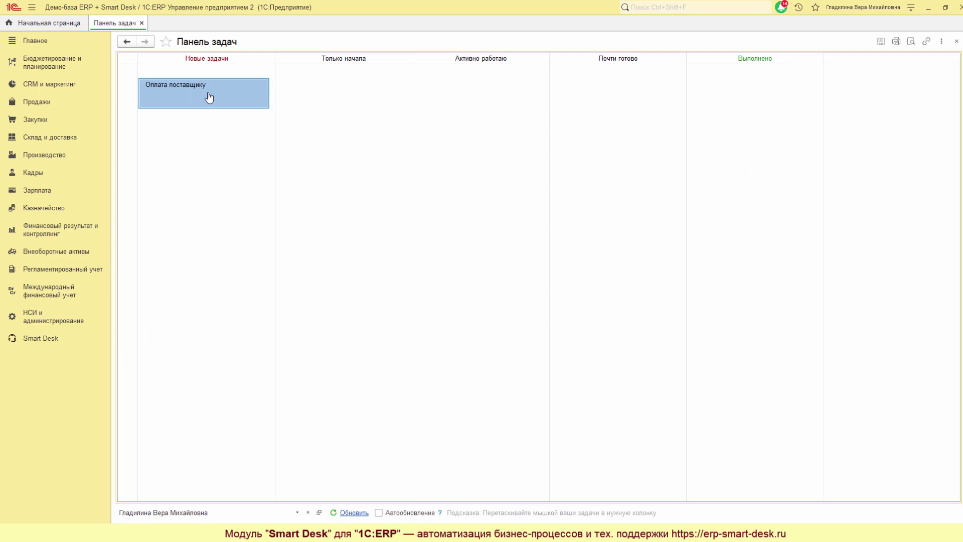
double_click(209, 98)
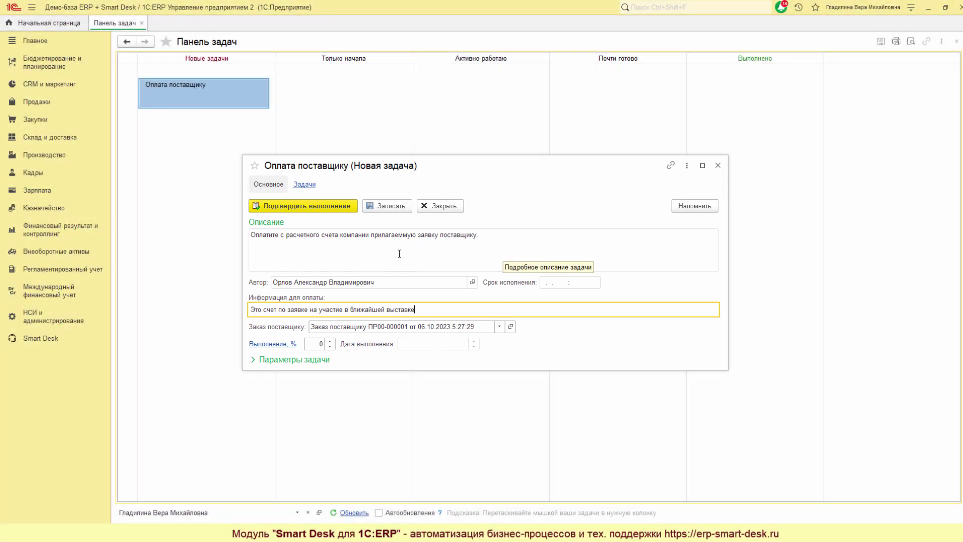
left_click(331, 206)
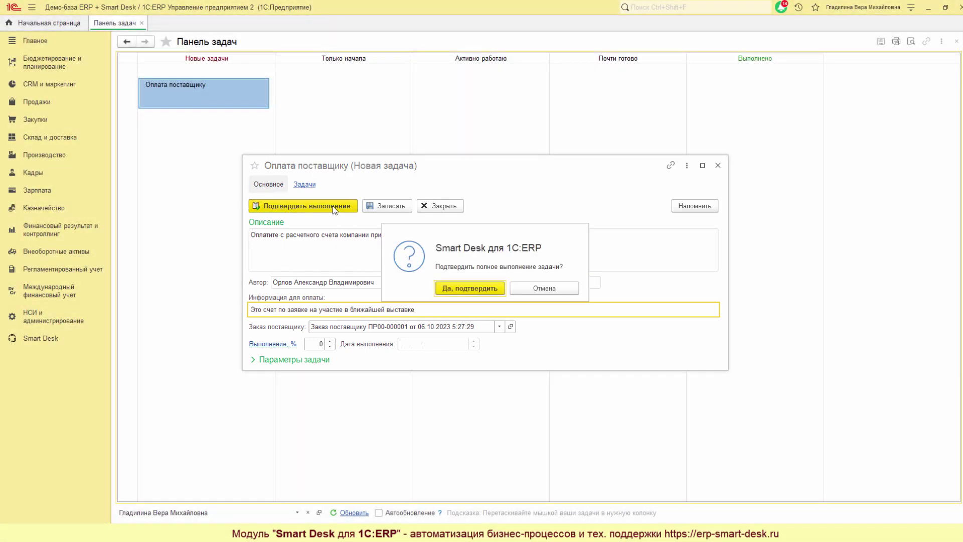
left_click(464, 289)
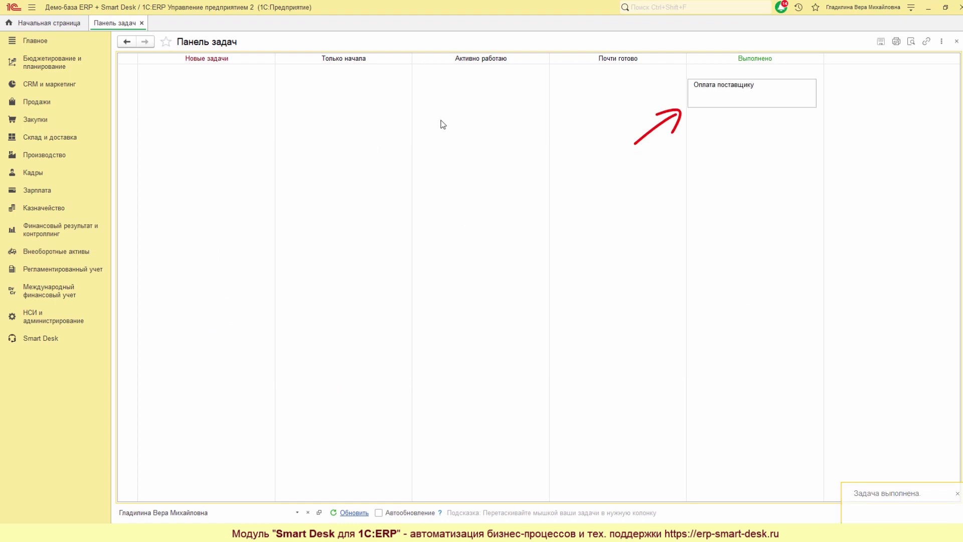
key("ctrl+F4")
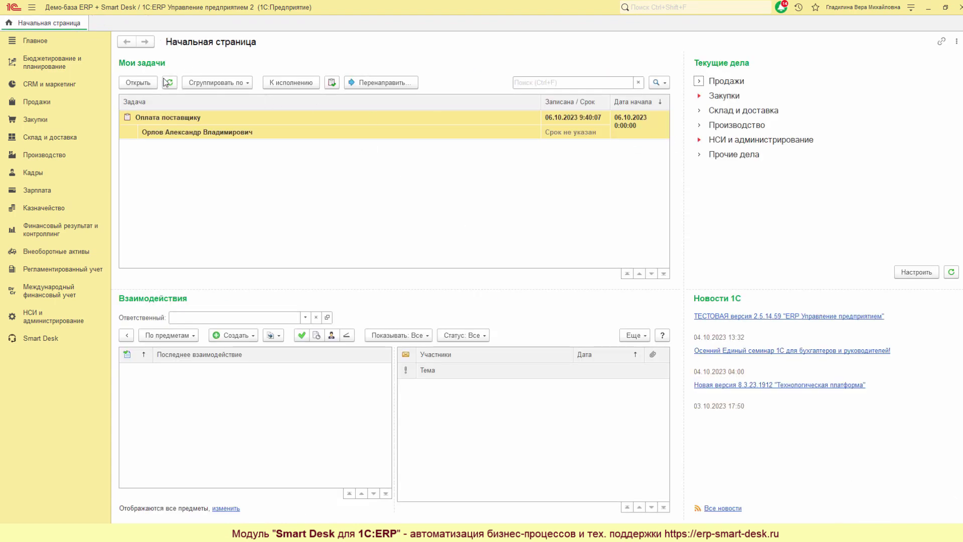
left_click(167, 81)
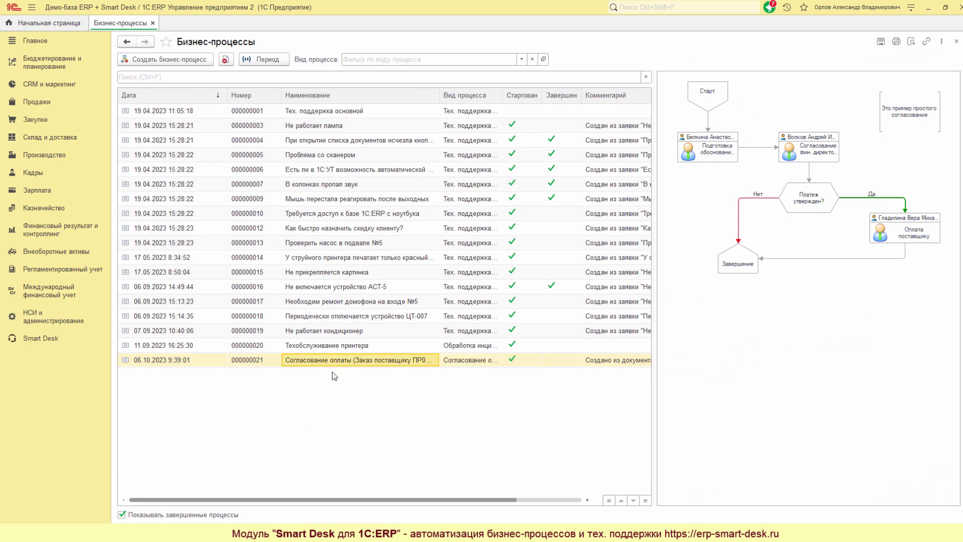
Step: Open the Согласование оплаты process for the supplier order and review its scheme and execution log
double_click(333, 361)
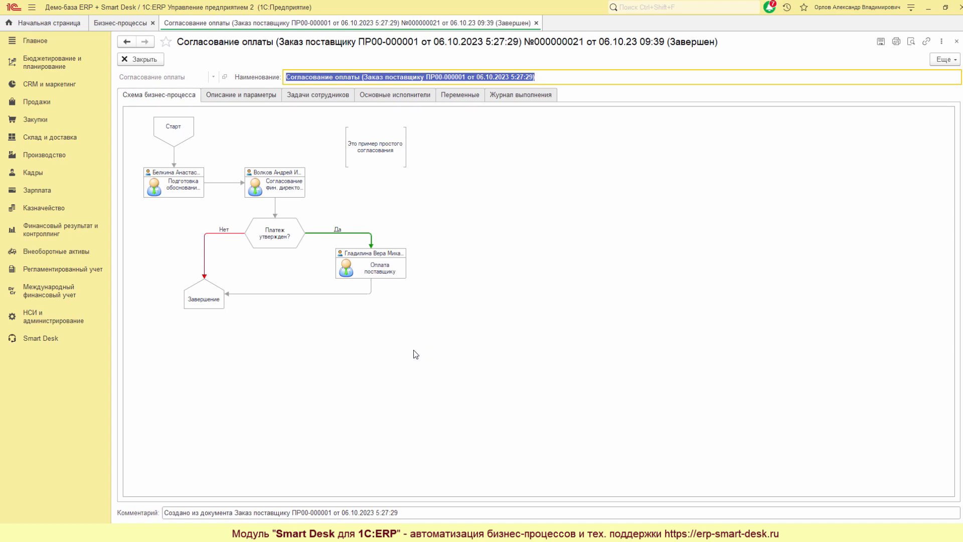
left_click(499, 99)
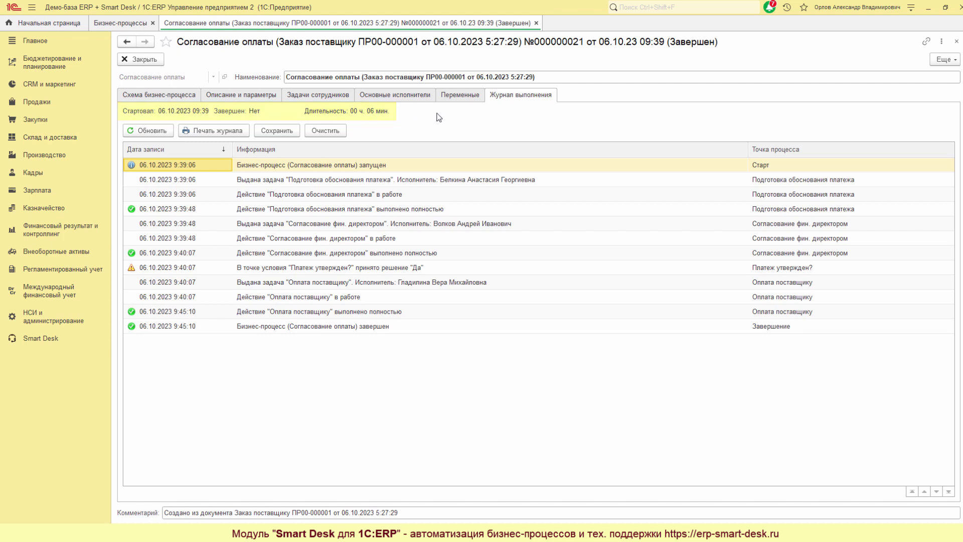
left_click(165, 95)
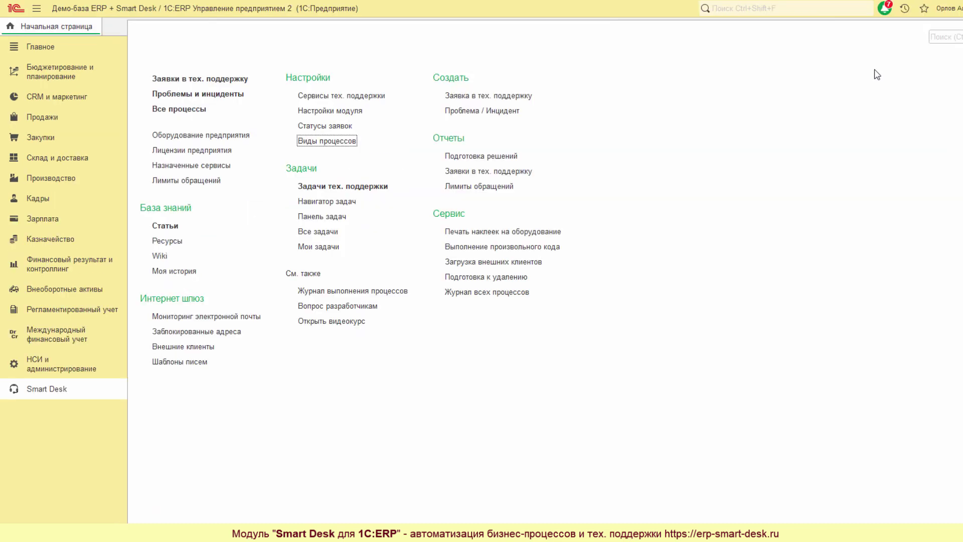
Step: Open the Согласование оплаты process type and move all scheme blocks from Согласование фин. директором to Завершение down to free space above them
left_click(332, 142)
left_click(254, 168)
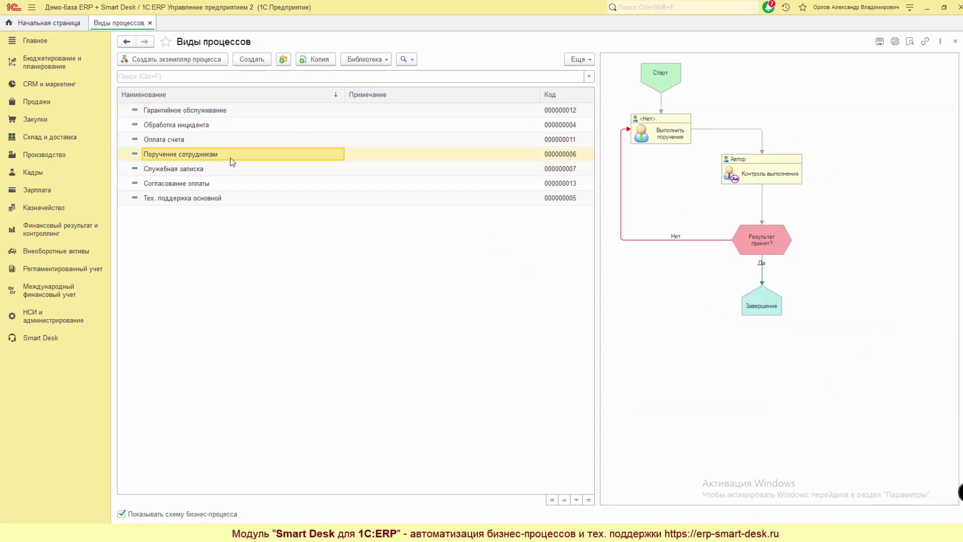
left_click(167, 183)
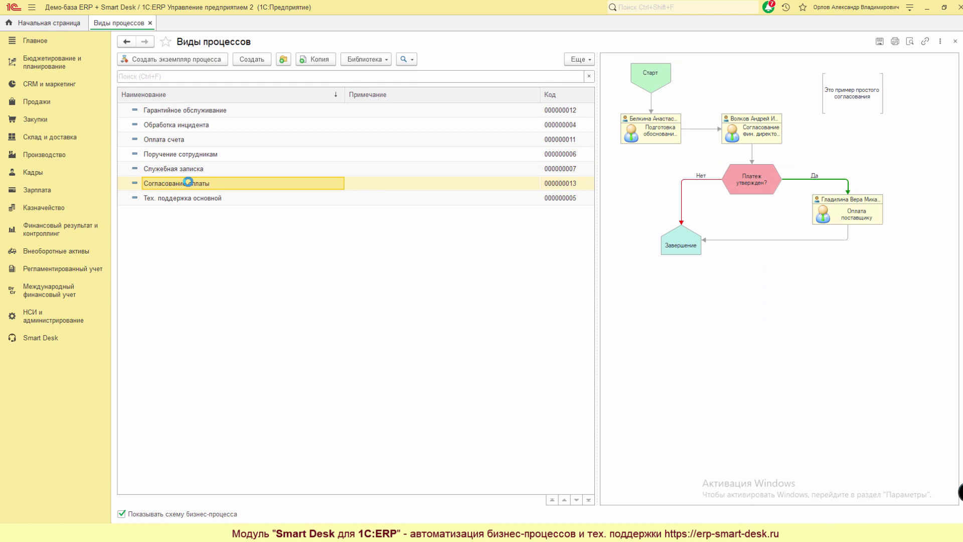
double_click(183, 182)
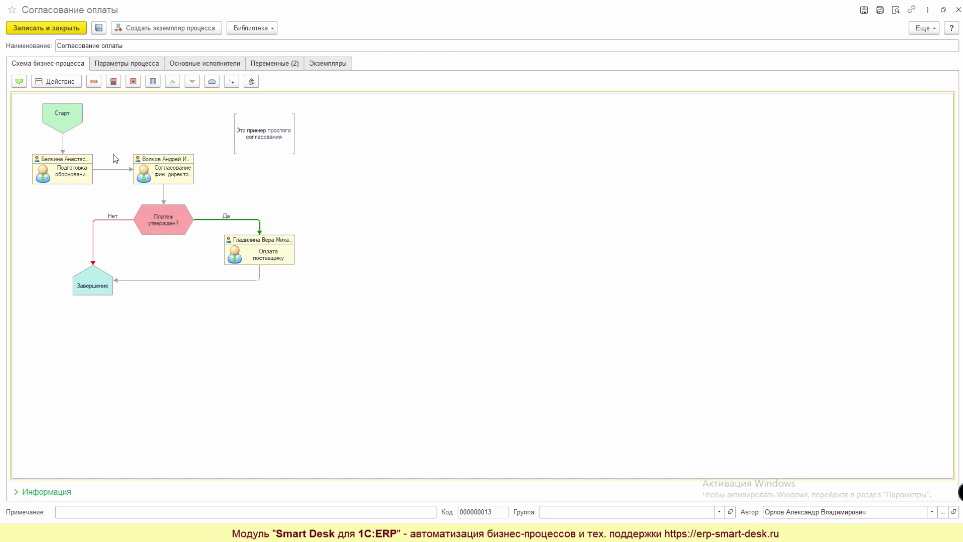
left_click_drag(113, 152, 323, 407)
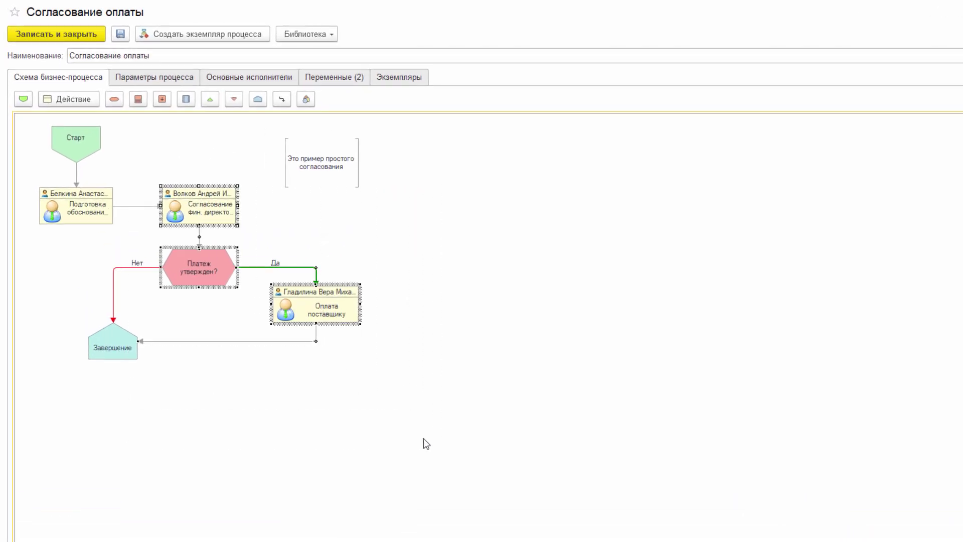
left_click_drag(113, 345, 114, 468)
left_click(244, 177)
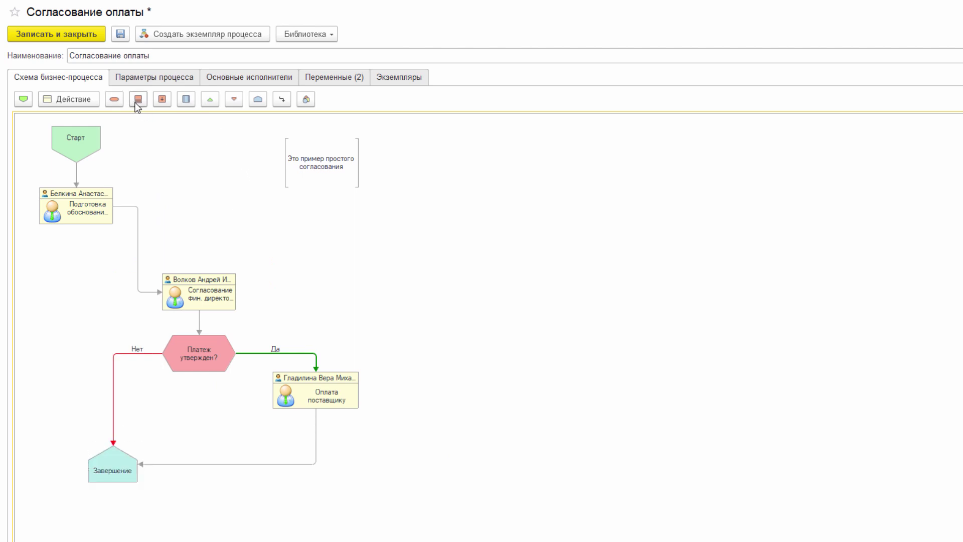
Step: Add a condition block to the scheme and redirect the arrow from Подготовка обоснования платежа to it
left_click(114, 99)
left_click(174, 206)
left_click(138, 288)
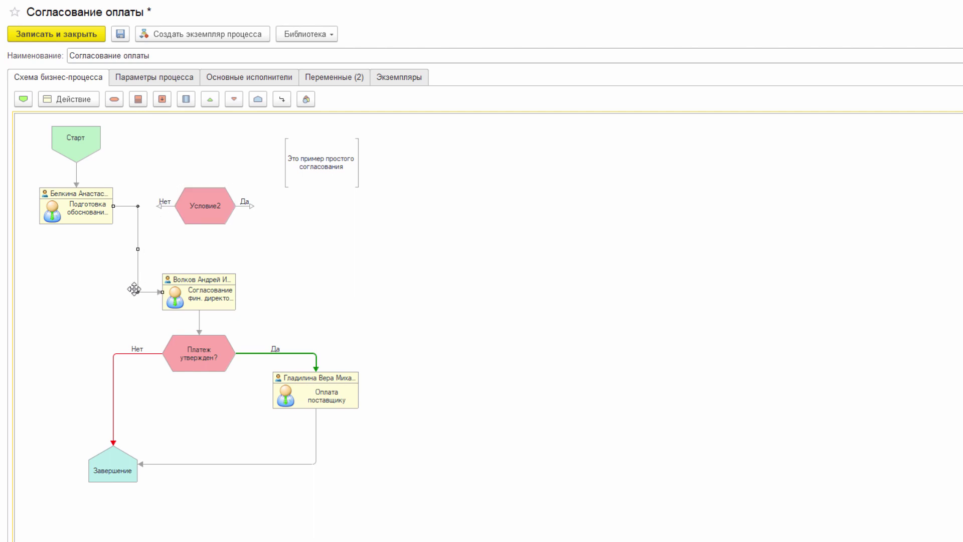
left_click_drag(163, 291, 212, 225)
left_click(201, 215)
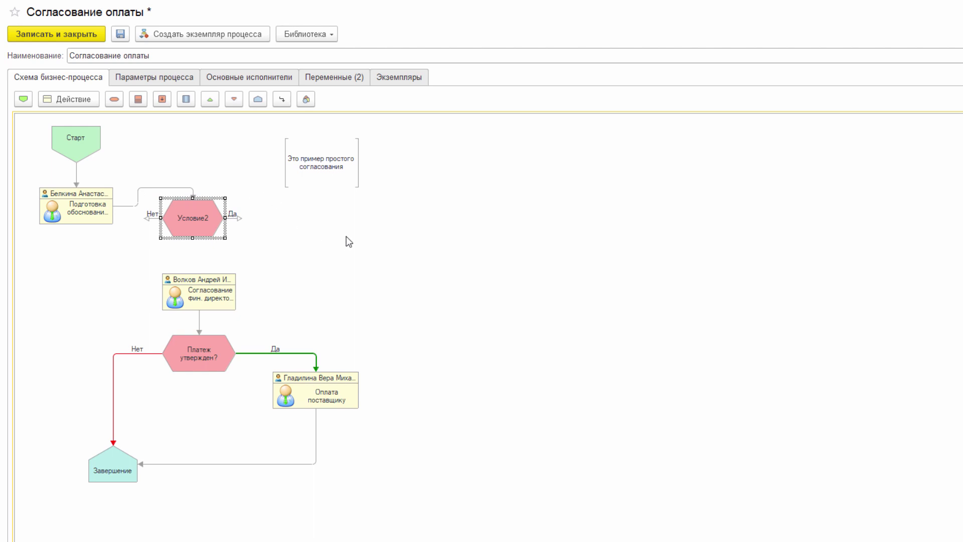
Step: Insert a processing block into the Да branch between the Платеж утвержден? condition and the Оплата поставщику action, with both arrows connected
left_click(65, 103)
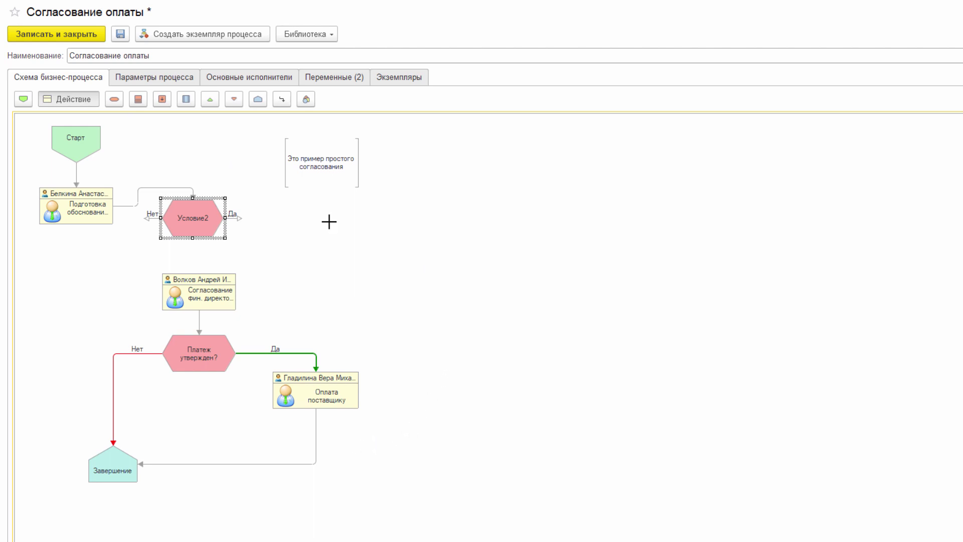
left_click(162, 99)
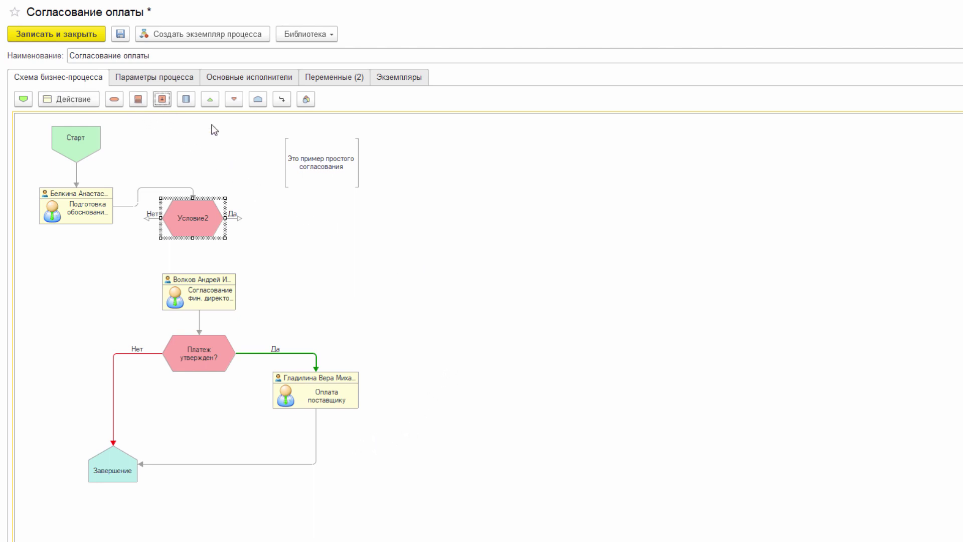
left_click(326, 324)
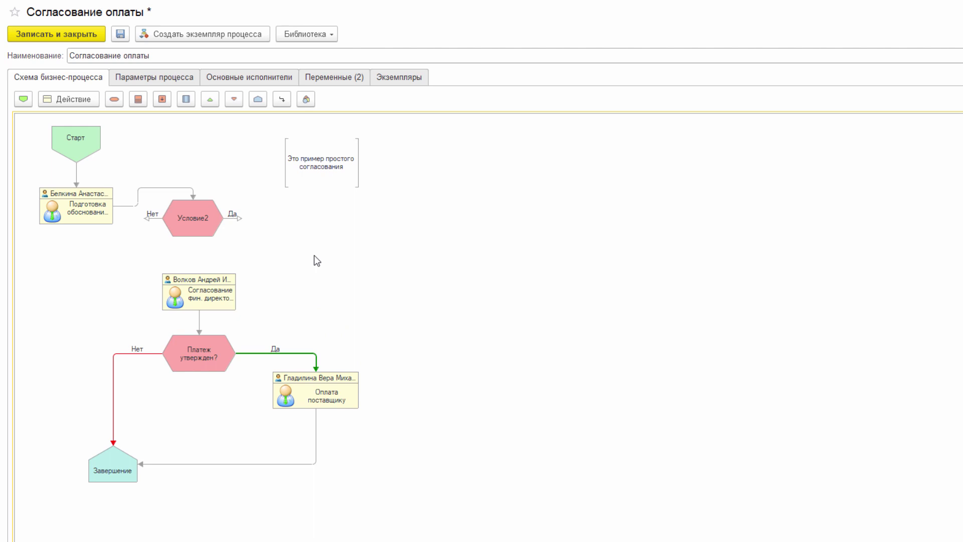
left_click(163, 102)
left_click(352, 338)
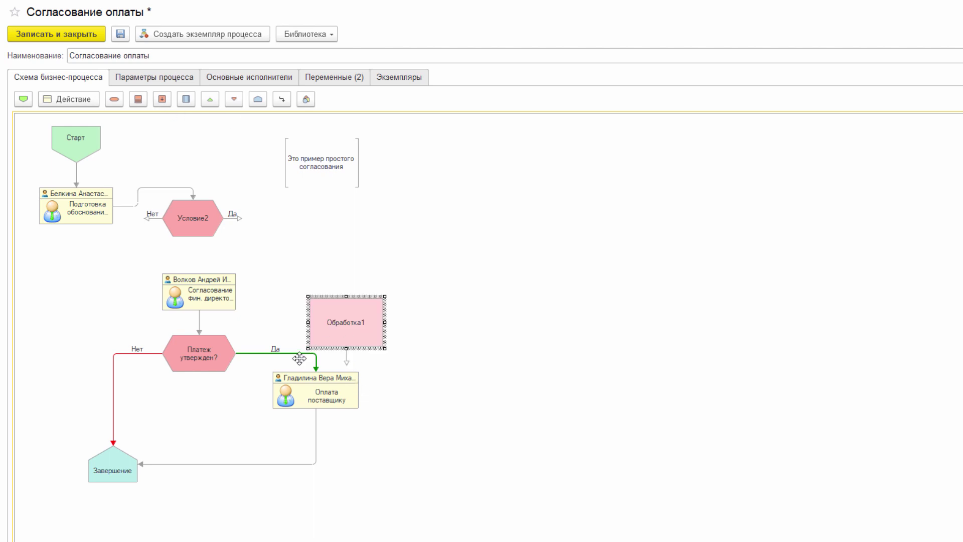
left_click(300, 358)
left_click_drag(316, 366, 325, 324)
left_click(361, 326)
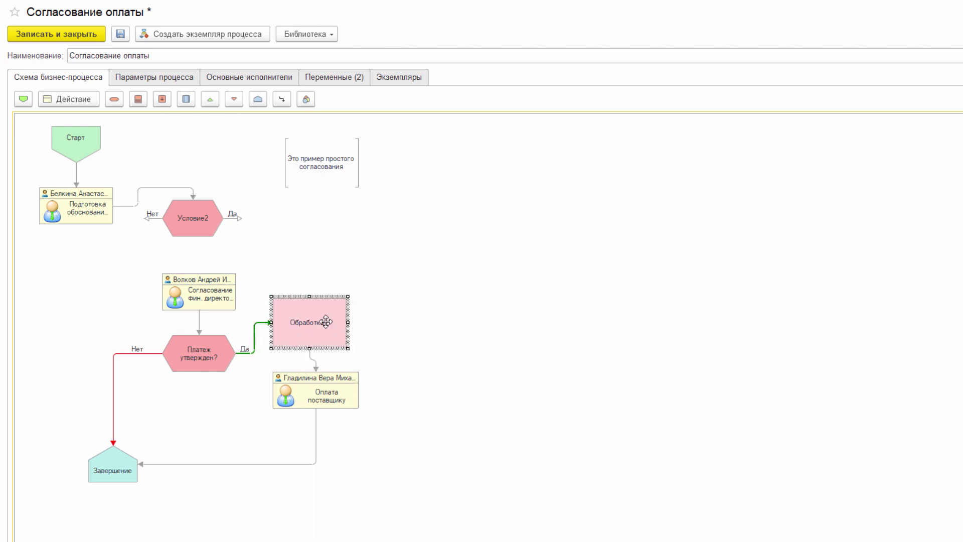
Step: Insert a second processing block into the Нет branch of Платеж утвержден? and connect it to Завершение
left_click(163, 99)
left_click(75, 401)
left_click(113, 441)
left_click_drag(113, 445, 70, 369)
left_click_drag(72, 444, 86, 458)
left_click(95, 404)
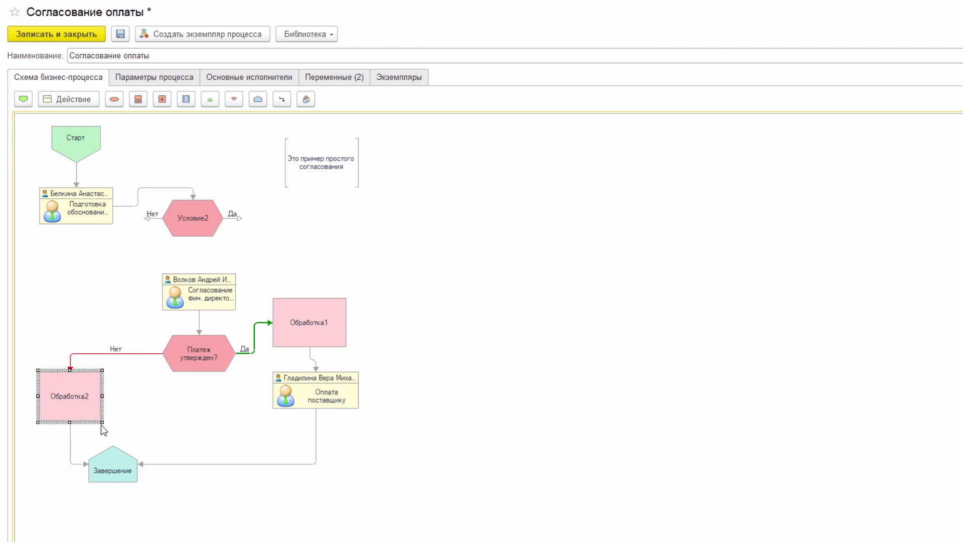
Step: Resize the Обработка2 and Обработка1 blocks to match the neighbouring actions, and shift the Условие2 condition slightly to the right
left_click(101, 425)
left_click(95, 416)
left_click_drag(102, 425, 102, 408)
left_click(289, 334)
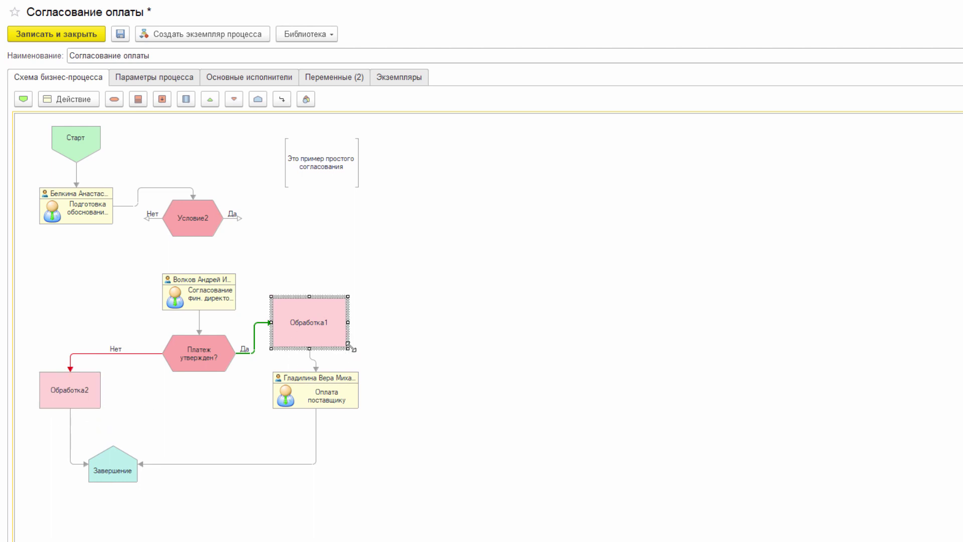
left_click_drag(350, 346, 358, 335)
left_click(217, 224)
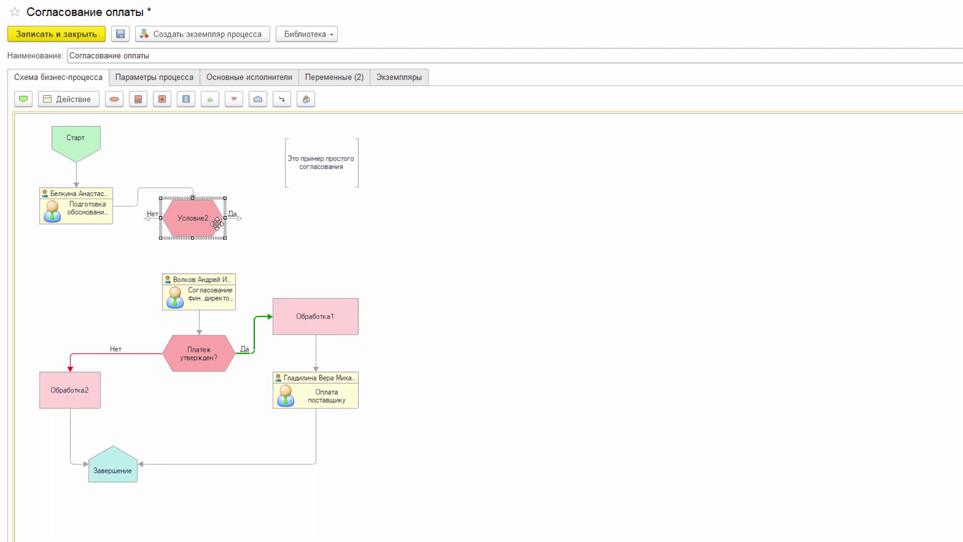
left_click_drag(217, 224, 242, 223)
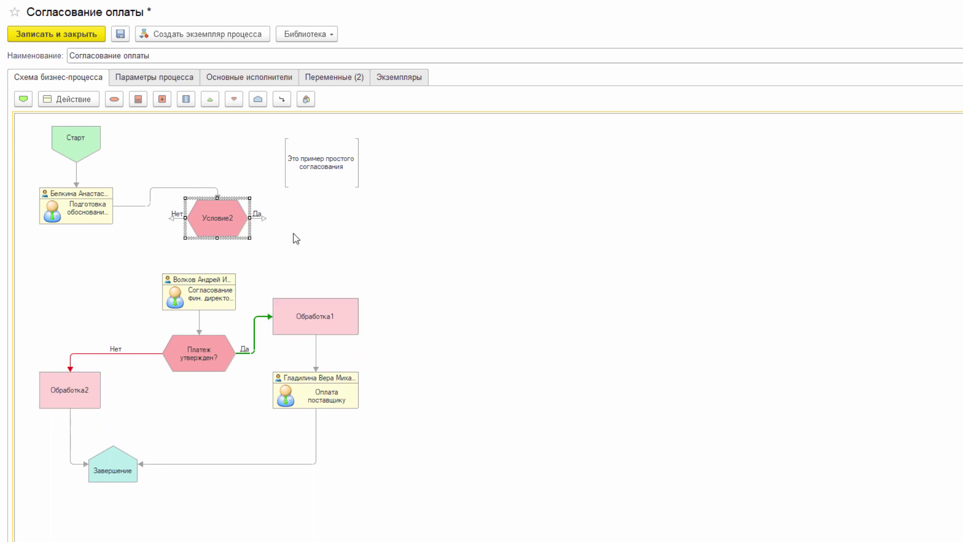
Step: Connect the Да branch of Условие2 to the financial director's approval and its Нет branch to Обработка1, and align the condition above the approval
left_click(170, 217)
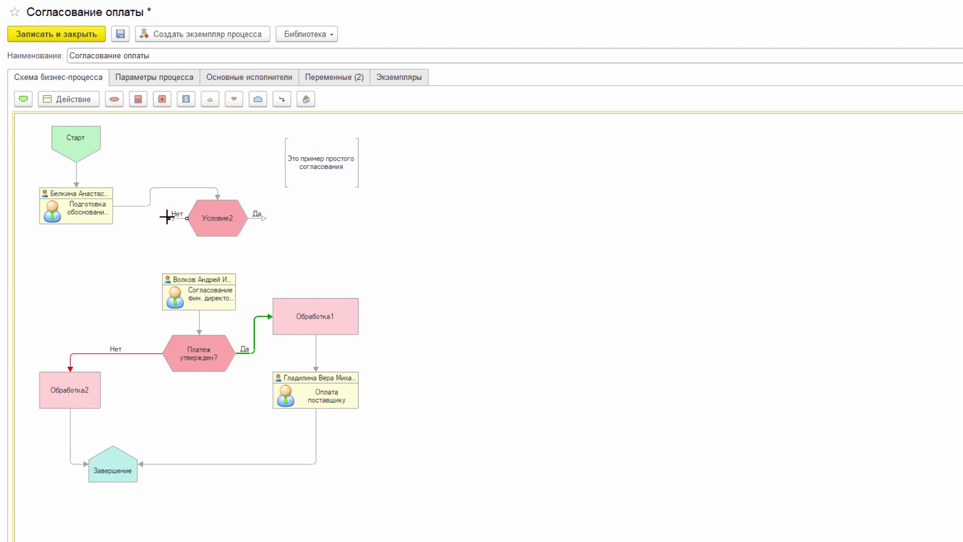
left_click(264, 218)
left_click_drag(267, 218, 199, 274)
left_click_drag(253, 218, 316, 299)
left_click(172, 219)
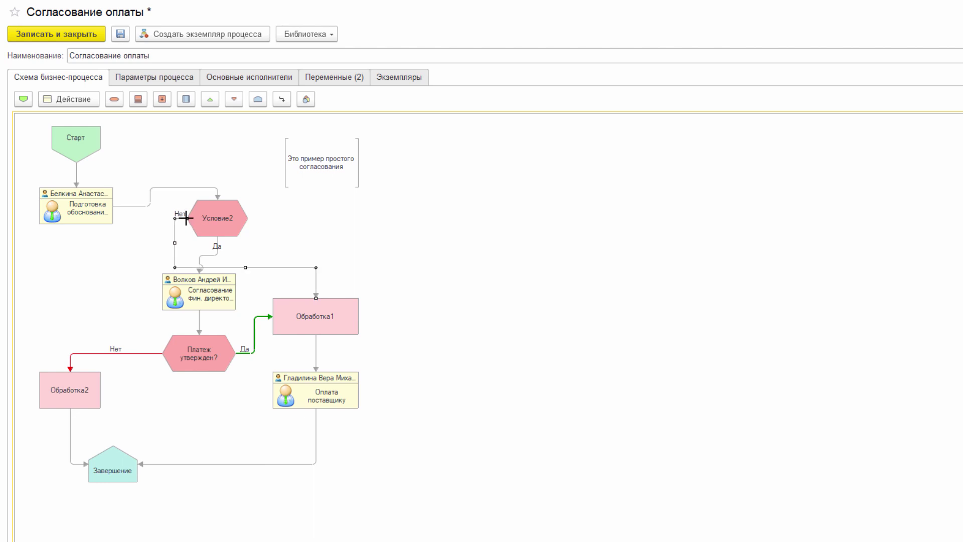
left_click_drag(186, 218, 161, 219)
left_click(204, 218)
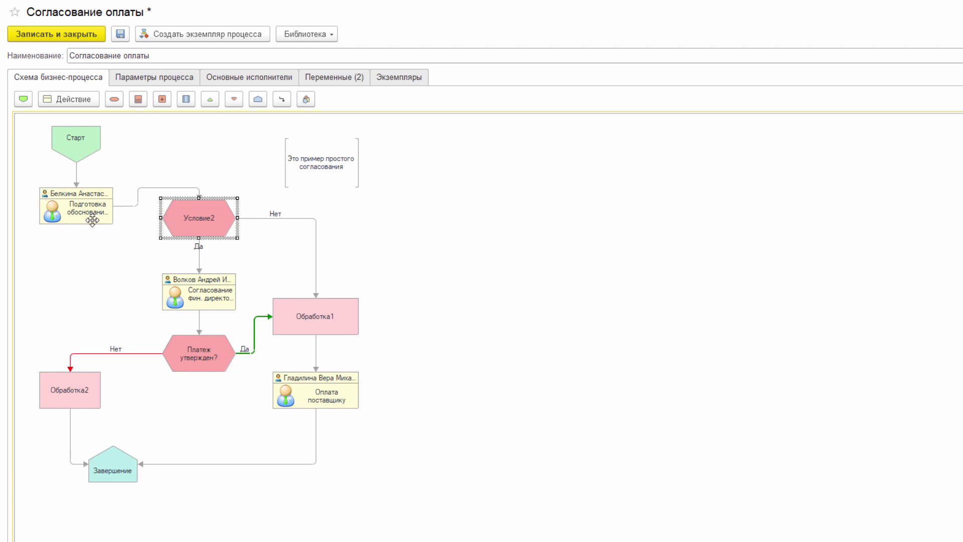
Step: Rearrange the lower blocks: widen and lower Обработка2, lower Обработка1 and Оплата поставщику in one column, and place Завершение below between both branches
left_click(418, 319)
left_click(65, 392)
left_click_drag(65, 391, 101, 400)
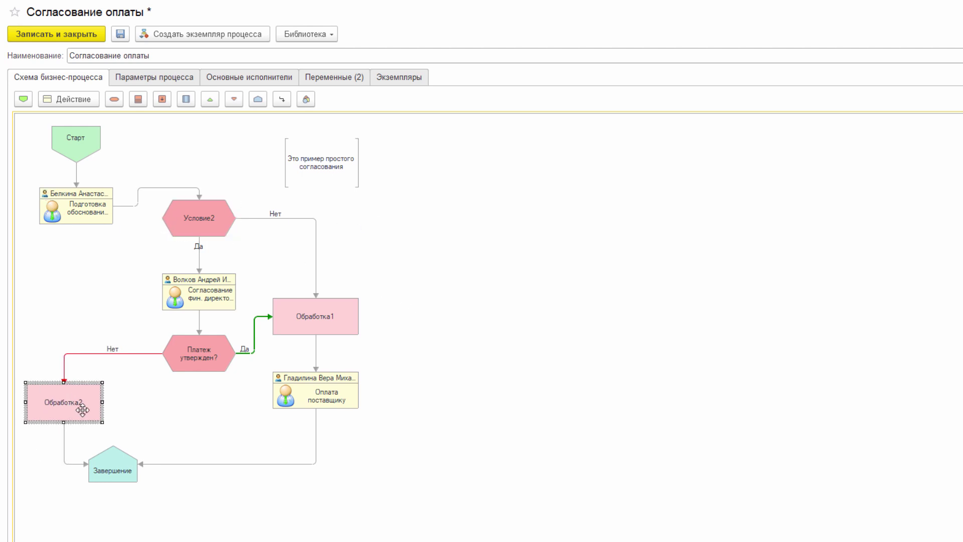
left_click(313, 401)
left_click_drag(314, 410, 314, 435)
left_click(320, 329)
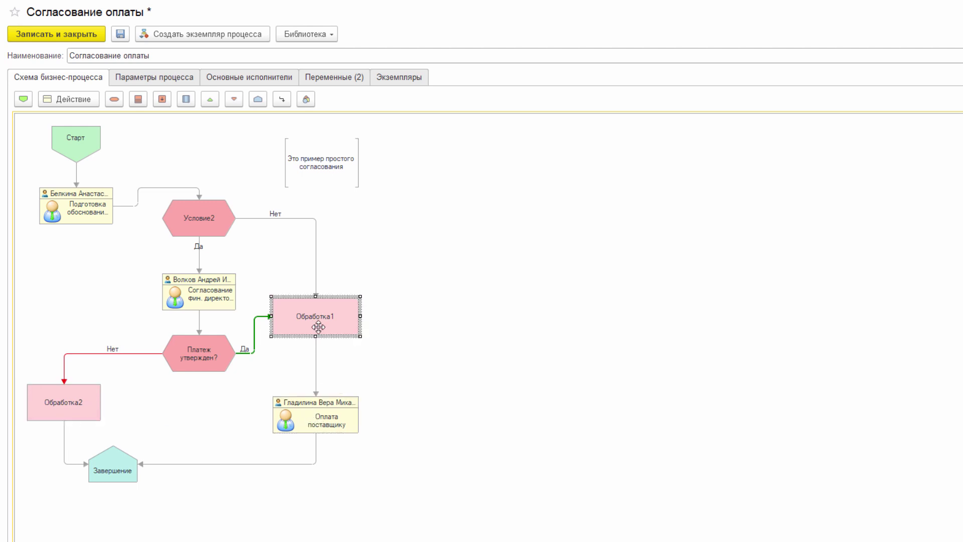
left_click_drag(320, 328, 308, 367)
left_click(300, 413)
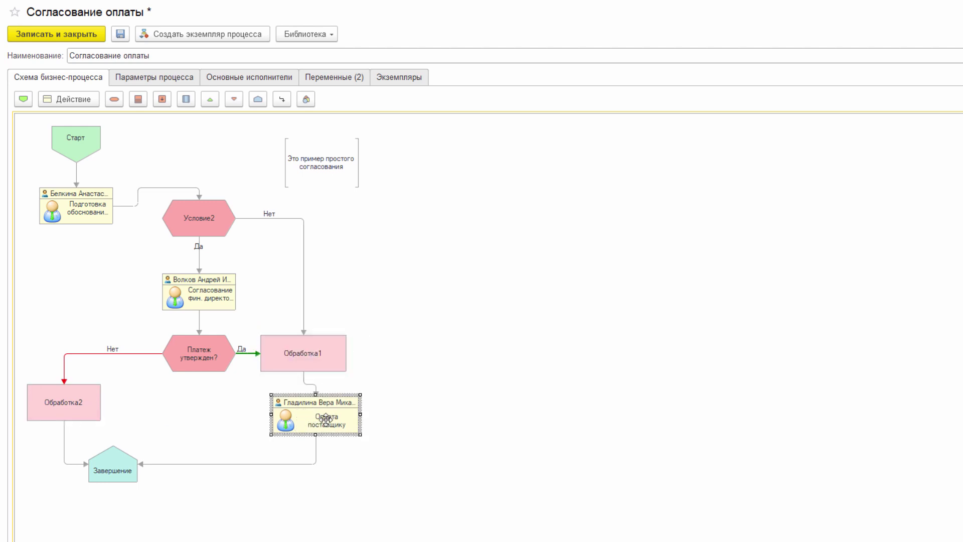
left_click_drag(300, 426, 301, 463)
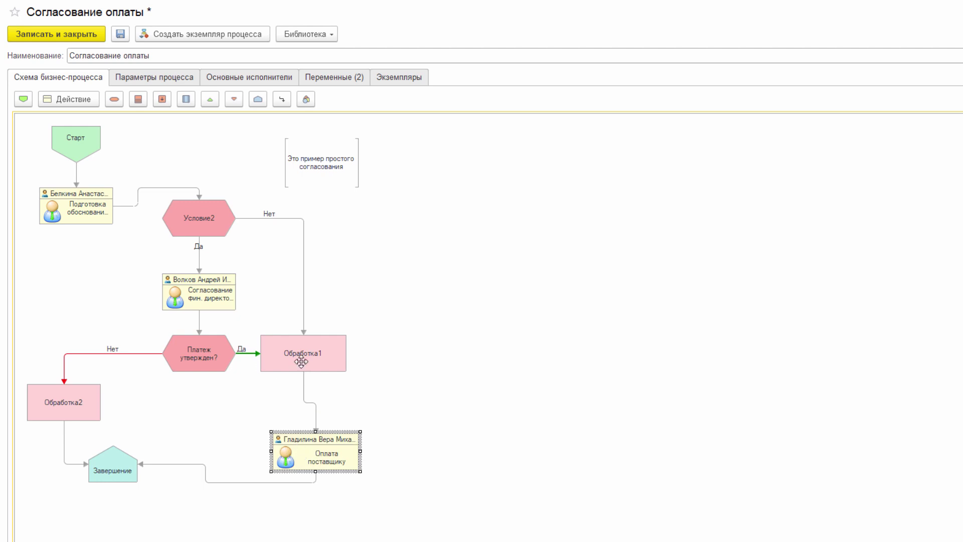
left_click_drag(303, 359, 313, 381)
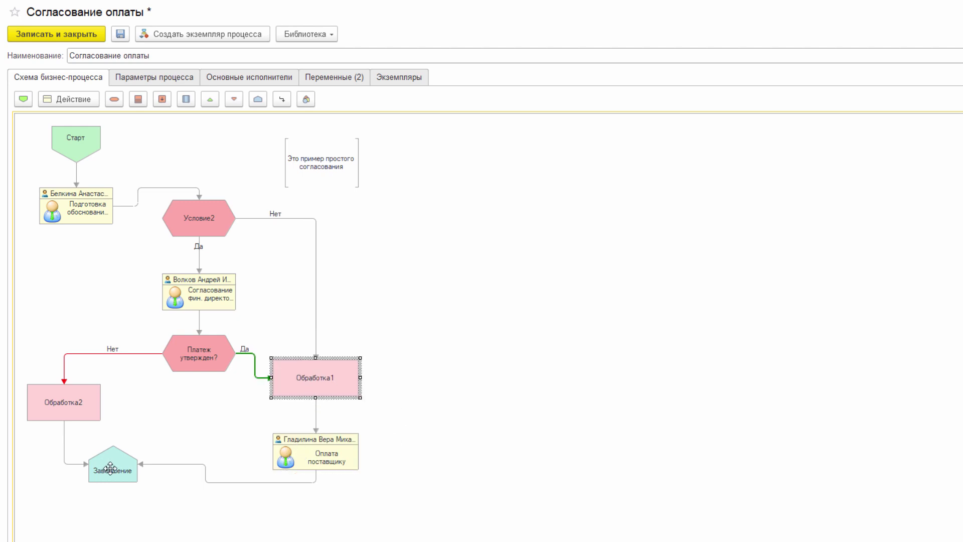
left_click_drag(107, 469, 160, 505)
left_click(454, 394)
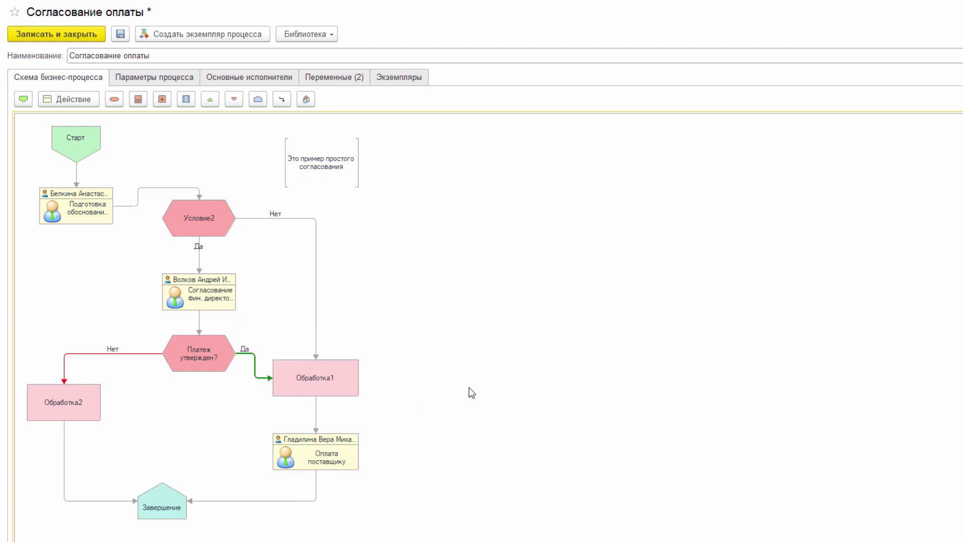
Step: Shift Обработка1 and Оплата поставщику together slightly to the right, and delete the comment Это пример простого согласования
left_click_drag(411, 525, 324, 360)
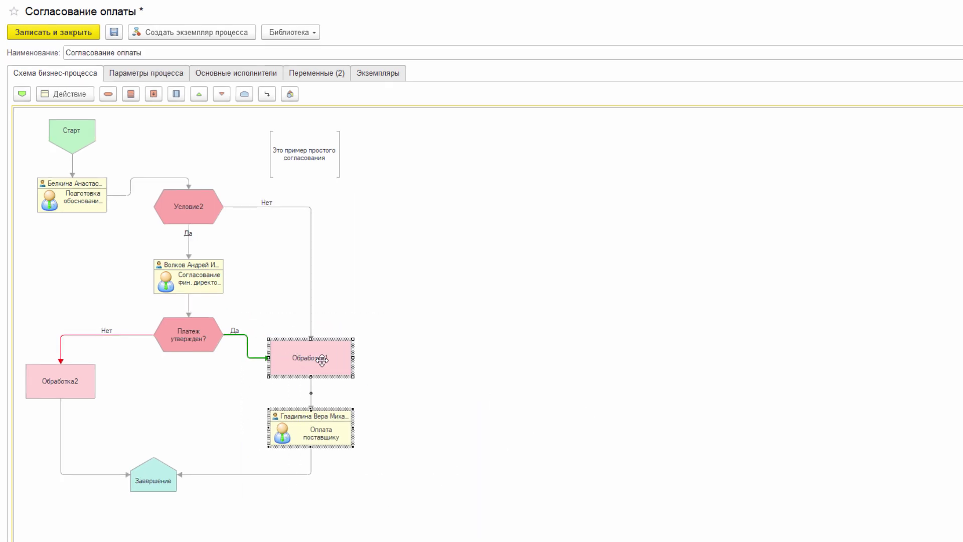
left_click(319, 155)
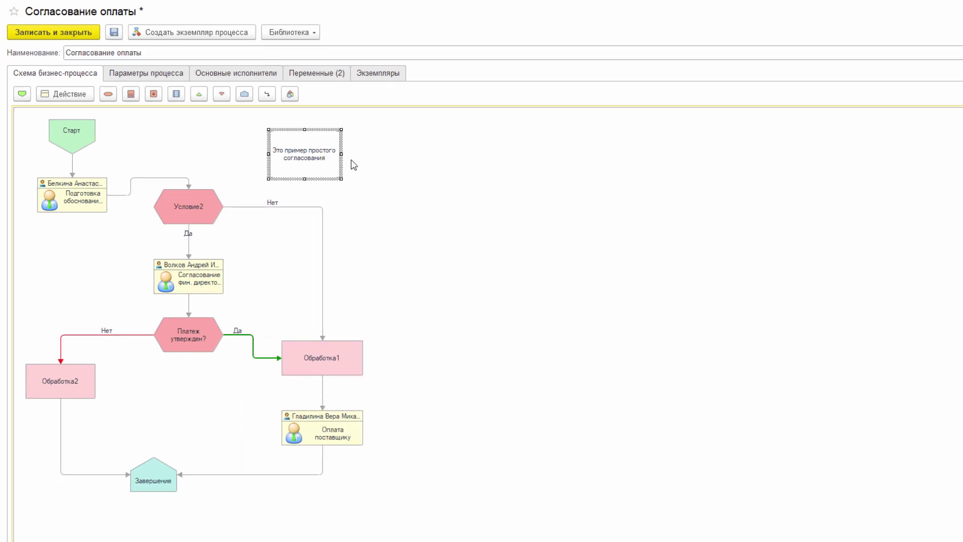
key("Delete")
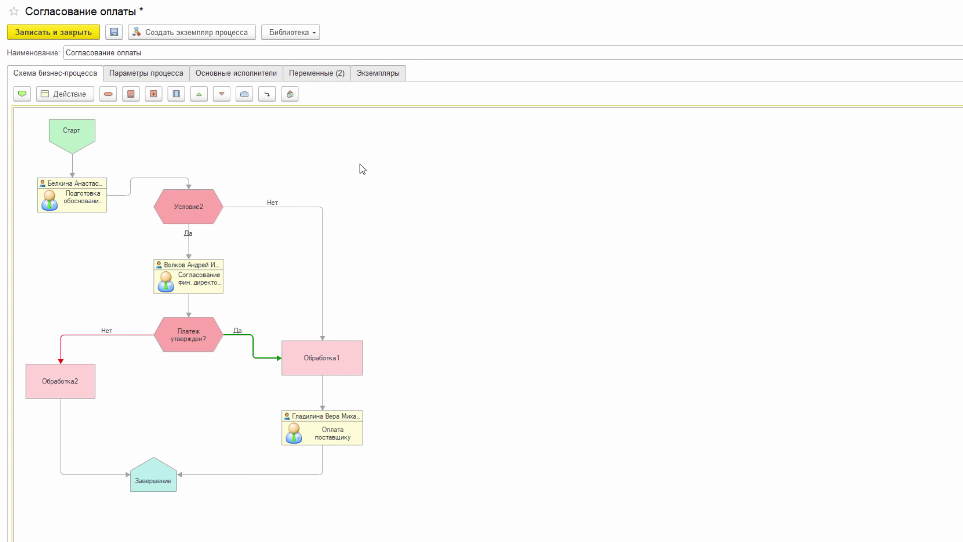
Step: Set the color of the Нет line from Условие2 to Красный (Red) and save the line settings
left_click(322, 236)
double_click(323, 235)
left_click(711, 378)
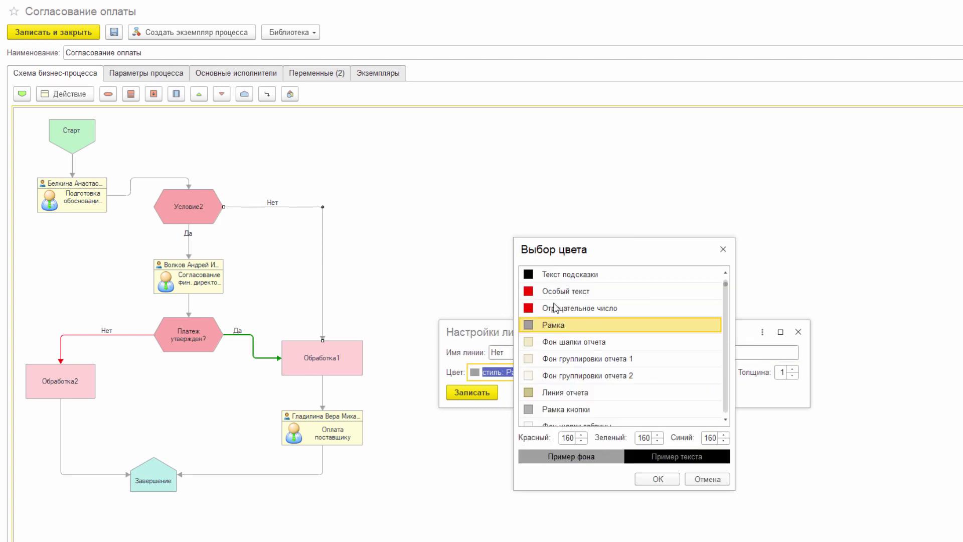
left_click(555, 307)
type("крас")
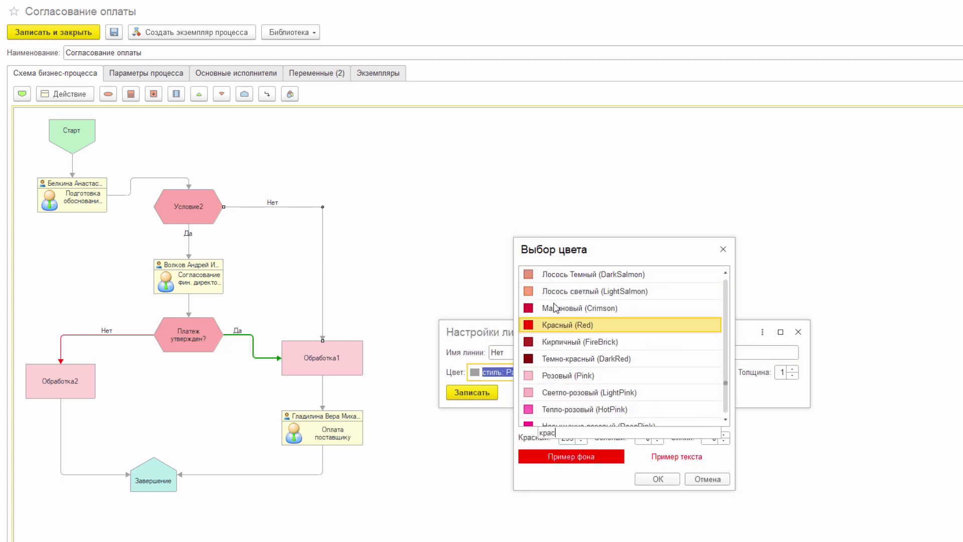
double_click(580, 325)
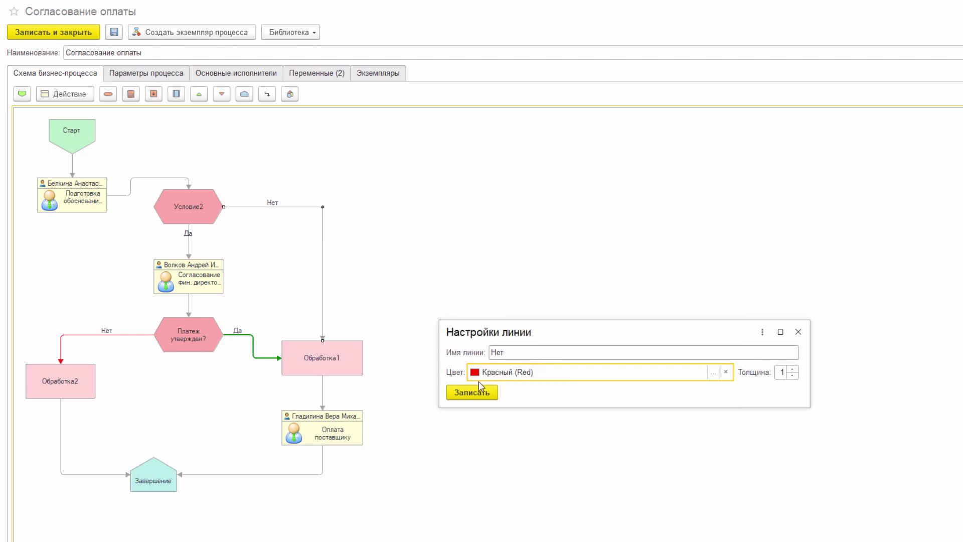
left_click(472, 393)
Step: Color the Да line from Условие2 green, and set the thickness of its Нет line to 2
double_click(189, 245)
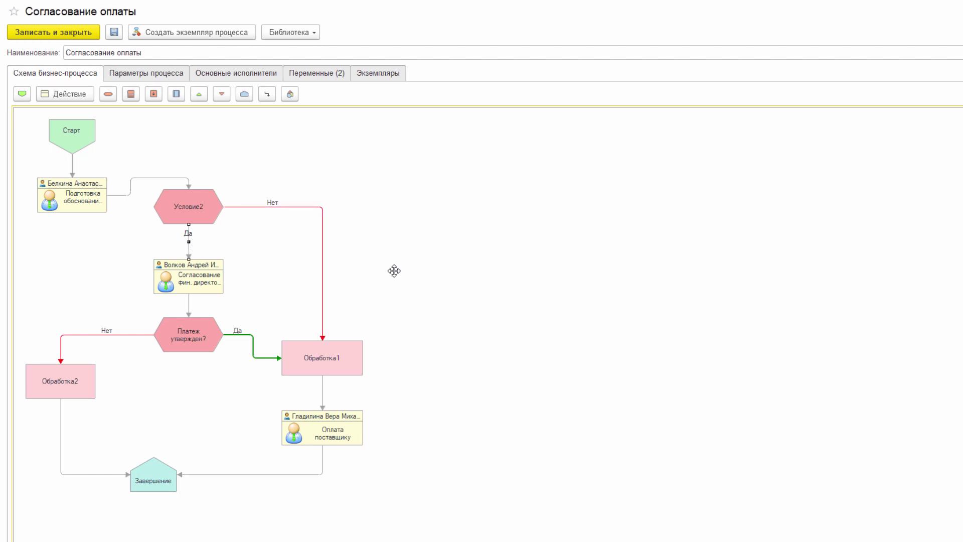
double_click(554, 371)
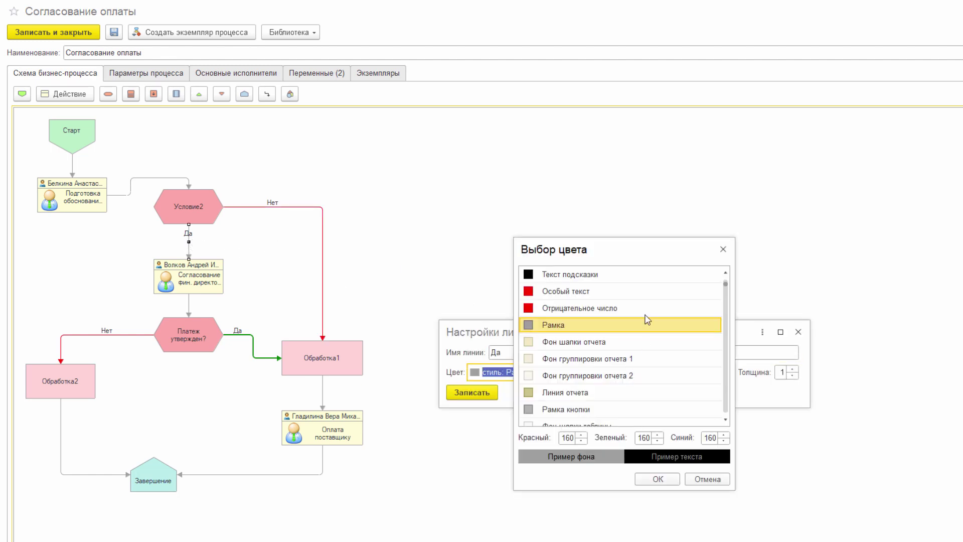
left_click(618, 308)
type("зеле")
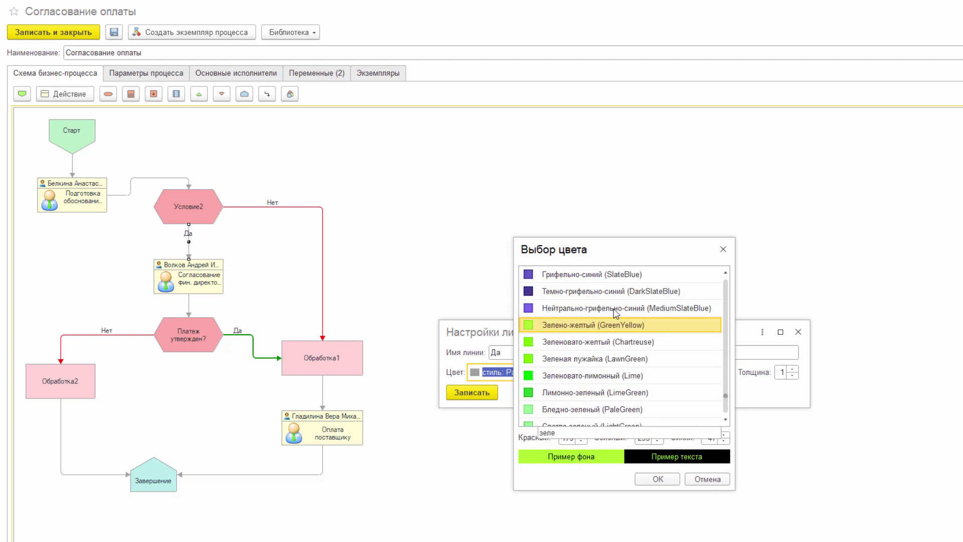
scroll(616, 314, "down", 3)
double_click(593, 370)
left_click(474, 393)
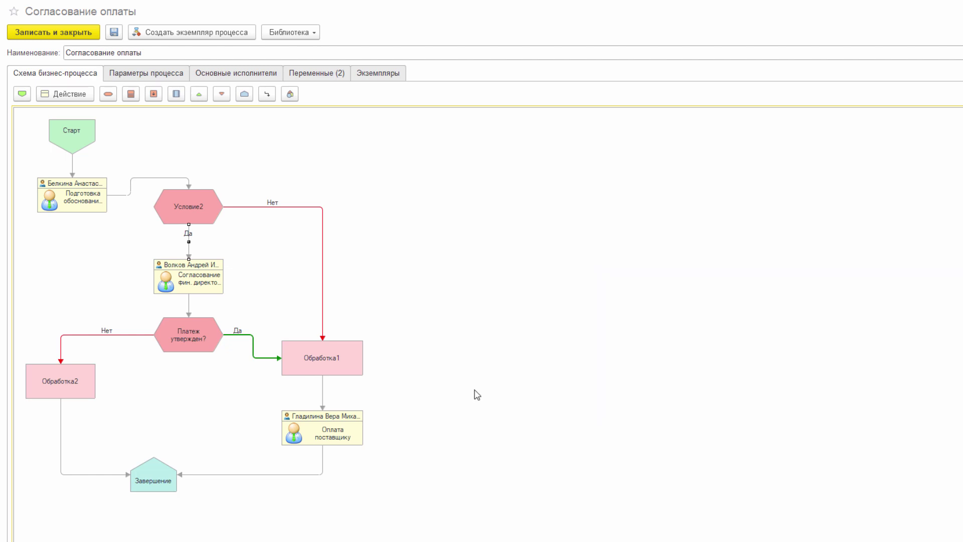
double_click(323, 271)
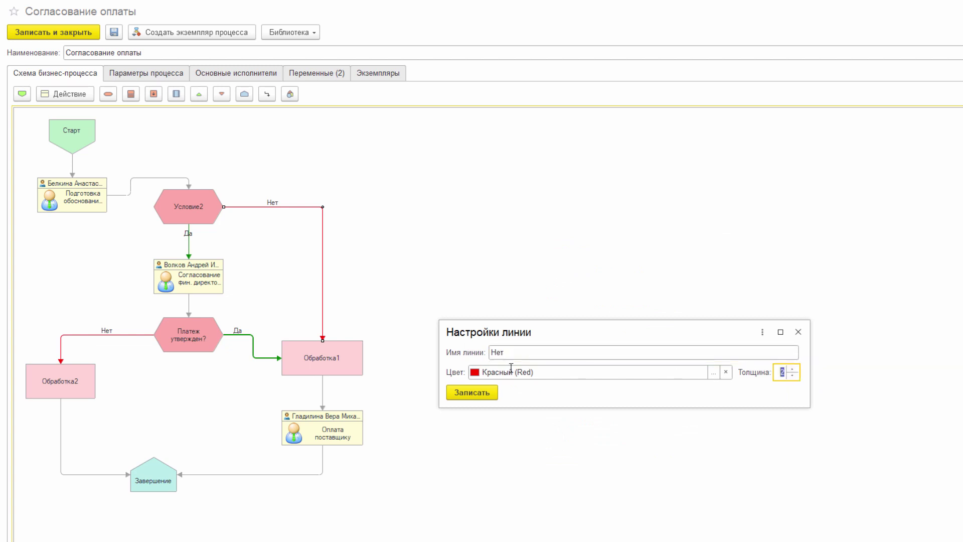
left_click(472, 392)
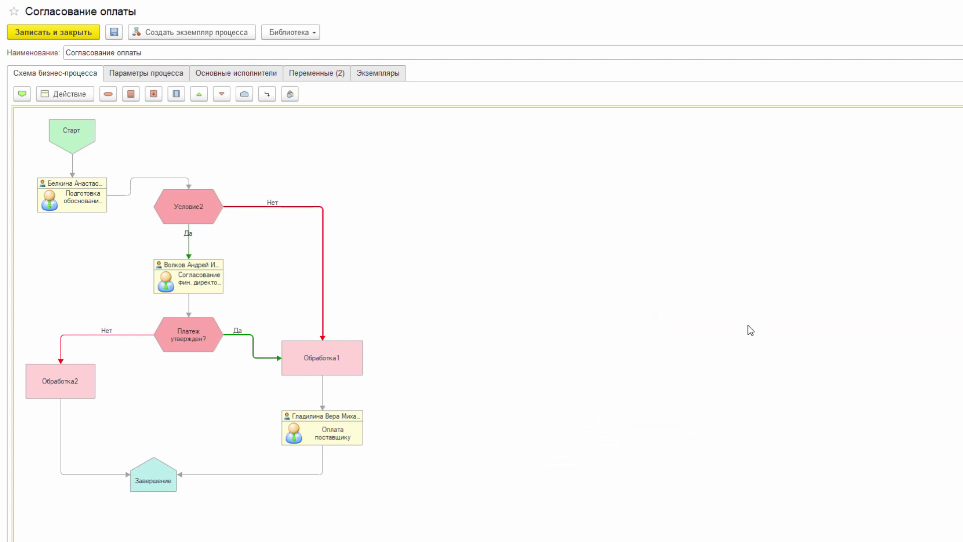
Step: Rename the Условие2 condition as "Сумма счета больше 100 тыс.?" and set its condition type to Проверка значений переменных
double_click(198, 202)
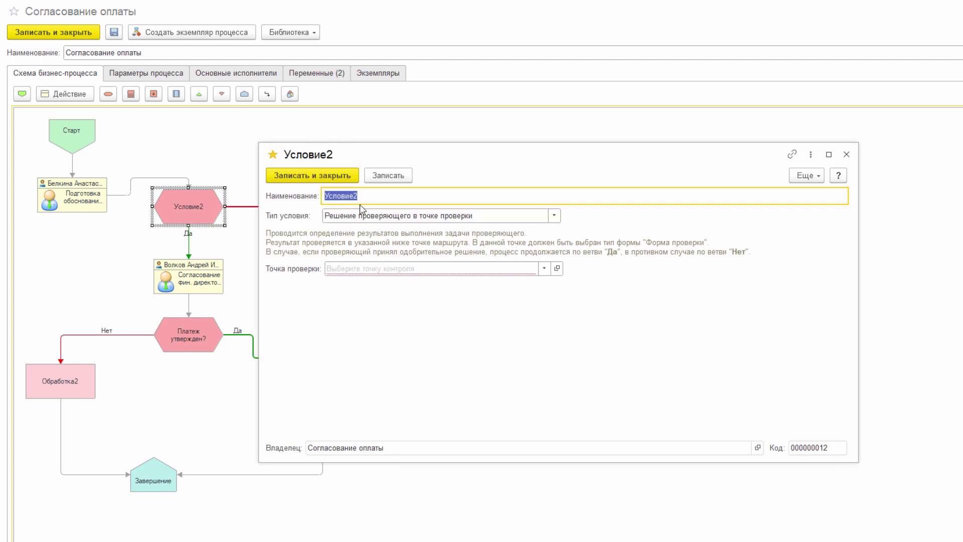
left_click(378, 197)
key("ctrl+a")
type("Сум")
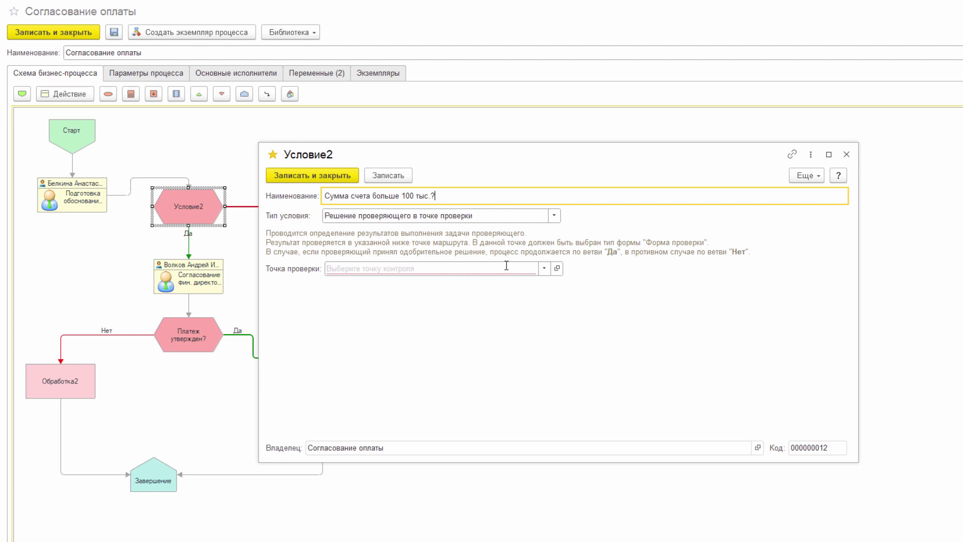
left_click(553, 216)
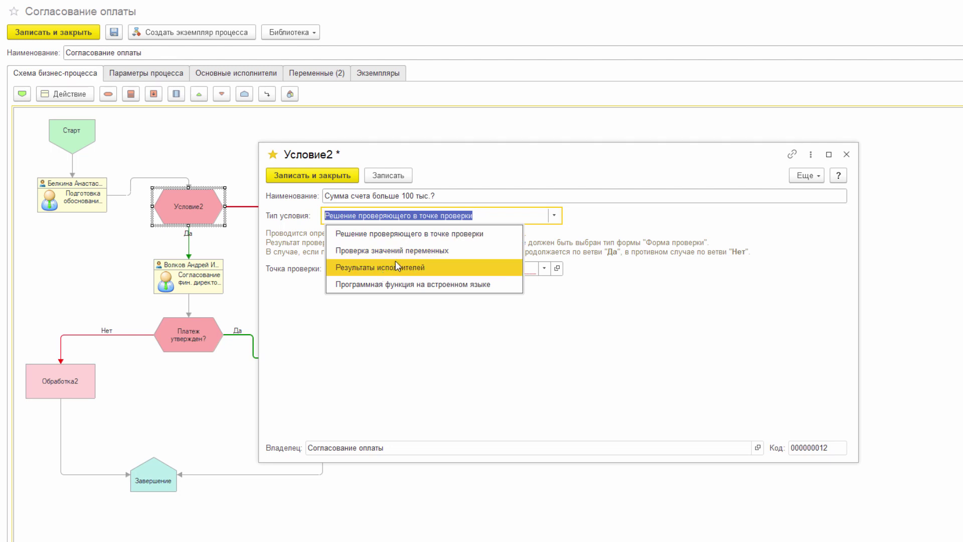
left_click(404, 251)
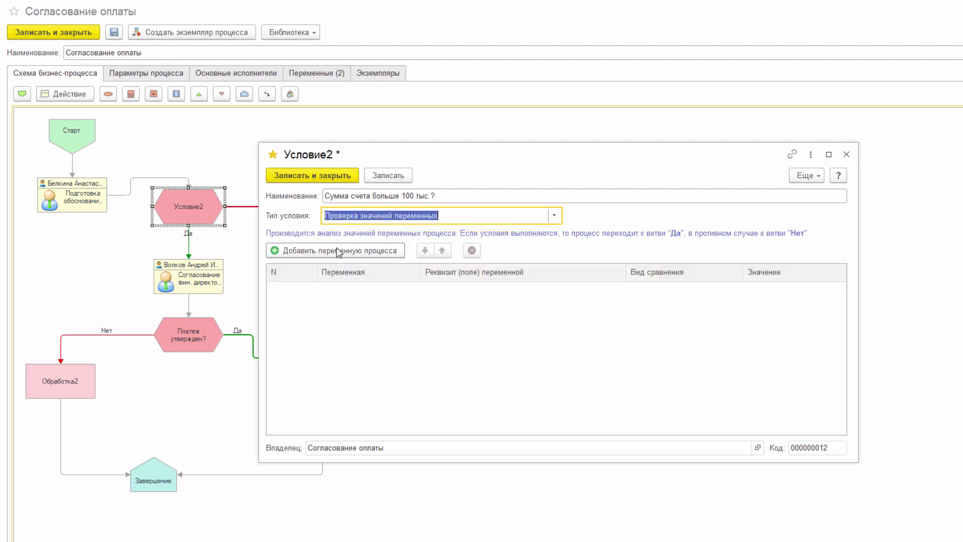
Step: Add the process variable Заказ поставщику to the condition's check, with СуммаДокумента as the variable's field
left_click(391, 256)
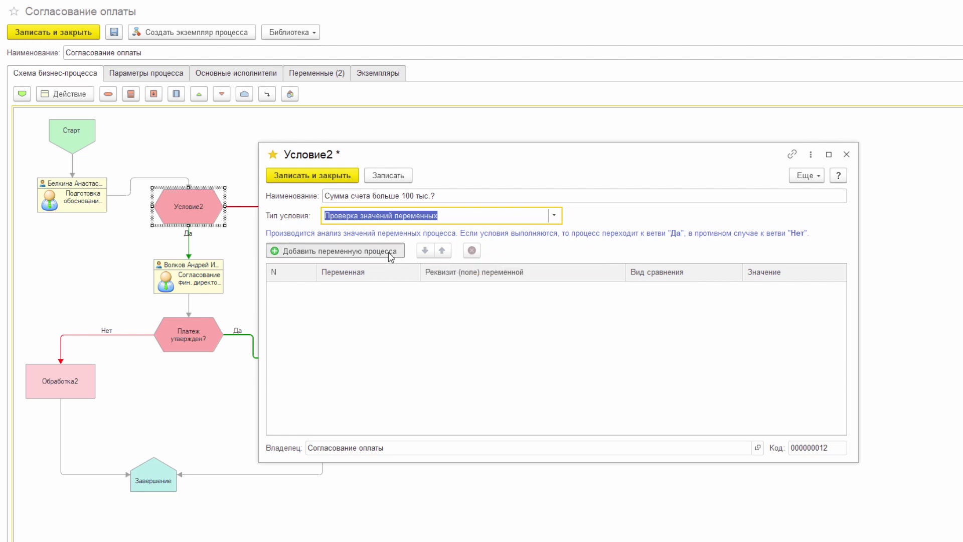
left_click(383, 332)
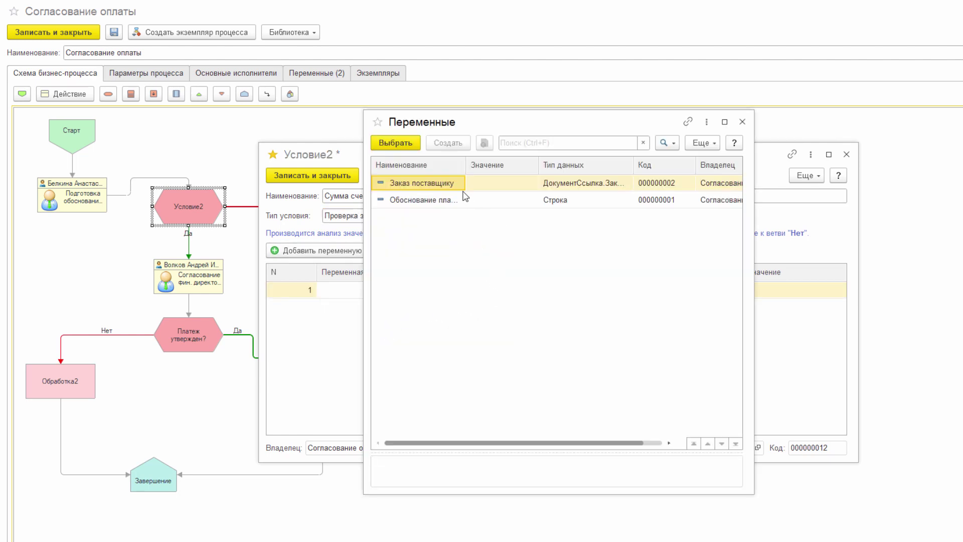
double_click(422, 183)
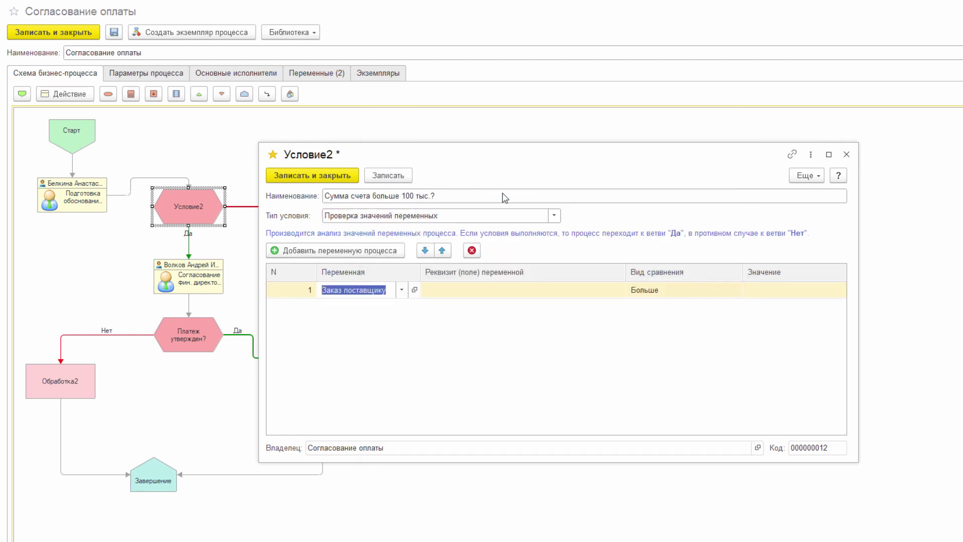
left_click(448, 342)
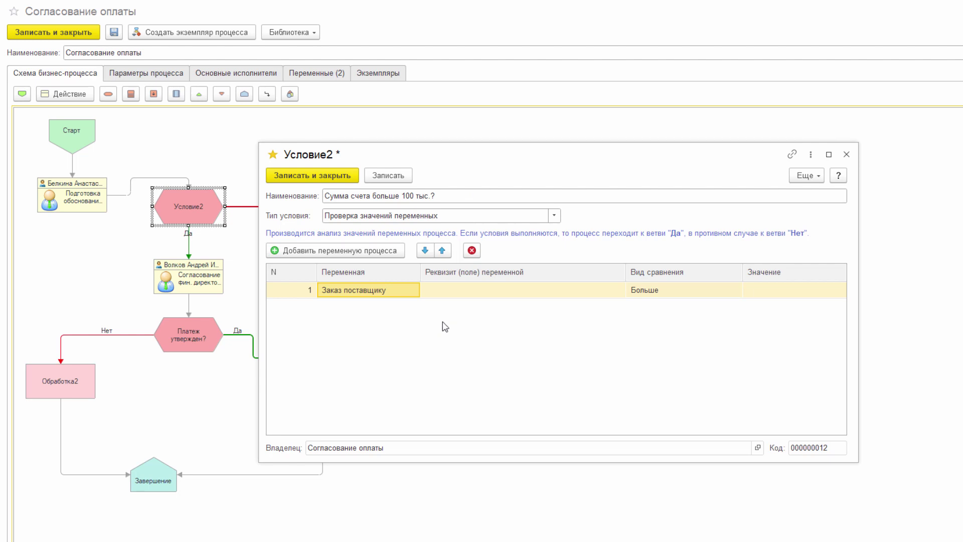
left_click(461, 292)
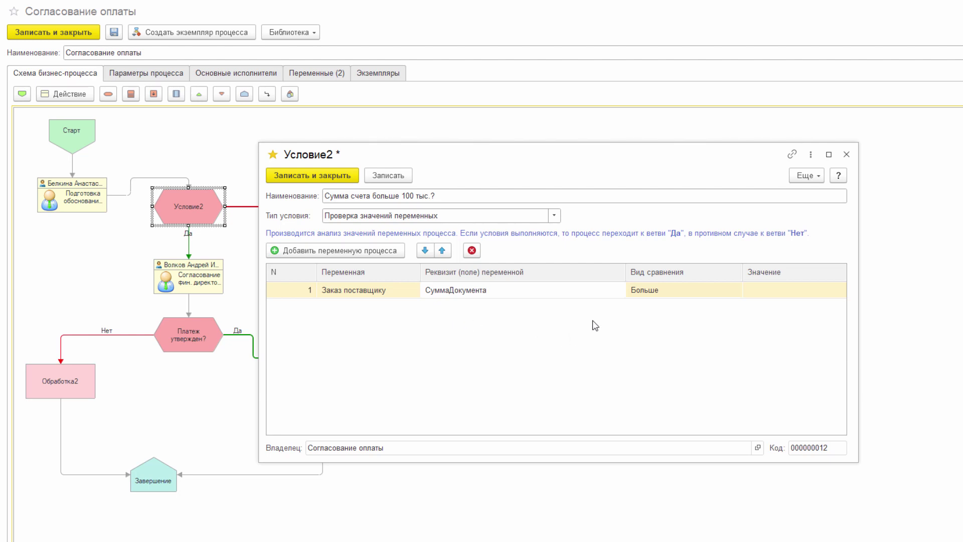
key("Return")
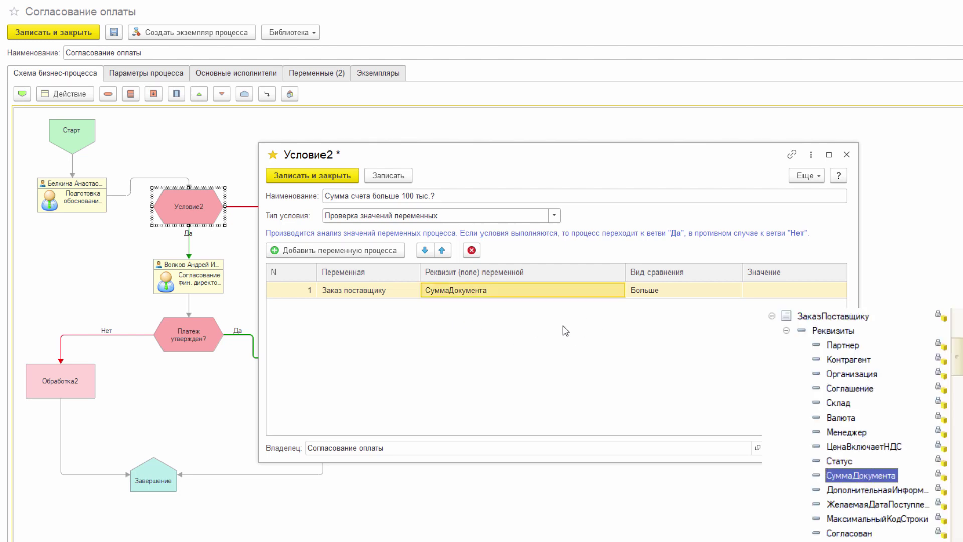
Step: Choose the Число data type for the comparison value and set it to 100 000
left_click(796, 295)
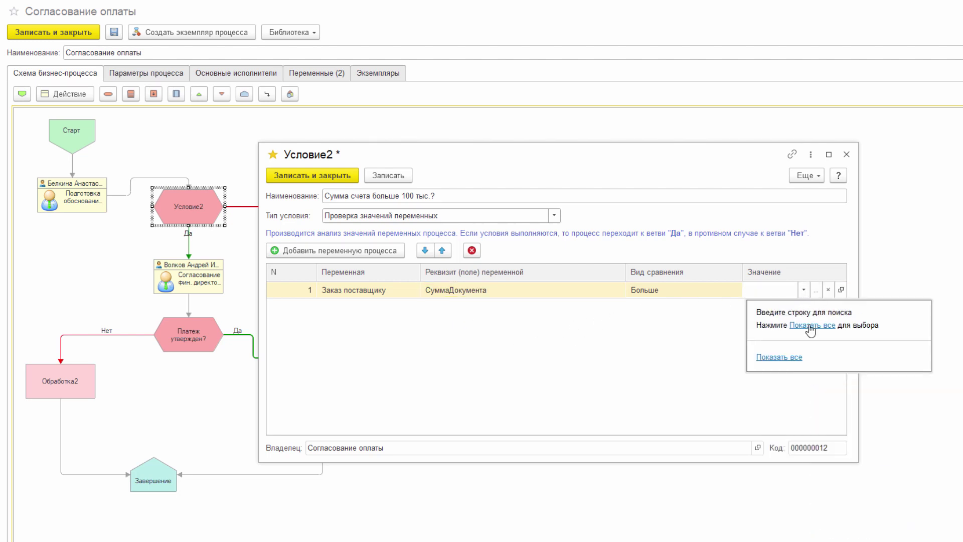
left_click(808, 327)
scroll(586, 276, "up", 2)
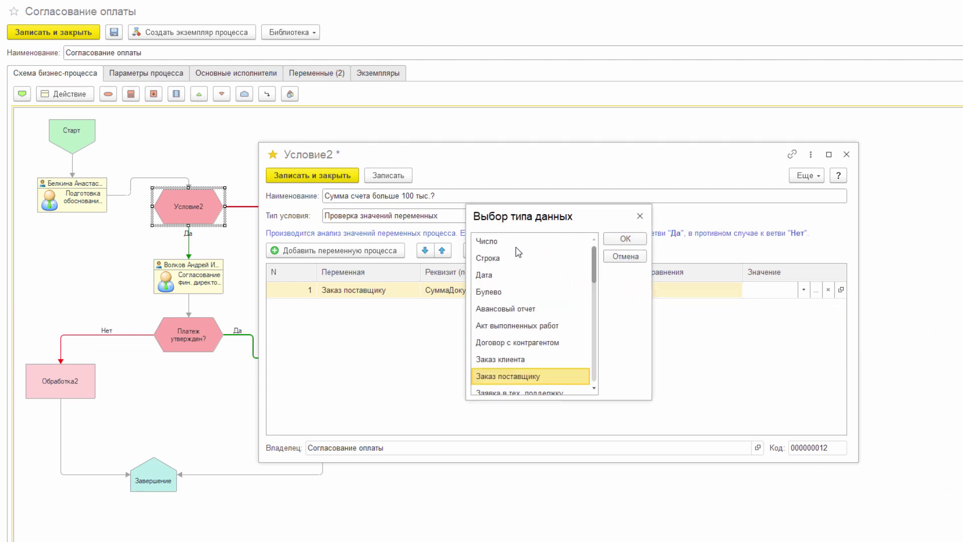
double_click(502, 241)
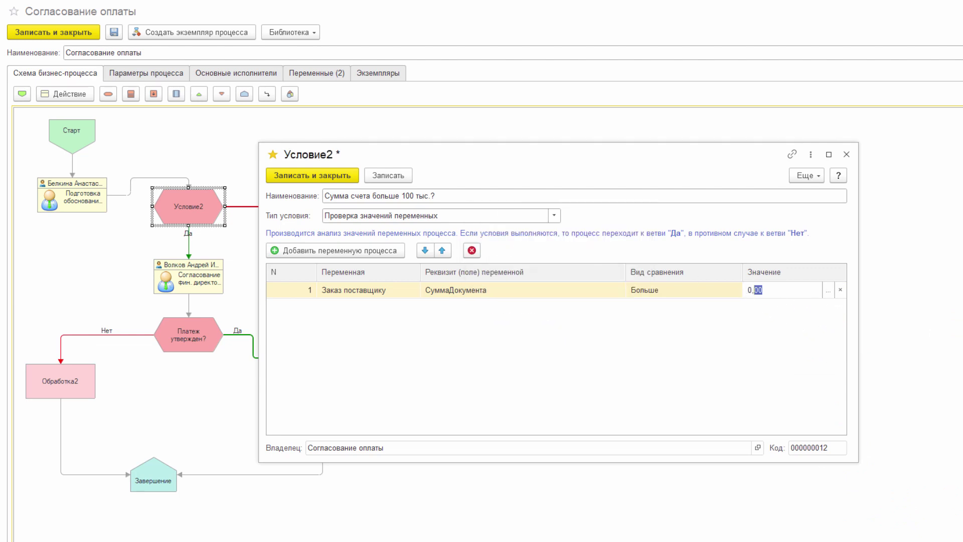
type("100 000")
key("Return")
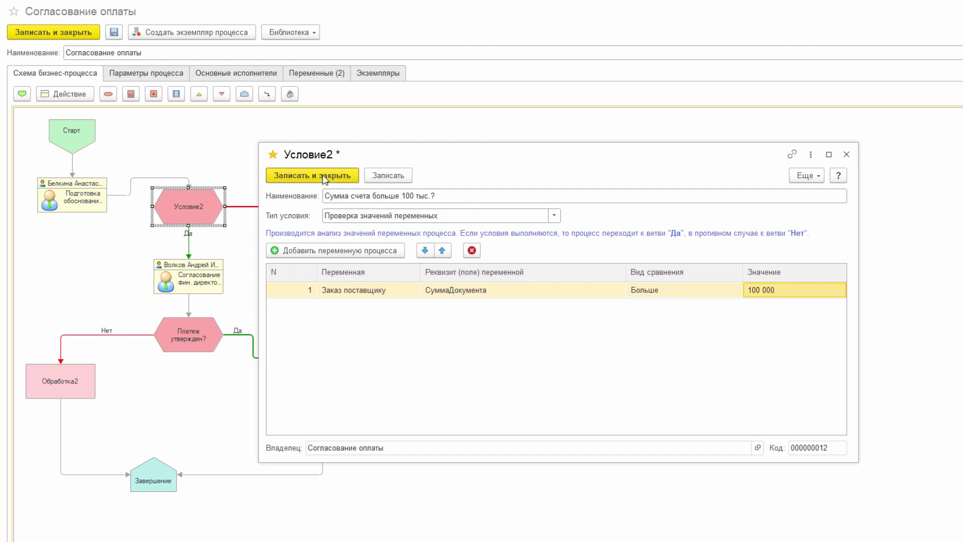
Step: Save and close the invoice amount condition
left_click(324, 179)
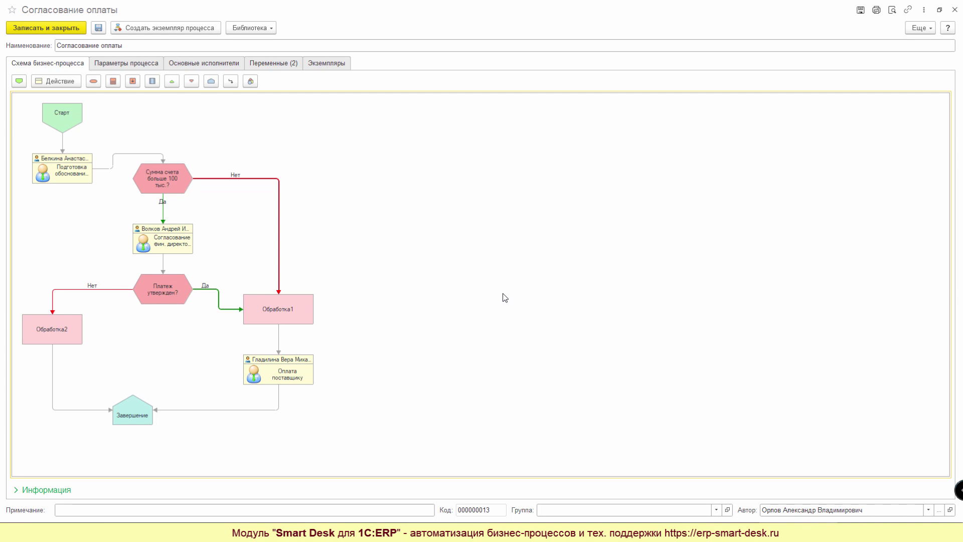
Step: Create a new form setting named "Согласование заявки" from the form setting list of the process parameters
left_click(106, 64)
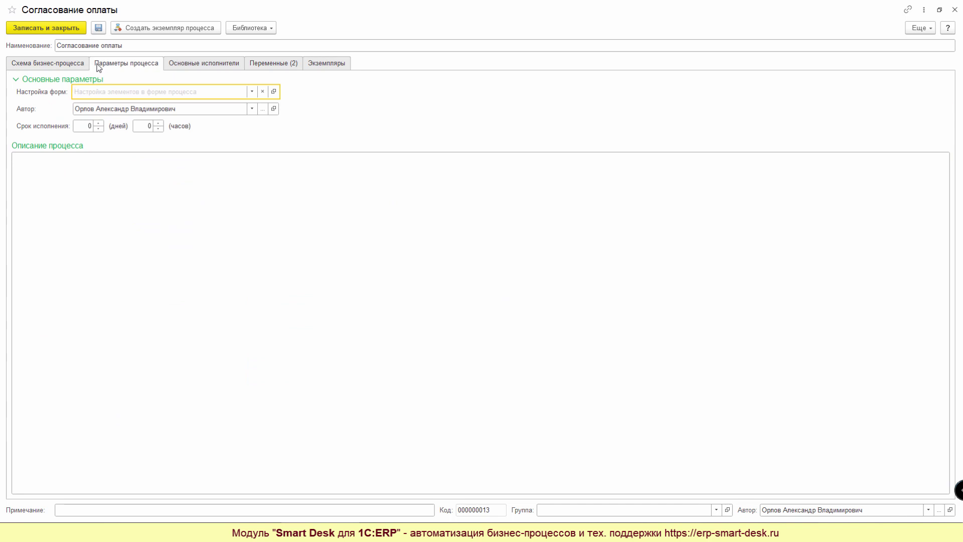
left_click(252, 93)
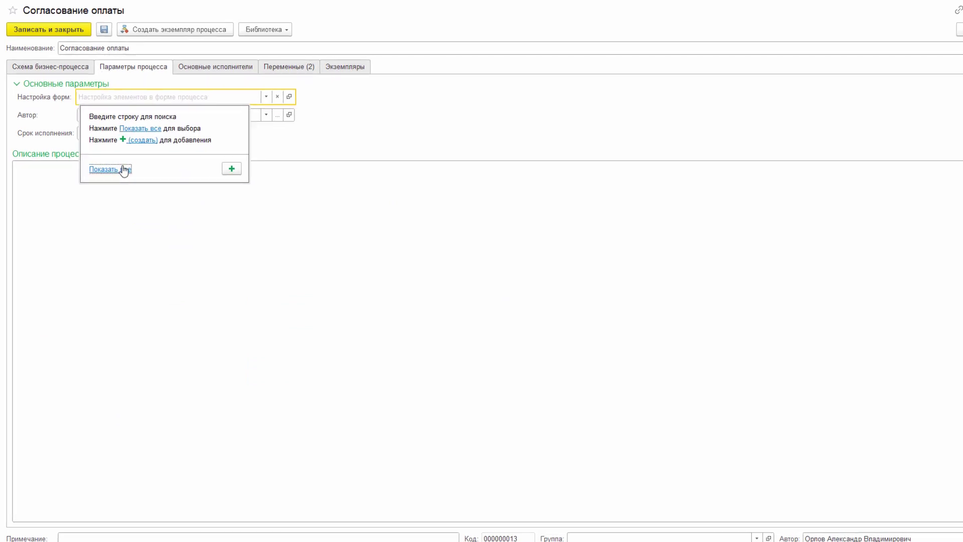
left_click(121, 161)
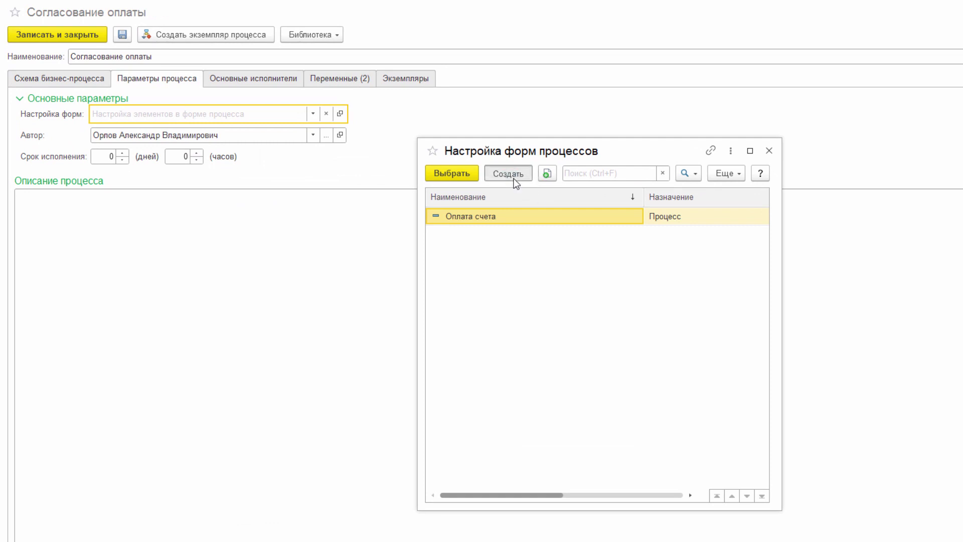
left_click(514, 180)
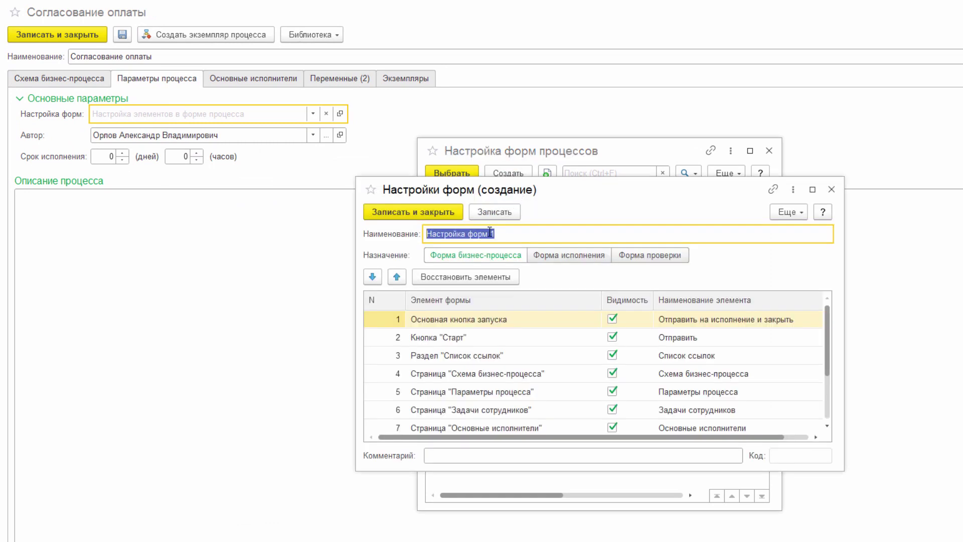
type("Соглас")
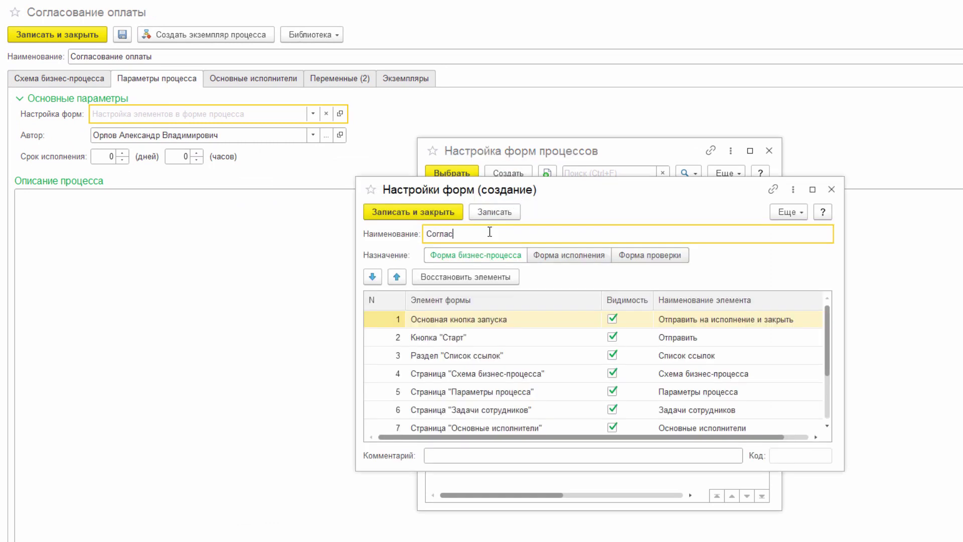
type("ование заявки")
Step: Rename the form's main launch button as "Отправить заявку и закрыть" and the Старт button as "Отправить заявку"
double_click(694, 323)
left_click(694, 323)
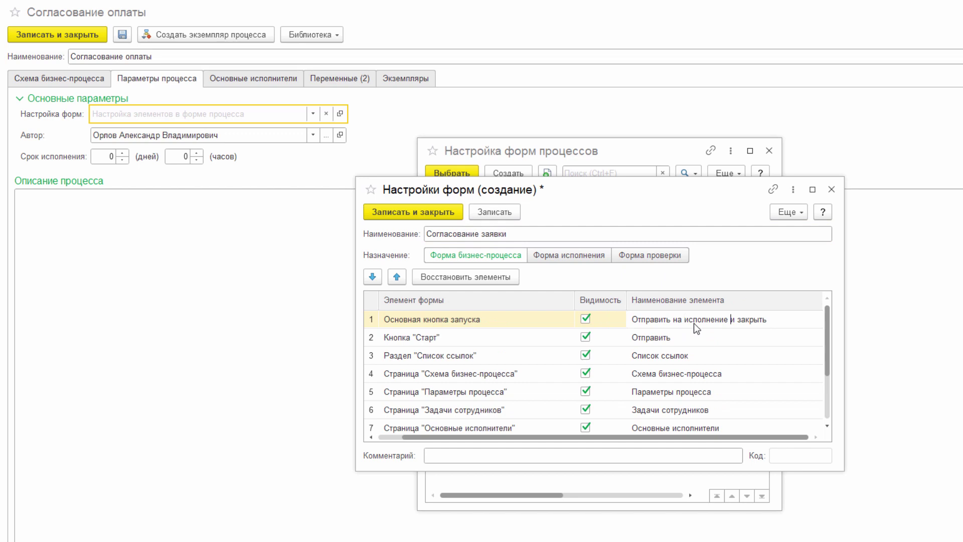
key("ctrl+shift+Left")
key("Delete")
type("заявку")
key("Return")
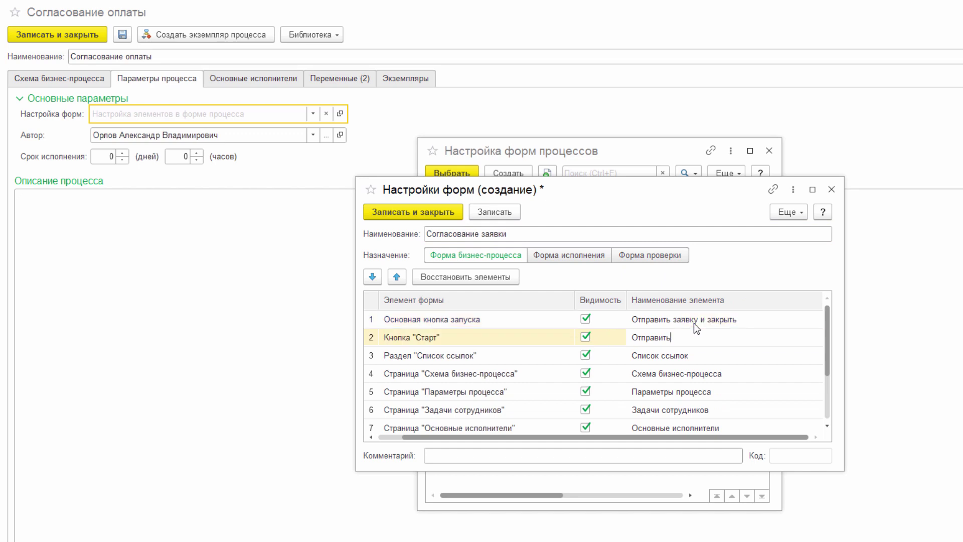
type("заявку")
key("Return")
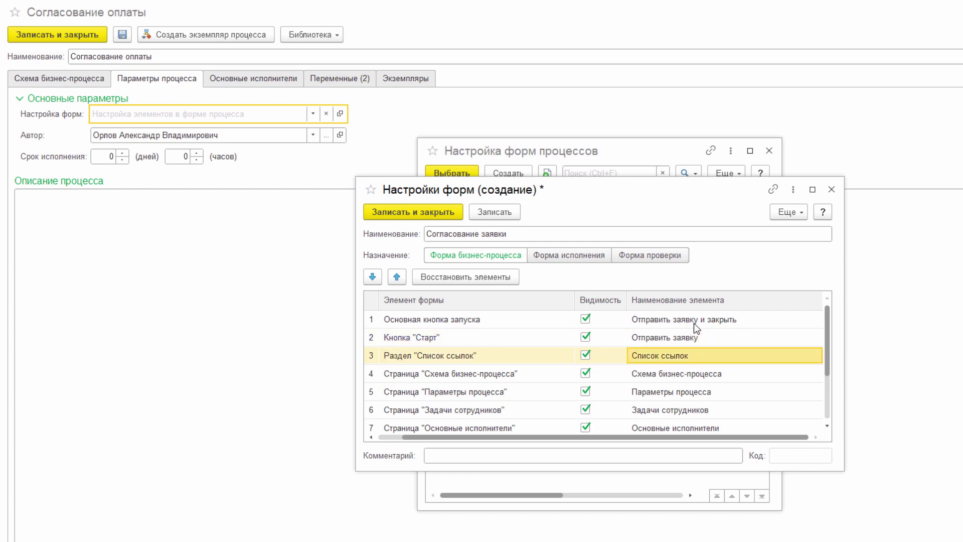
Step: Rename the process scheme page as "Схема согласования" and the process parameters page as "Параметры согласования", saving the form setting
key("Return")
key("Return")
key("ctrl+shift+Left")
key("ctrl+shift+Left")
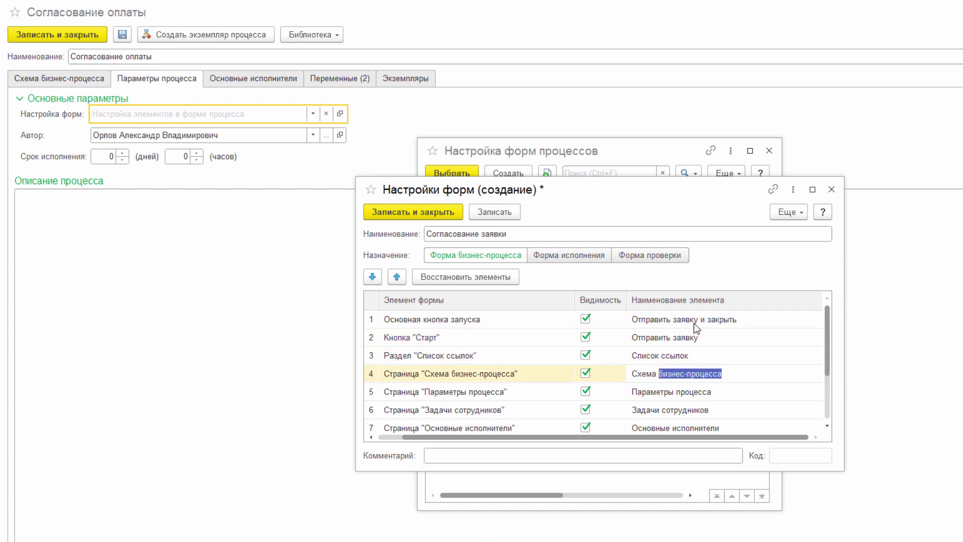
type("согласования")
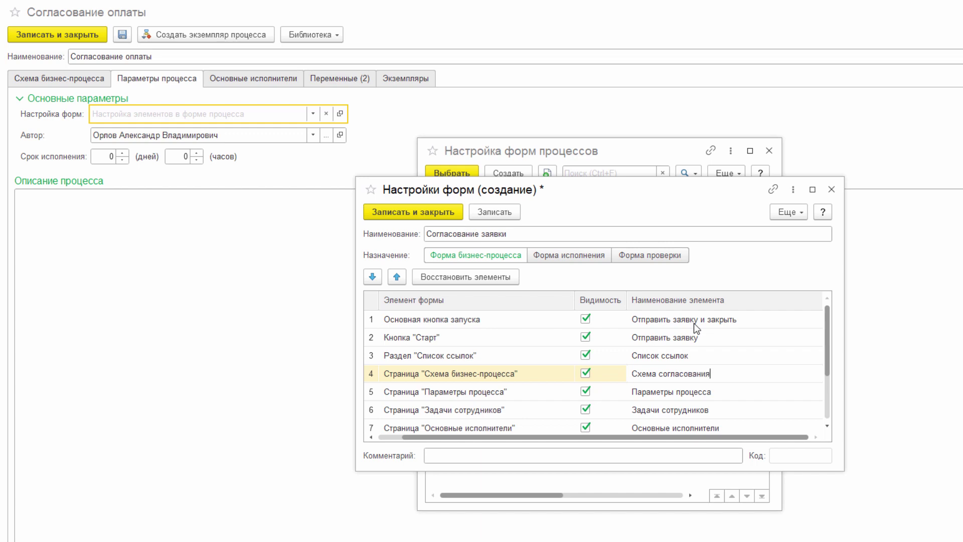
key("Return")
key("Return")
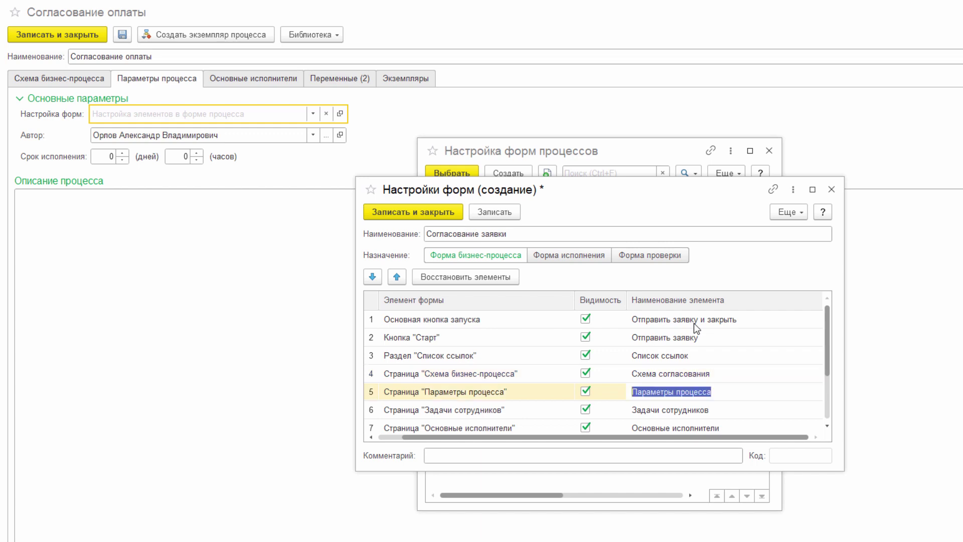
key("ctrl+shift+Left")
type("согласования")
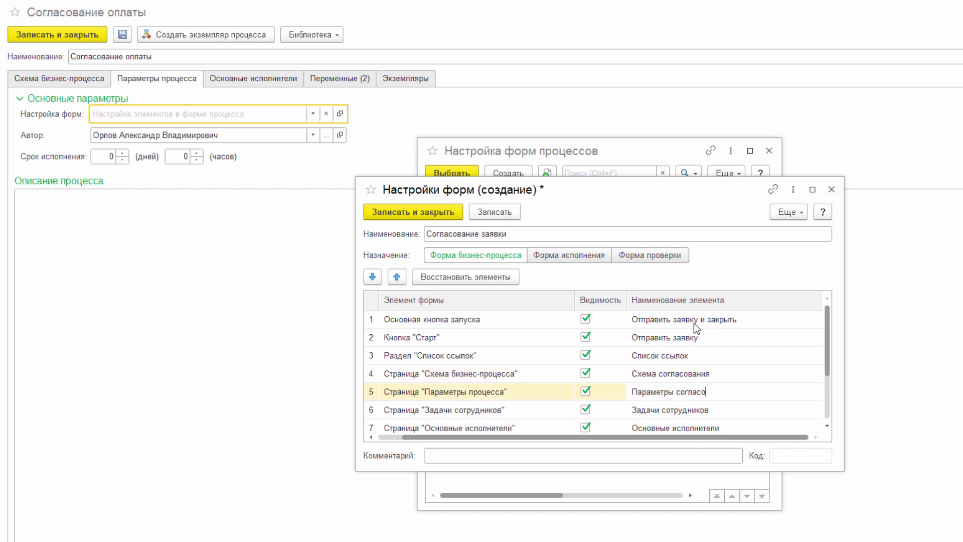
key("Return")
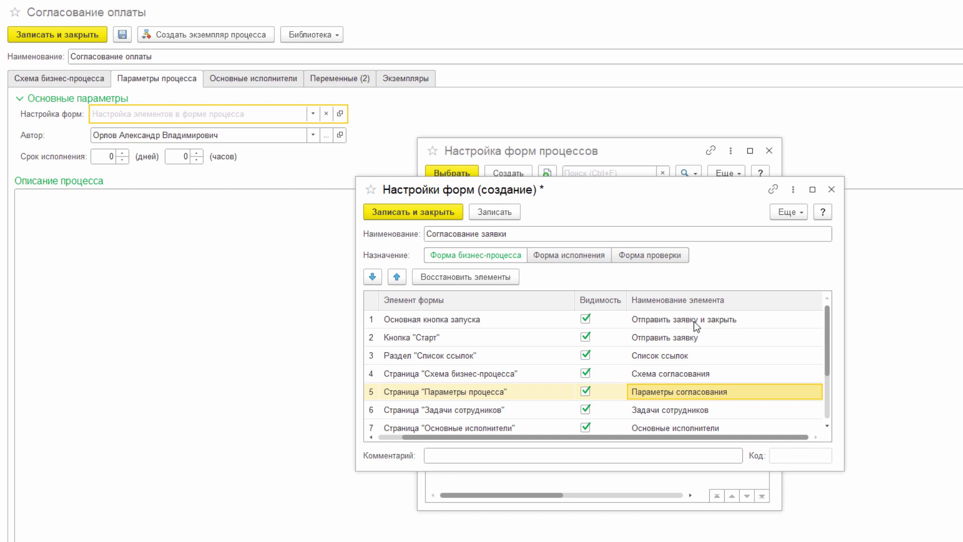
left_click(438, 210)
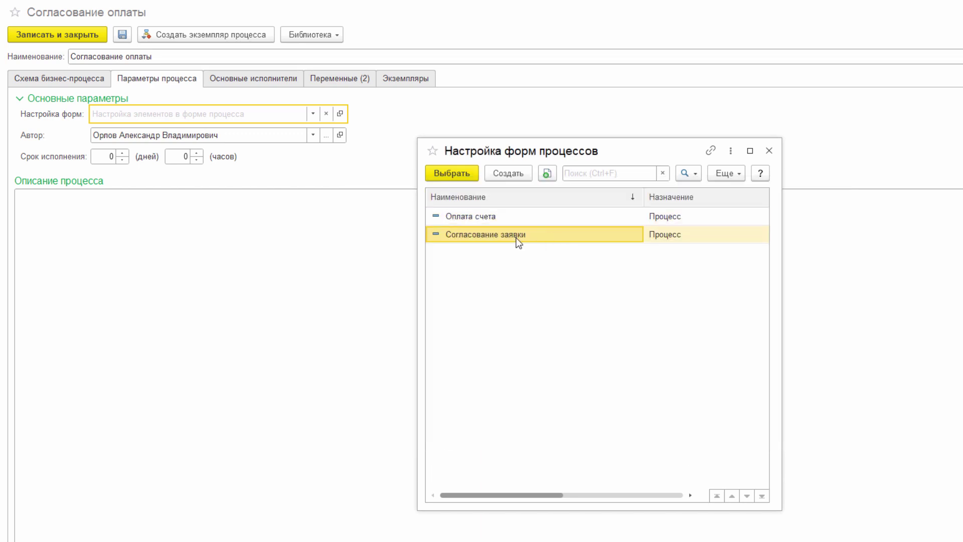
Step: Add the process variable "Статус согласованного заказа" of type Строка with the default value "Согласовано"
left_click(340, 78)
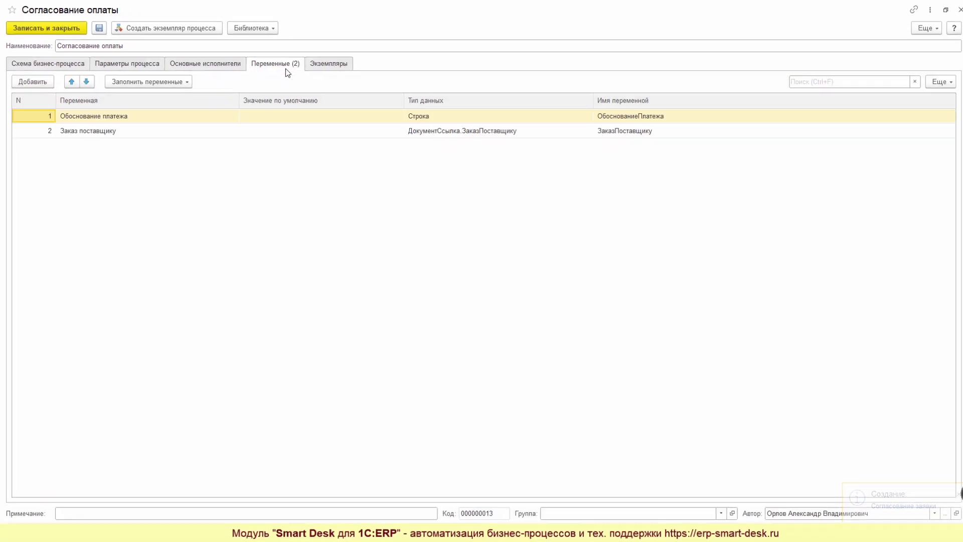
key("Down")
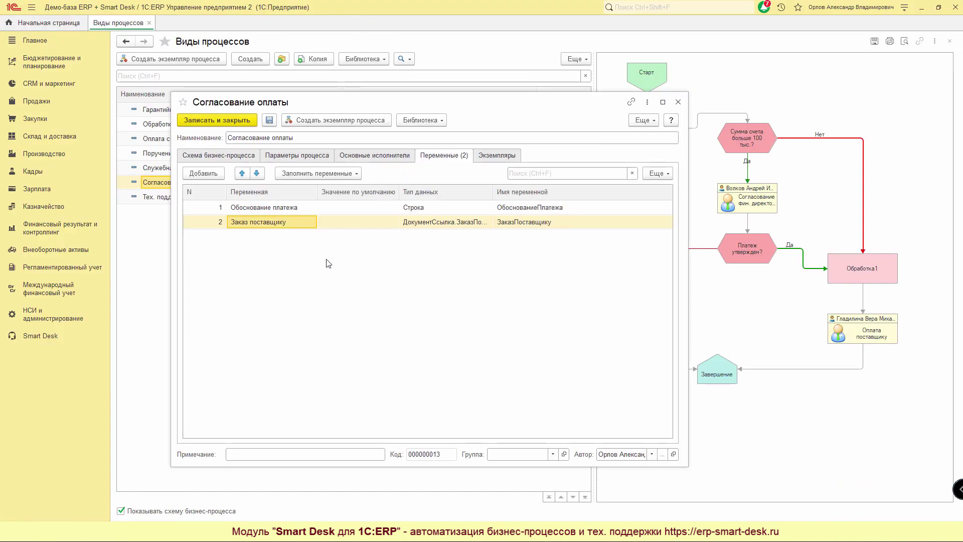
left_click(206, 175)
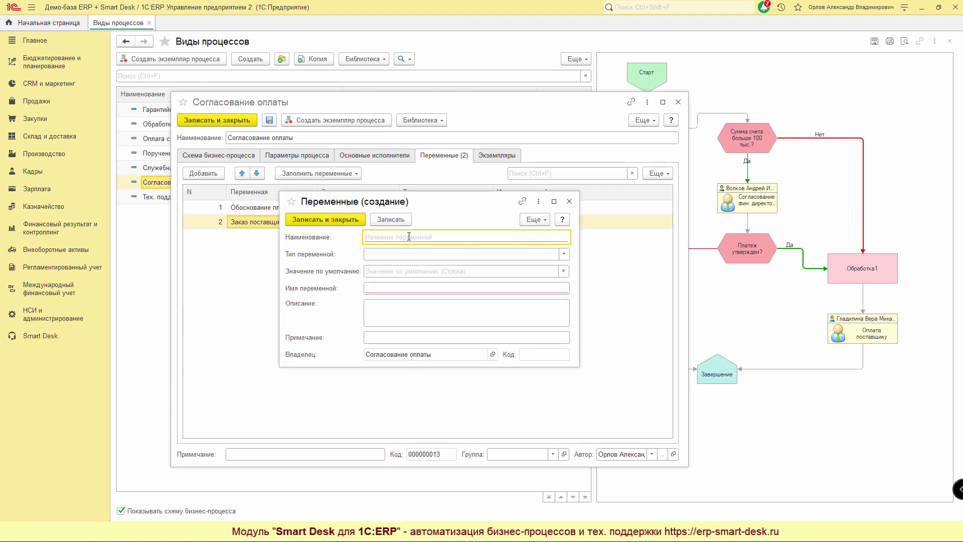
type("Статус согласоваванного заказа")
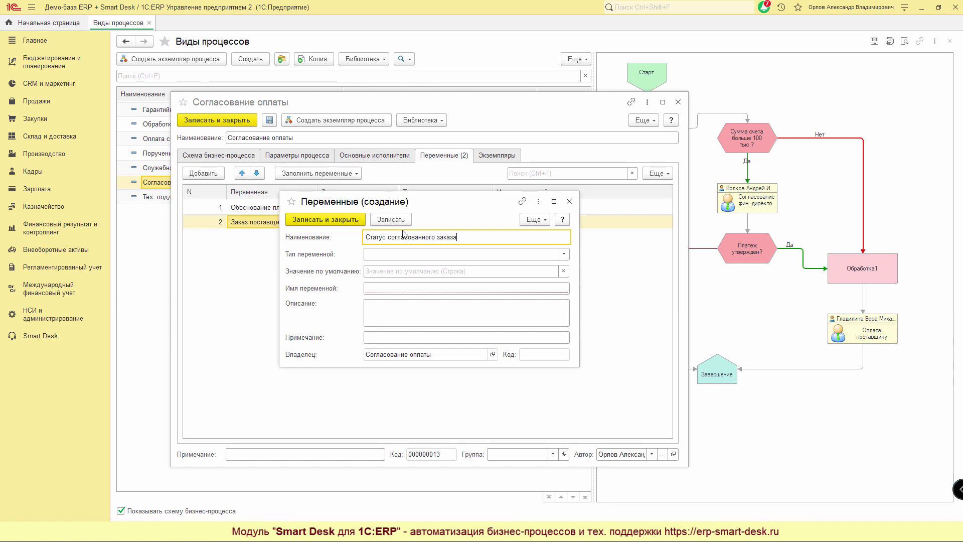
left_click(393, 257)
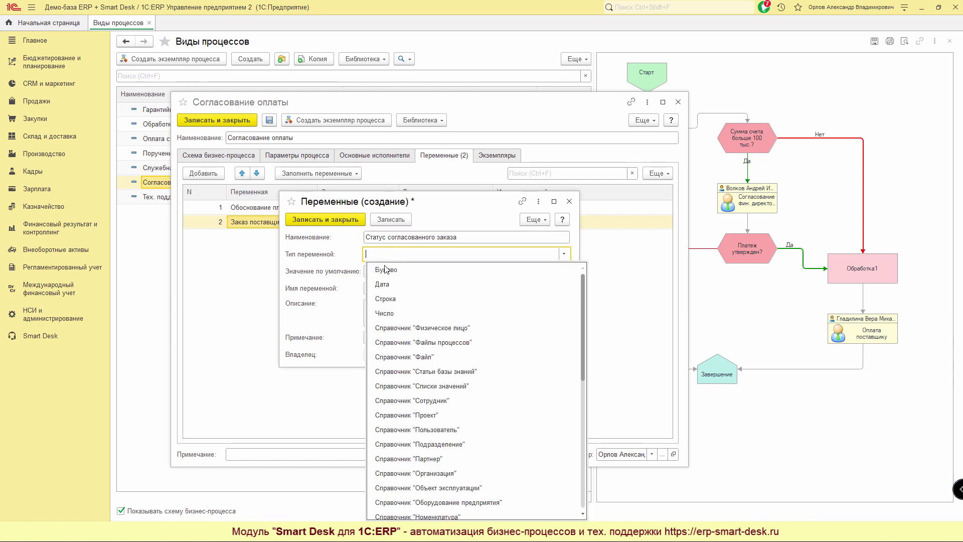
left_click(396, 298)
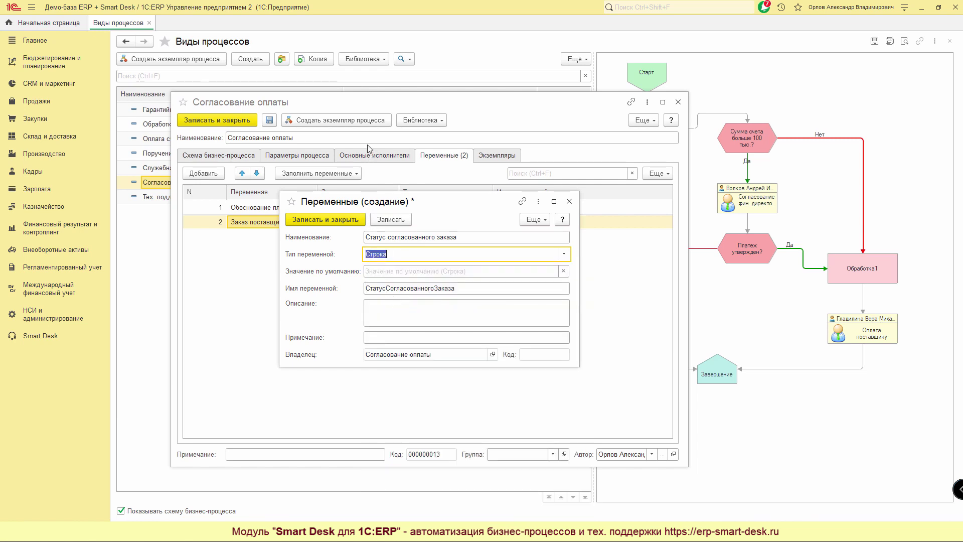
left_click(402, 271)
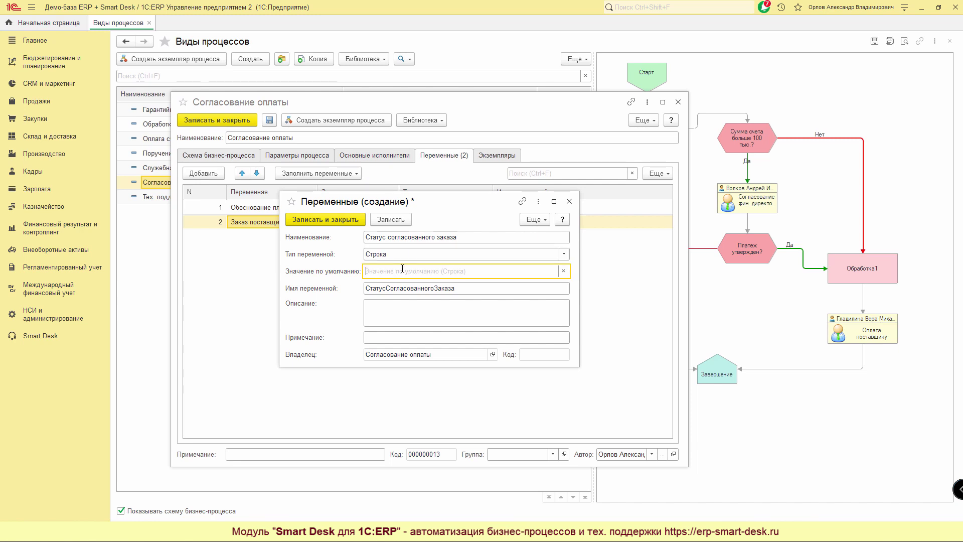
type("Согласовано")
left_click(327, 223)
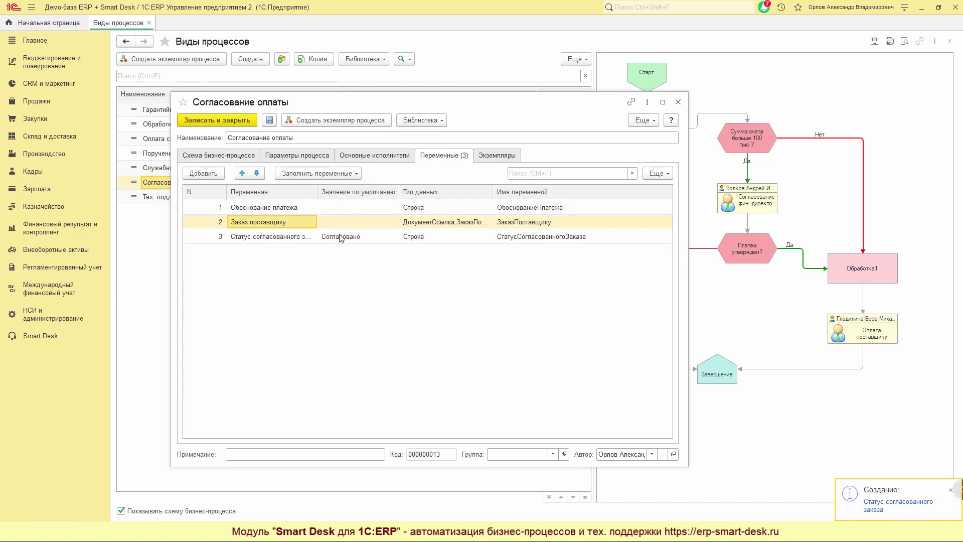
left_click(288, 241)
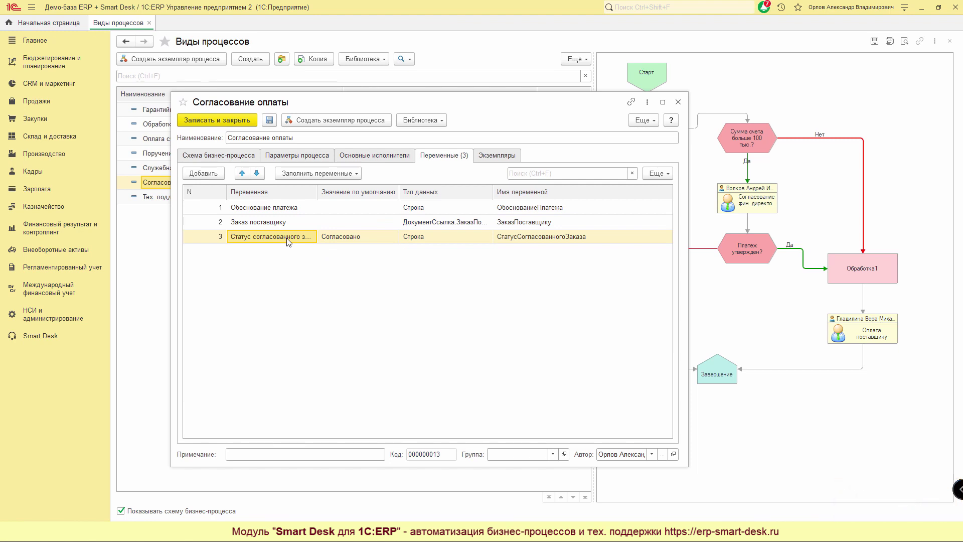
Step: Rename the Обработка1 block in the process scheme as "Установка статуса" and set its processing type to Обмен с объектами
left_click(218, 157)
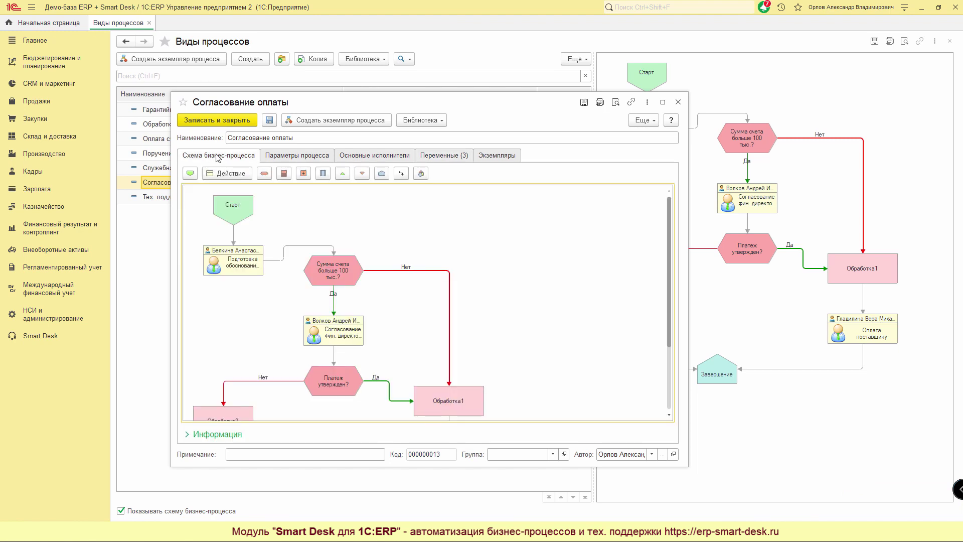
scroll(552, 249, "down", 3)
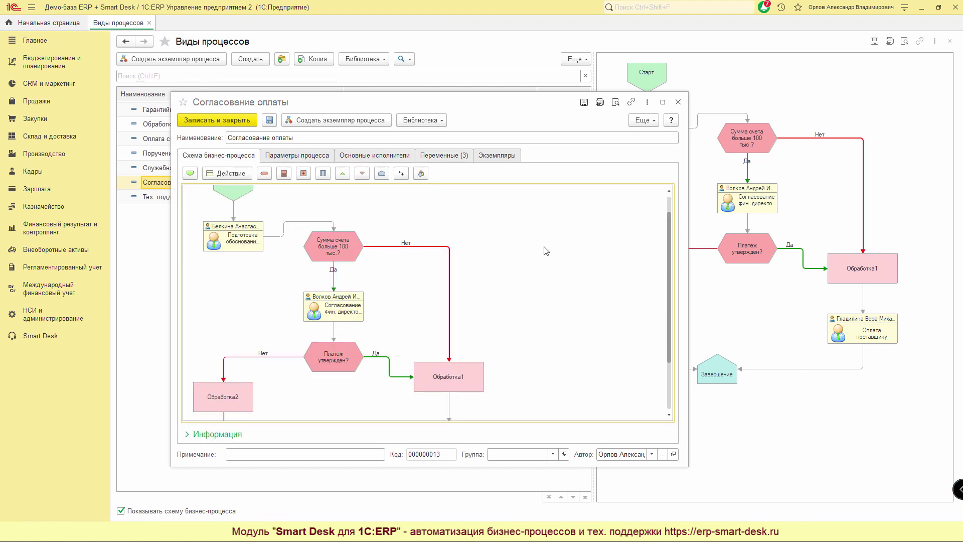
scroll(522, 311, "down", 2)
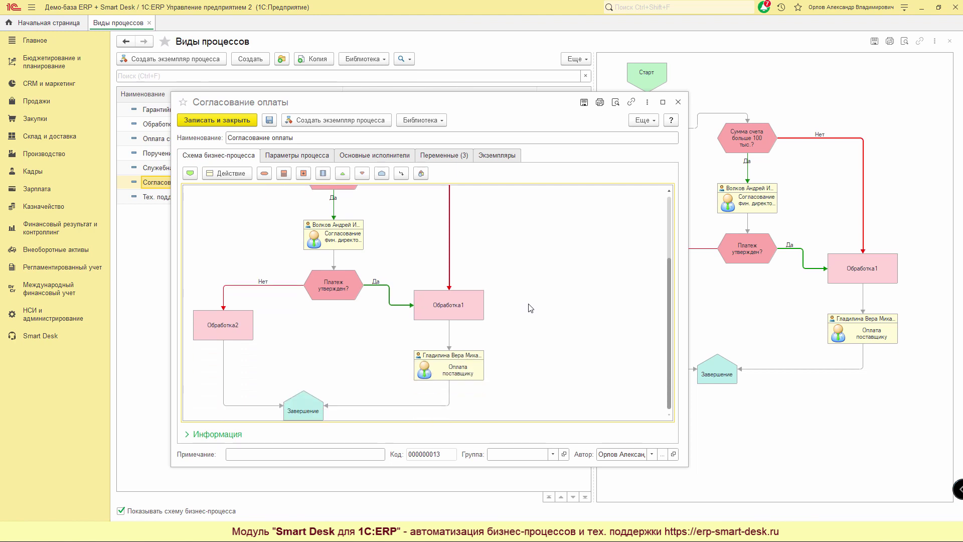
scroll(527, 309, "up", 1)
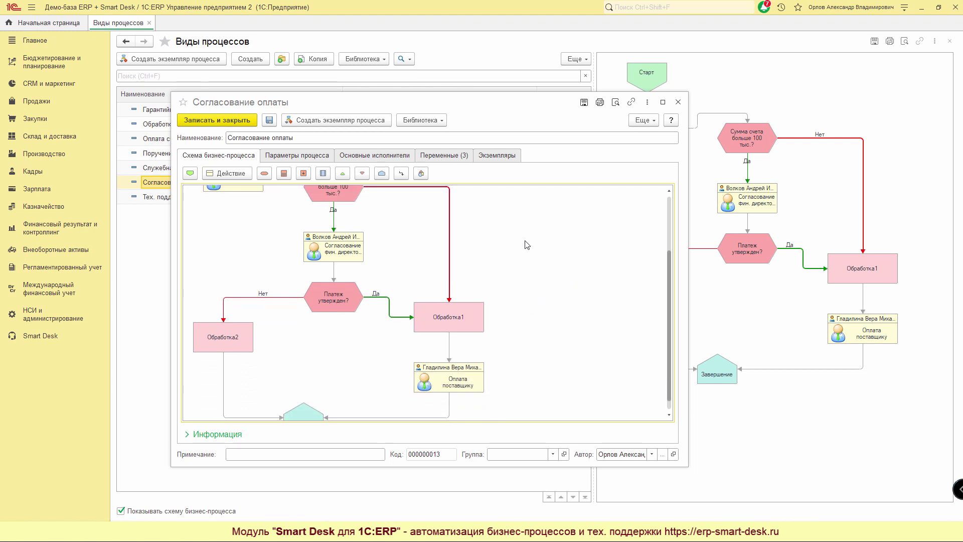
double_click(454, 317)
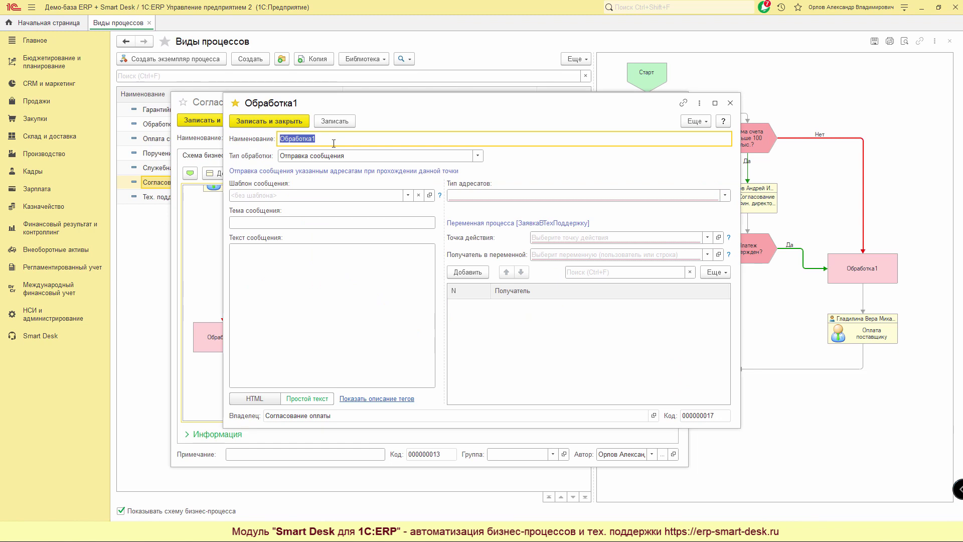
type("Установка статуса")
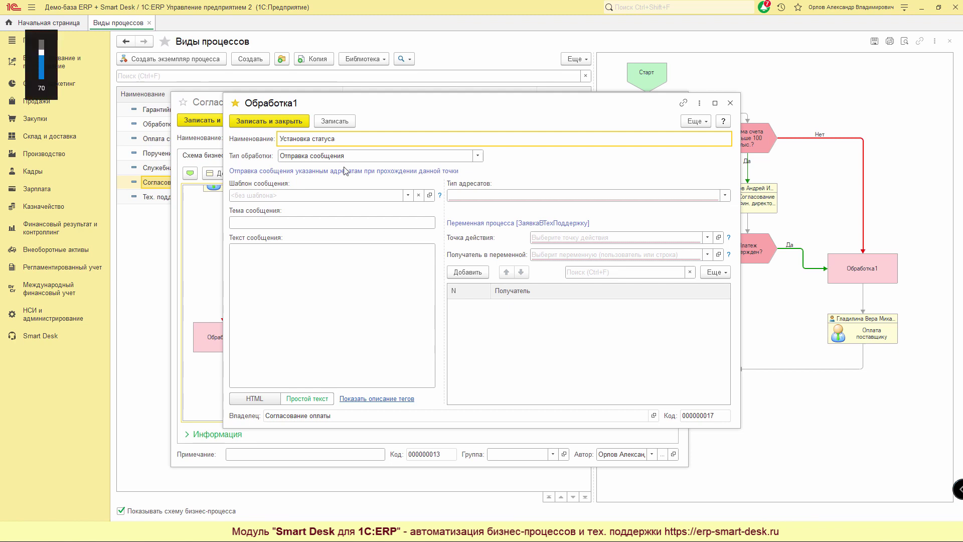
left_click(336, 156)
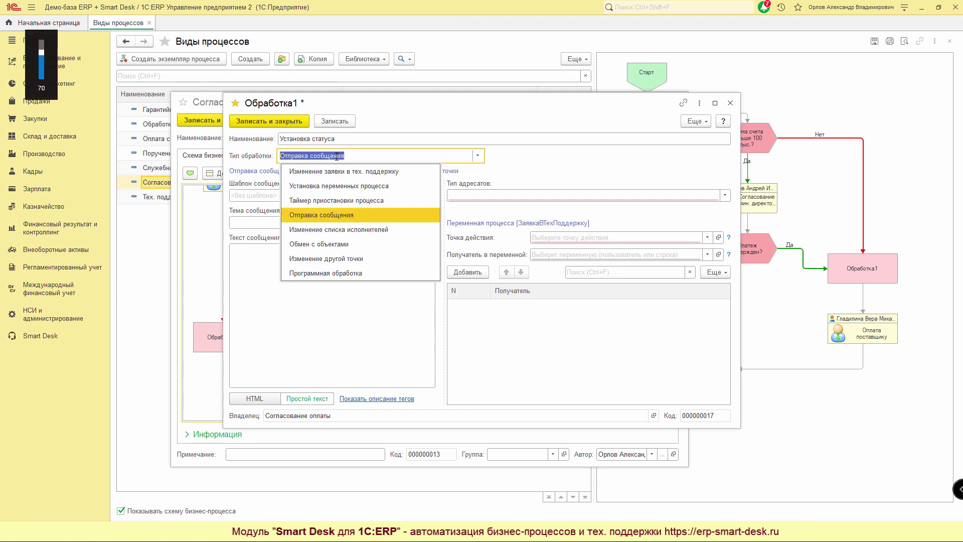
left_click(328, 244)
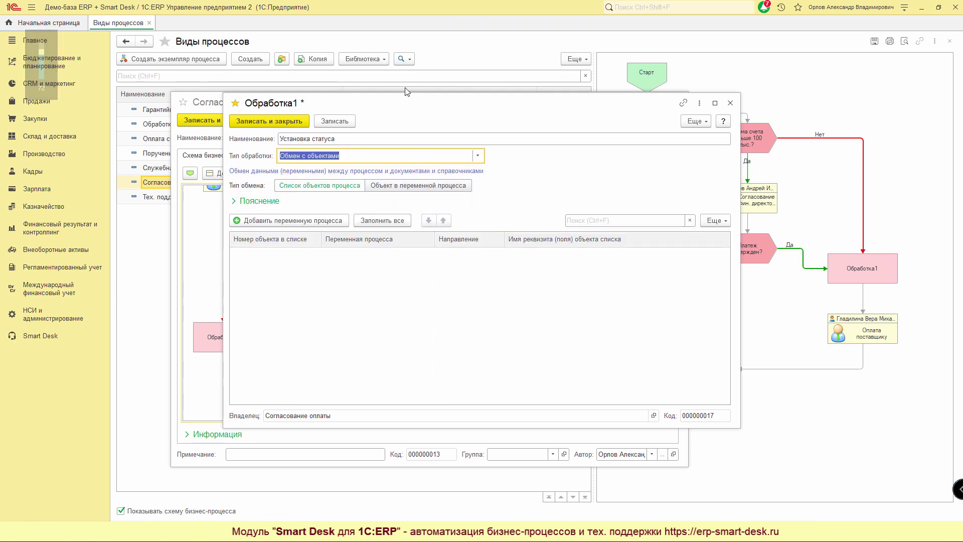
Step: Set the block's exchange type to Объект в переменной процесса, using the variable Заказ поставщику
left_click(418, 186)
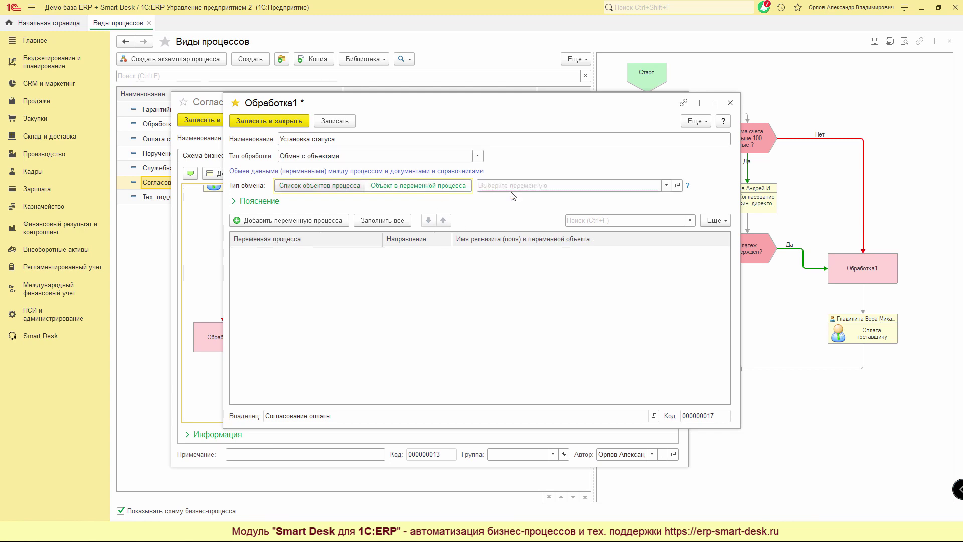
key("F4")
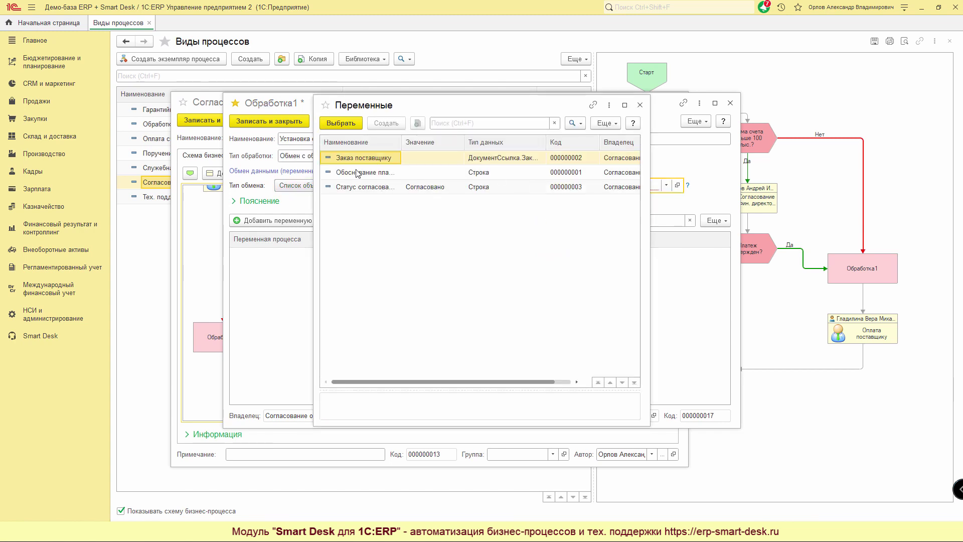
double_click(365, 158)
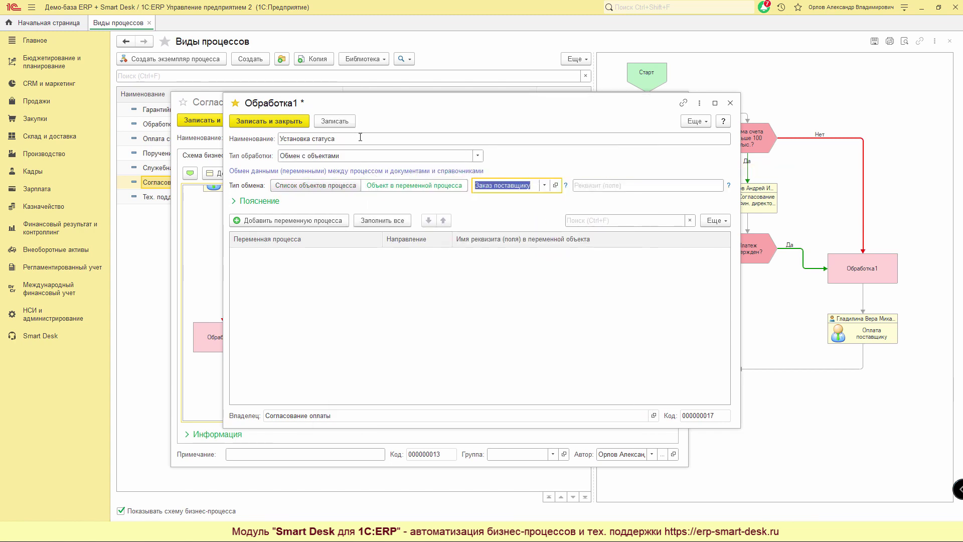
Step: Add the process variable Статус согласованного заказа to the exchange table of the Установка статуса block
left_click(344, 281)
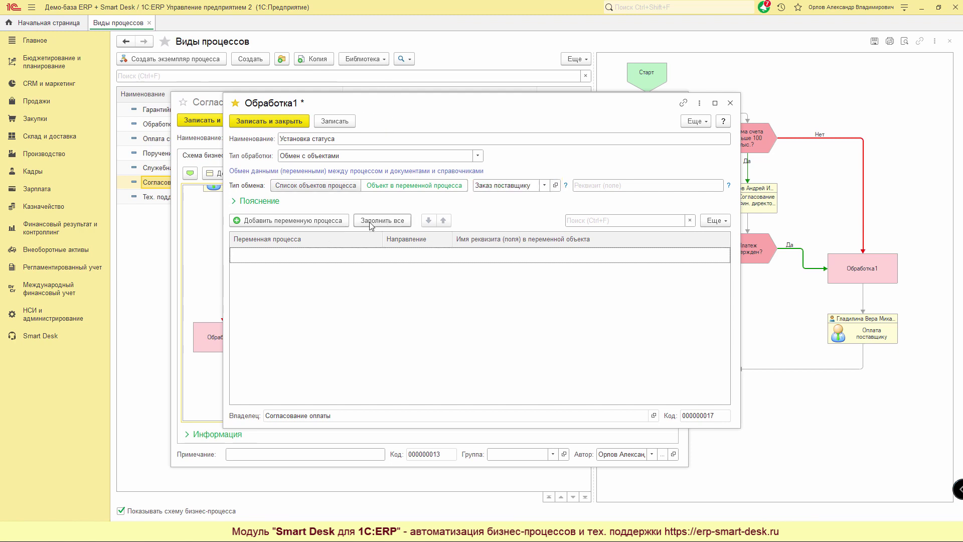
left_click(324, 225)
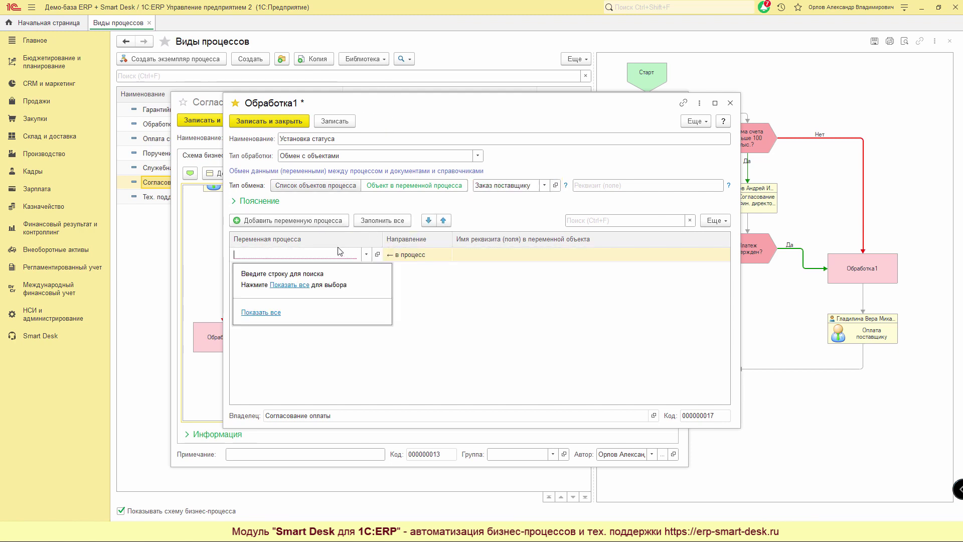
left_click(297, 285)
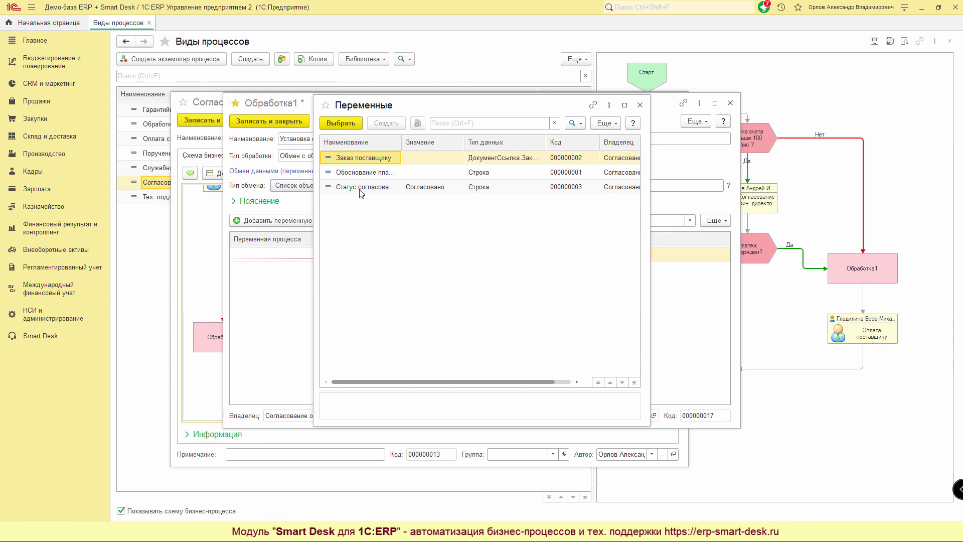
double_click(361, 188)
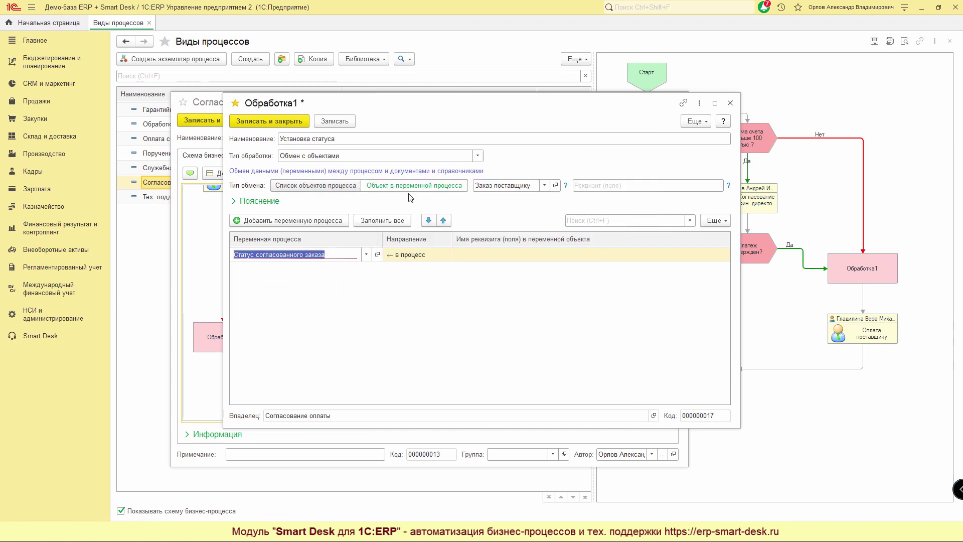
Step: Set the variable's exchange direction to в объект with the attribute name Статус, and save the block and the process
left_click(445, 255)
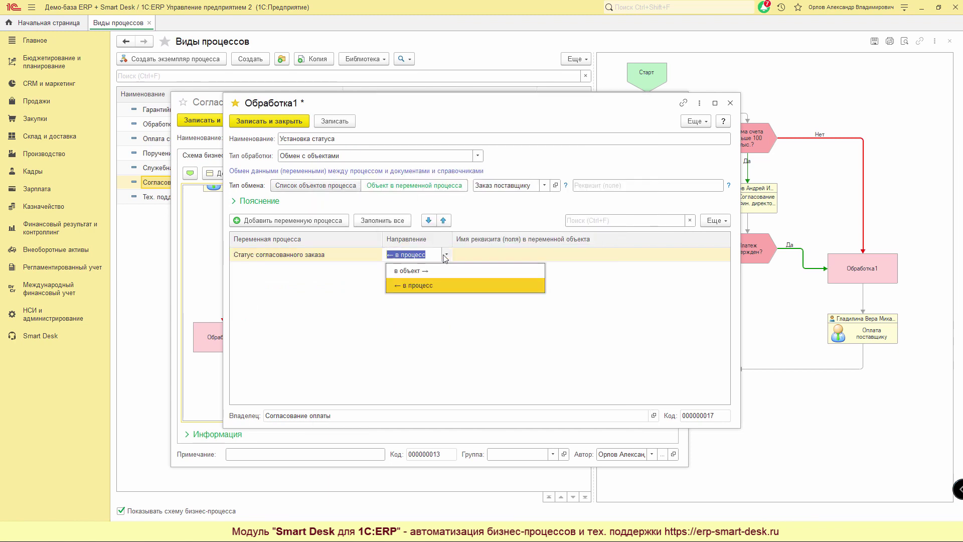
left_click(414, 271)
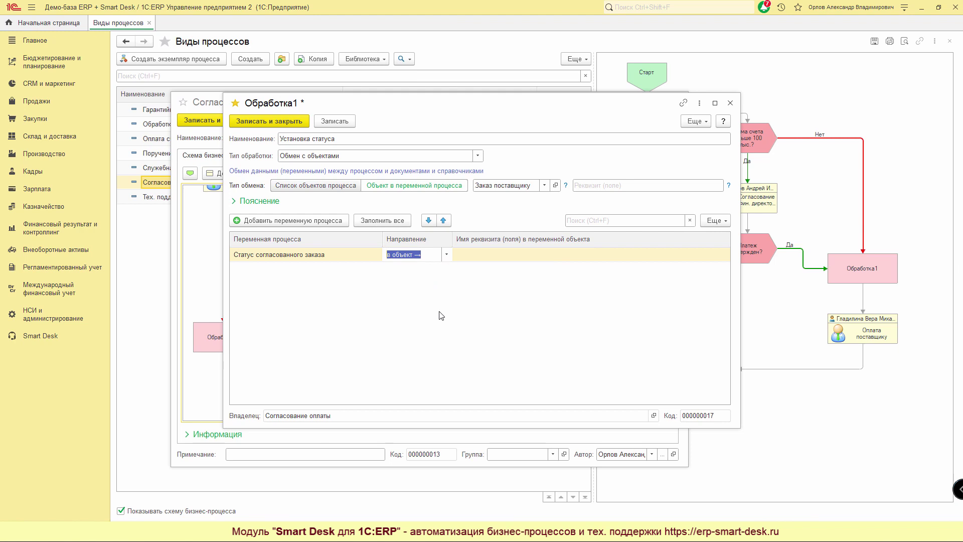
left_click(478, 255)
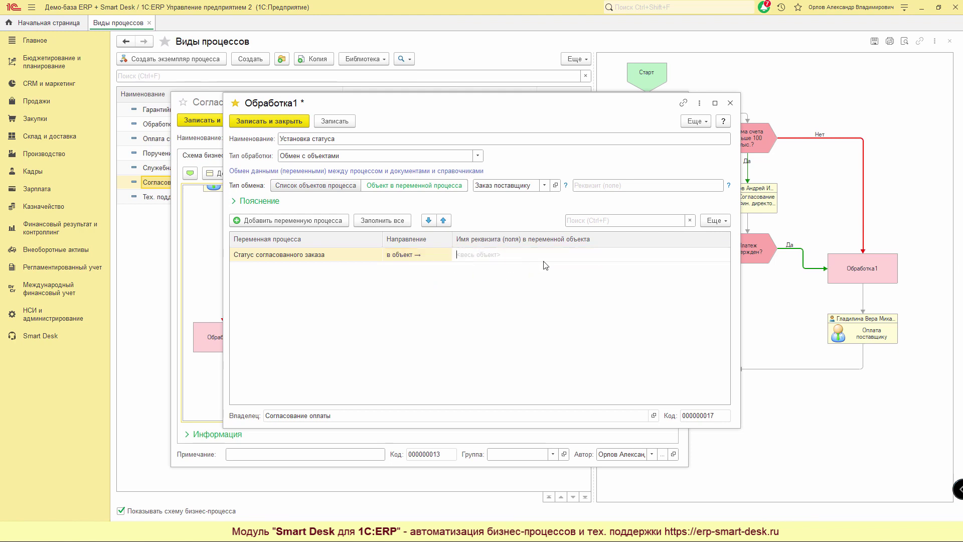
type("Статус")
key("Return")
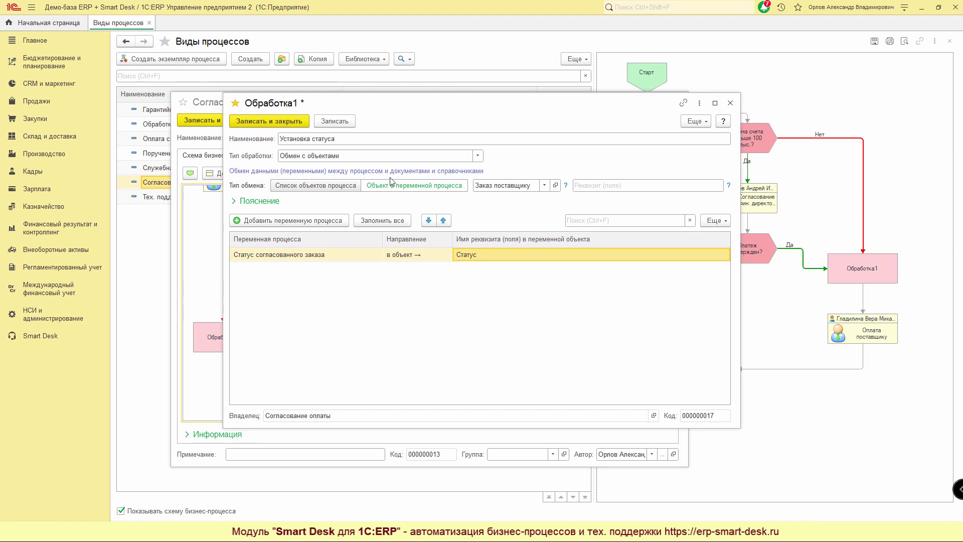
left_click(264, 119)
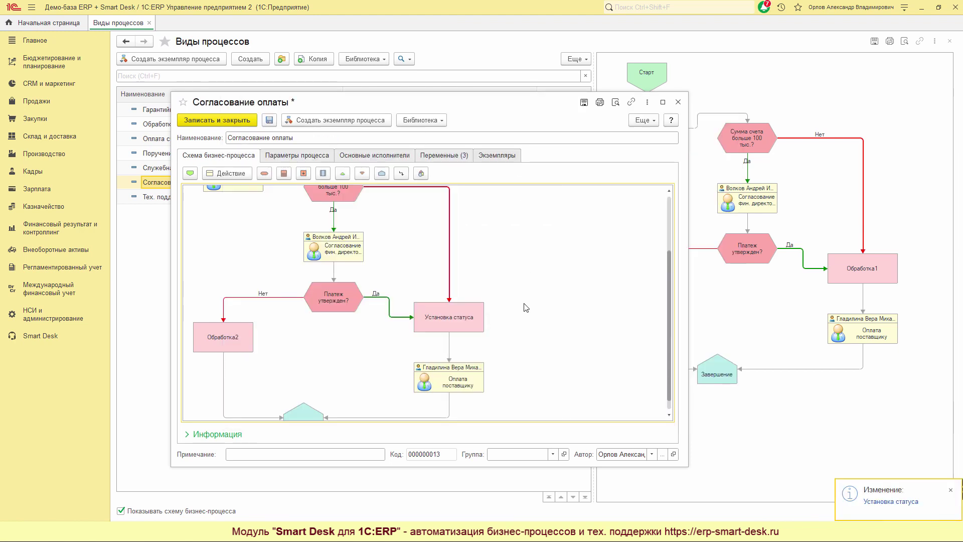
key("ctrl+s")
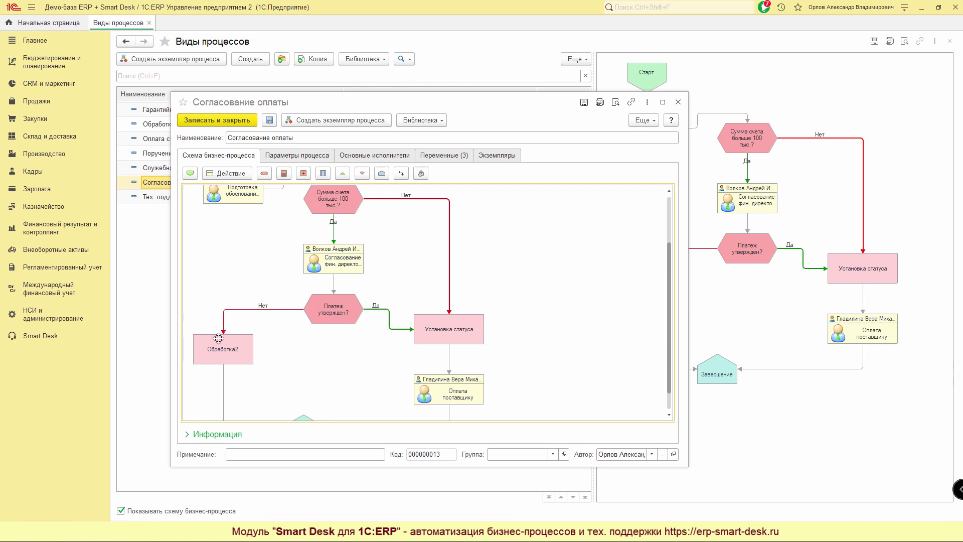
Step: Rename the Обработка2 block as "Уведомление инициатору" and keep its processing type as Отправка сообщения
left_click(237, 352)
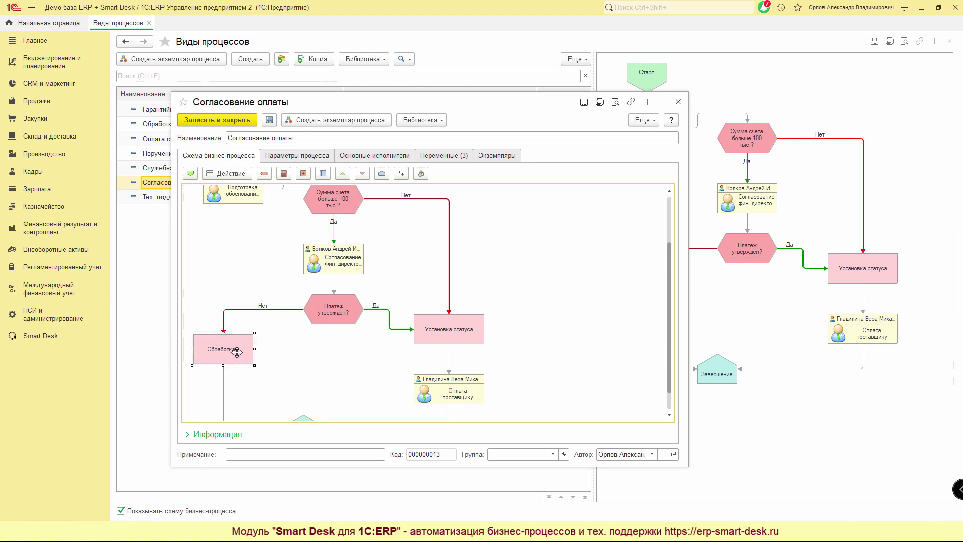
double_click(237, 353)
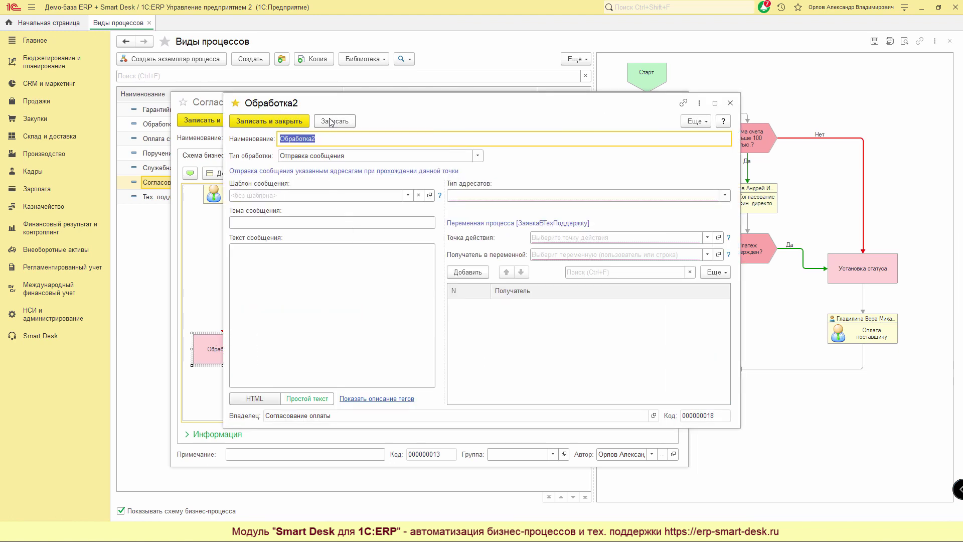
left_click(337, 139)
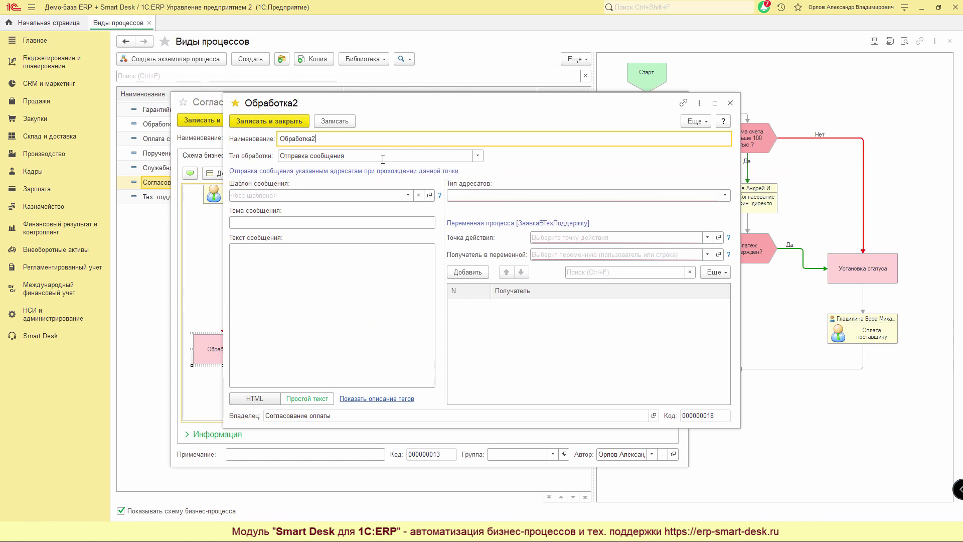
key("ctrl+a")
type("Уведо")
left_click(422, 157)
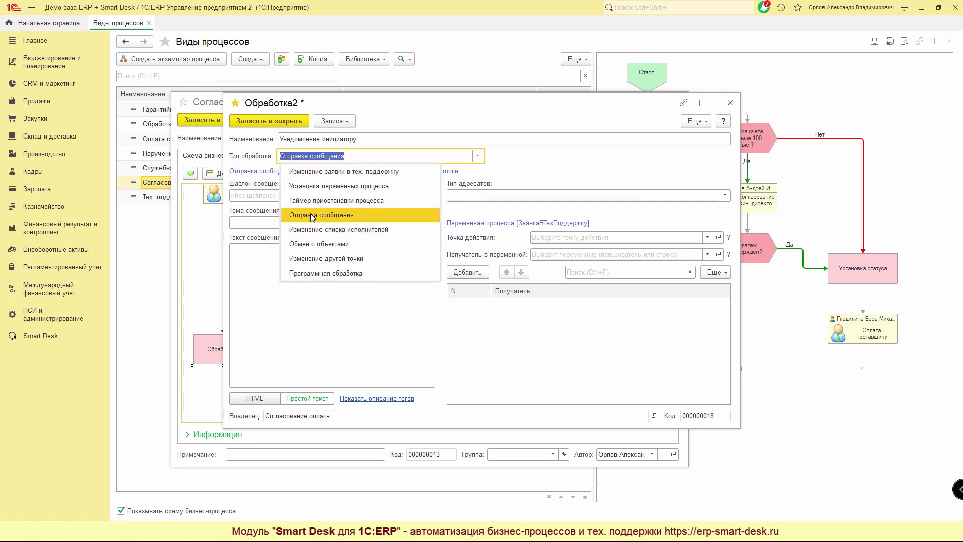
left_click(312, 215)
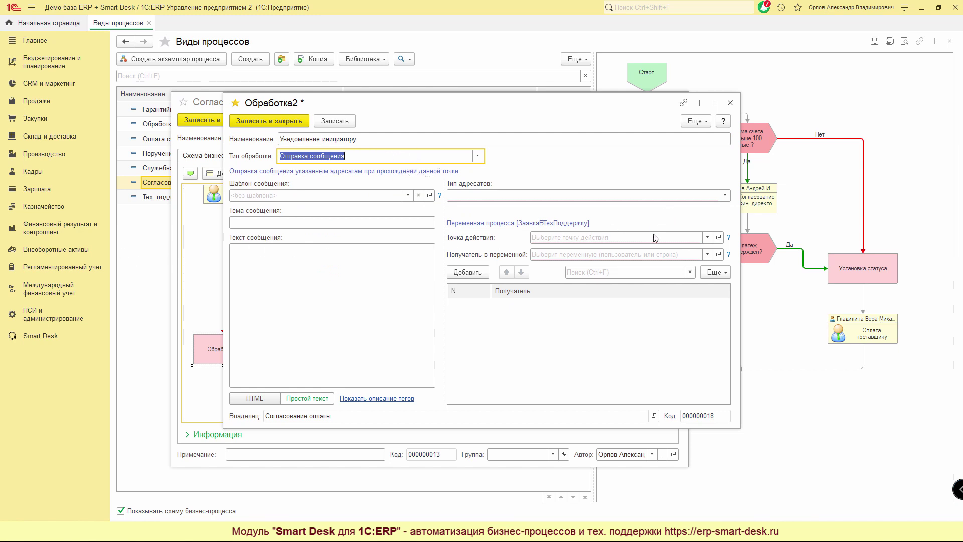
Step: Set the recipient type to Исполнители точки действия (кто выполнил), using the action point Подготовка обоснования платежа
left_click(725, 196)
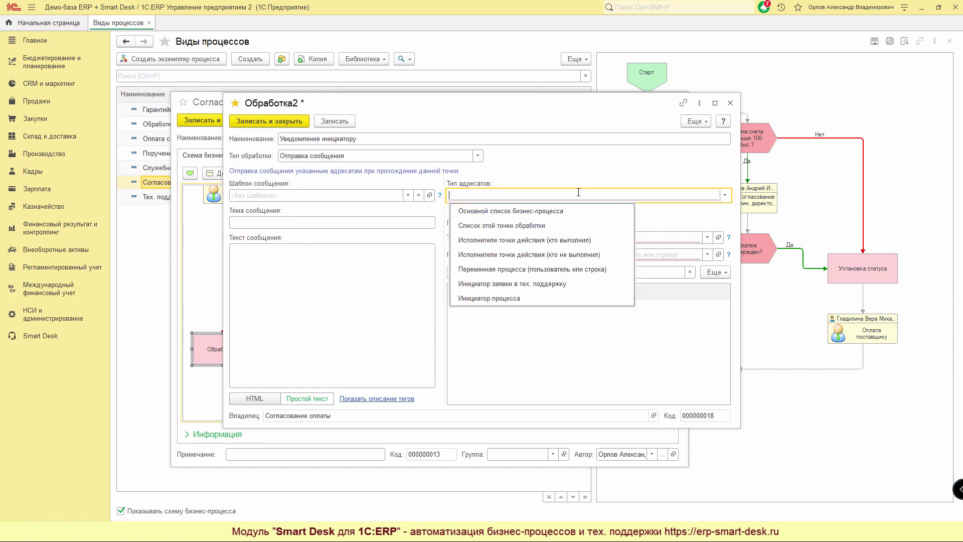
left_click(517, 240)
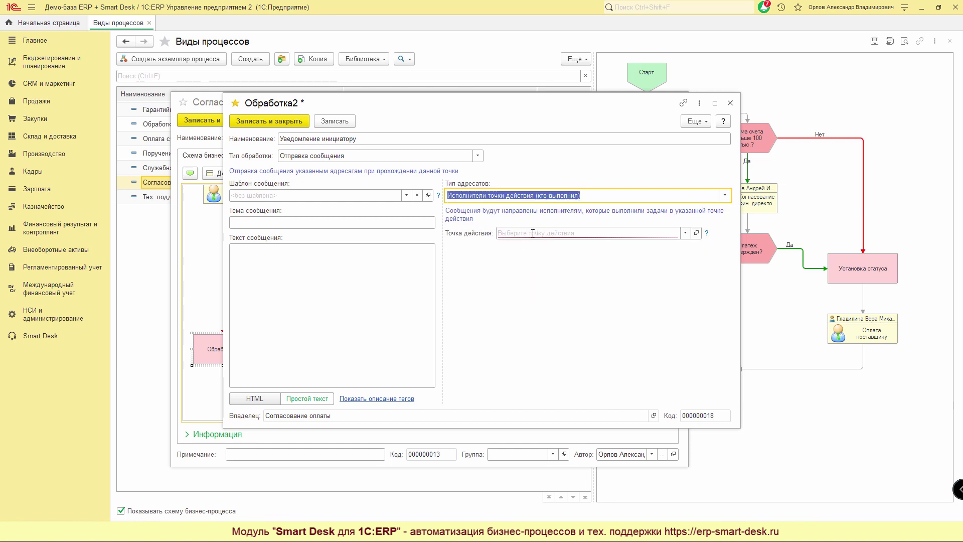
left_click(533, 234)
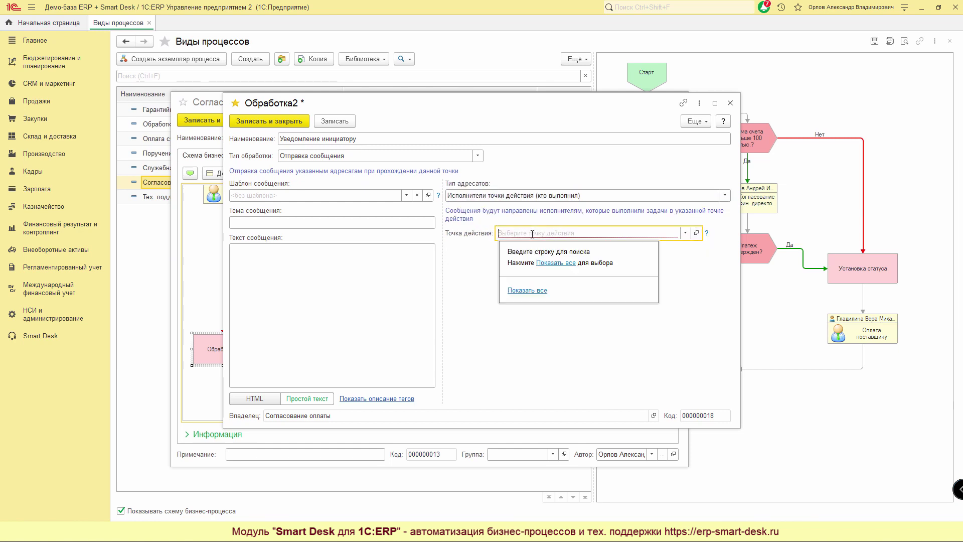
left_click(557, 264)
double_click(378, 194)
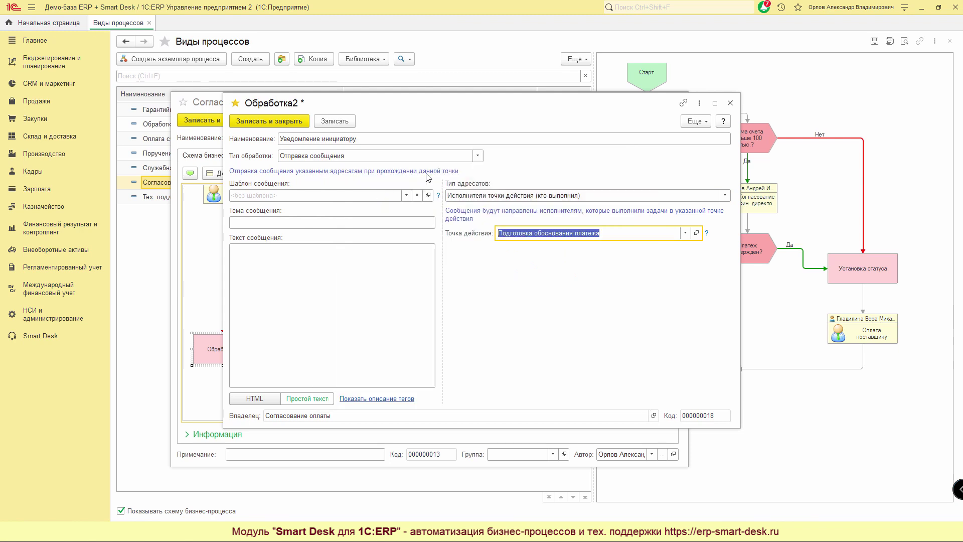
key("shift+Tab")
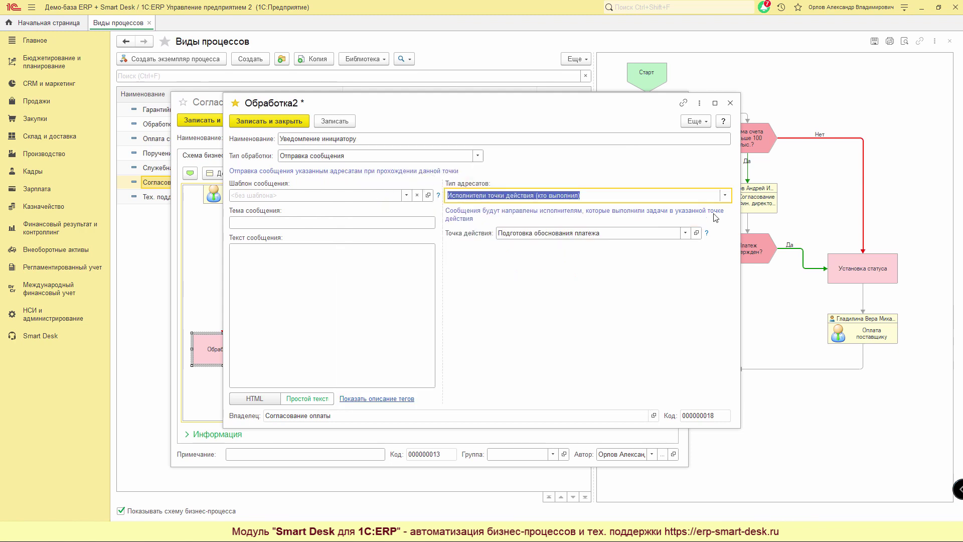
left_click(725, 195)
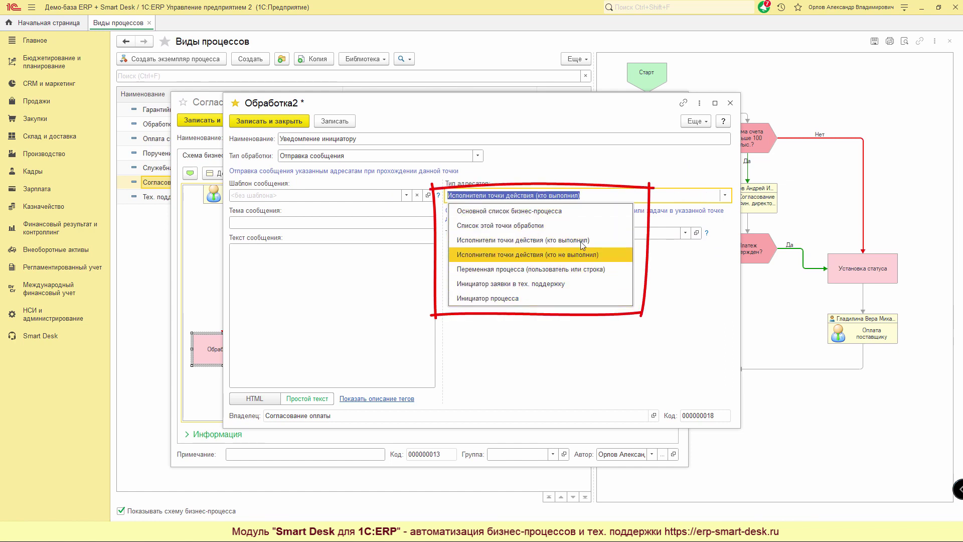
left_click(613, 173)
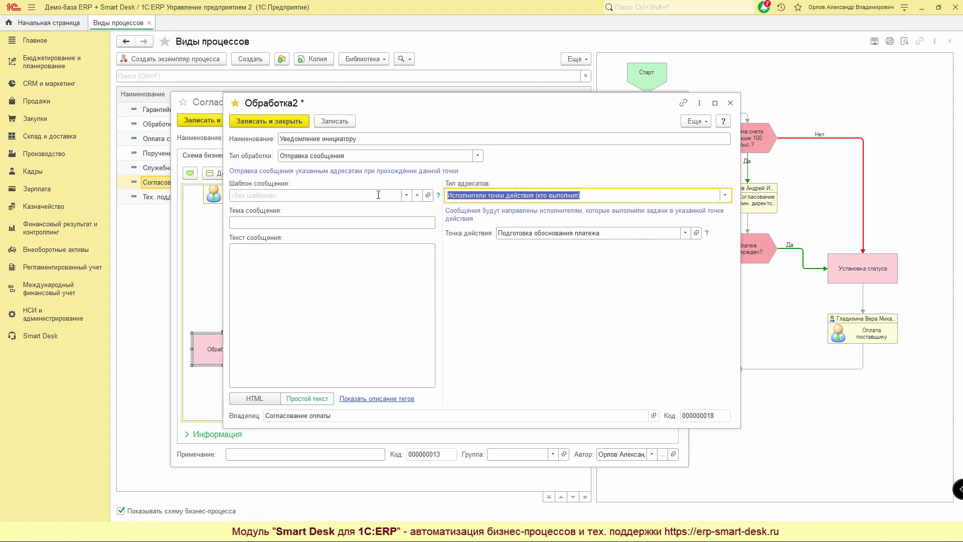
Step: Assign the message template Заявка не согласована to the notification block
left_click(272, 321)
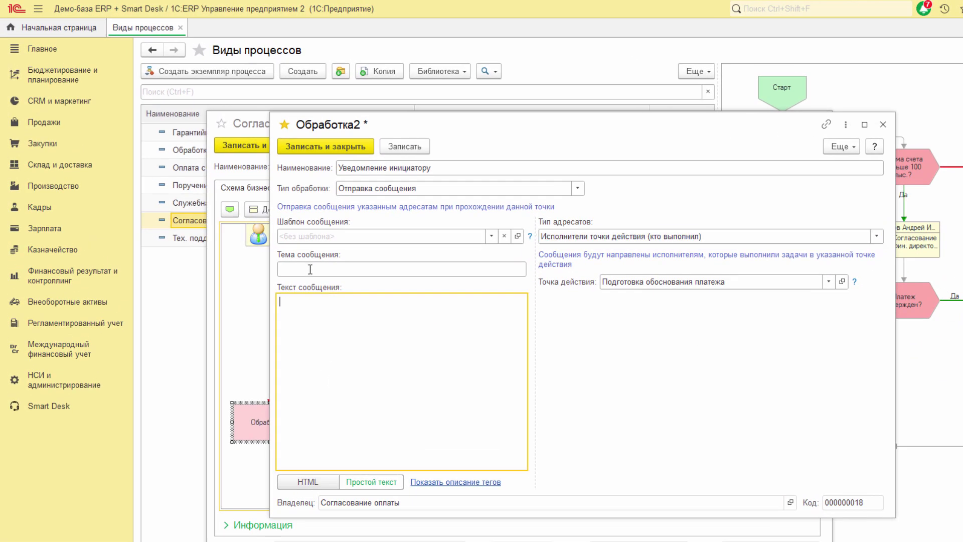
left_click(310, 270)
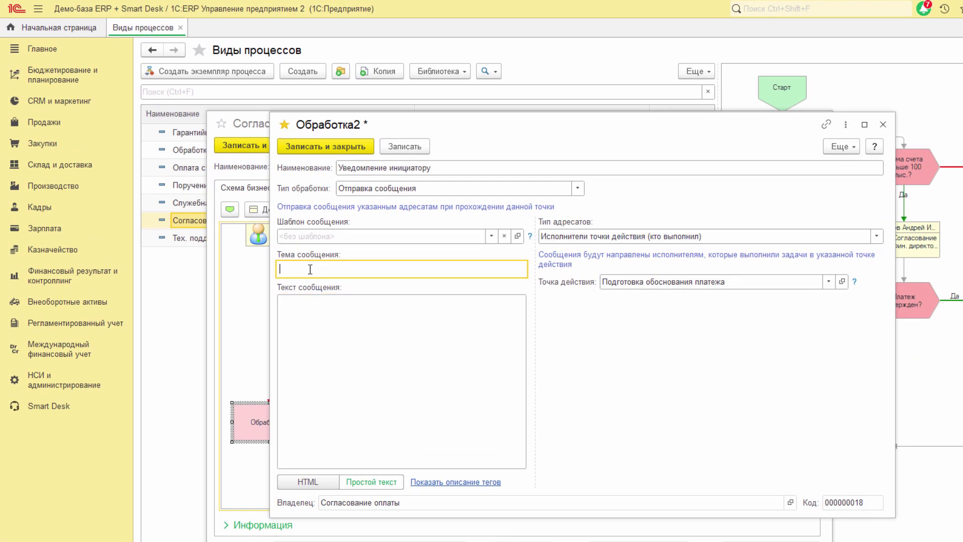
left_click(490, 235)
left_click(363, 273)
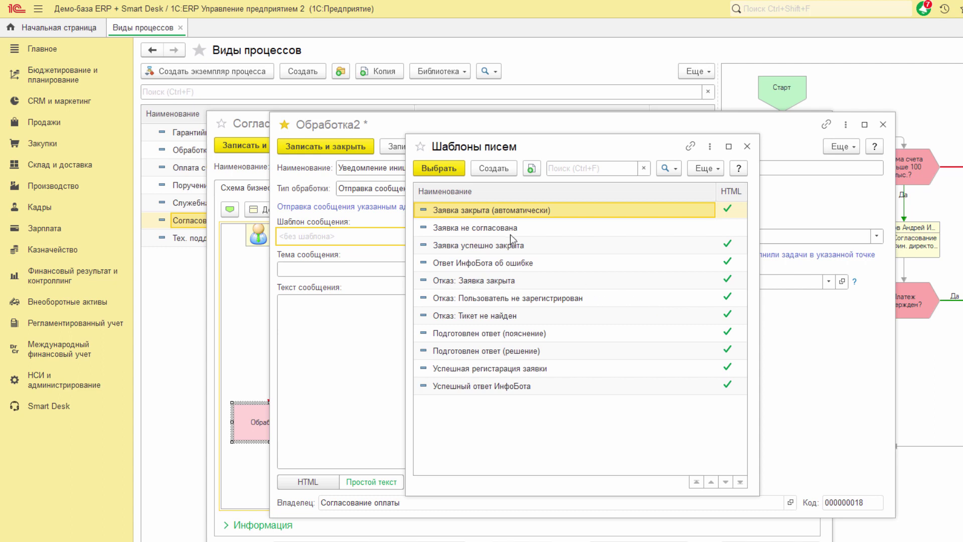
left_click(475, 228)
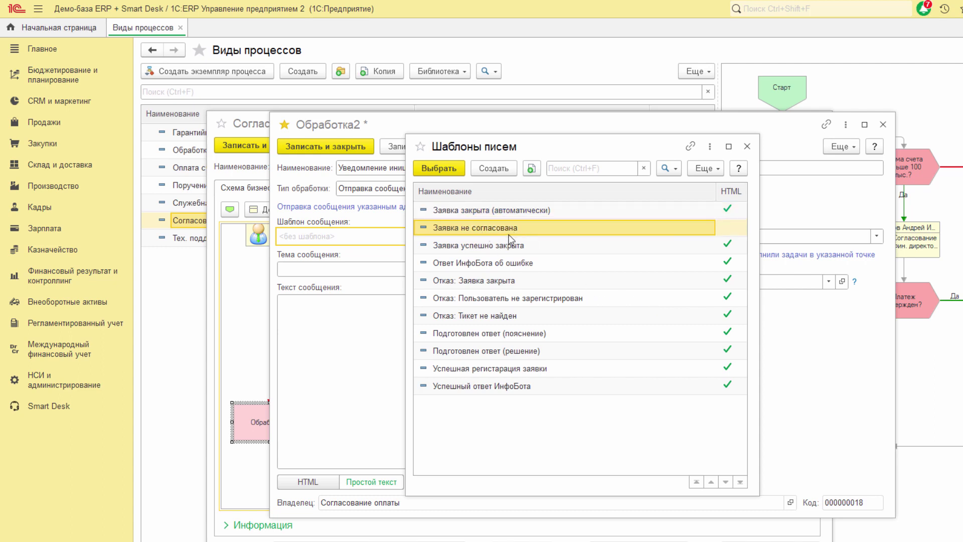
double_click(512, 228)
Step: Check the variable tags in the notification's subject and message text, and save and close the block
left_click(401, 301)
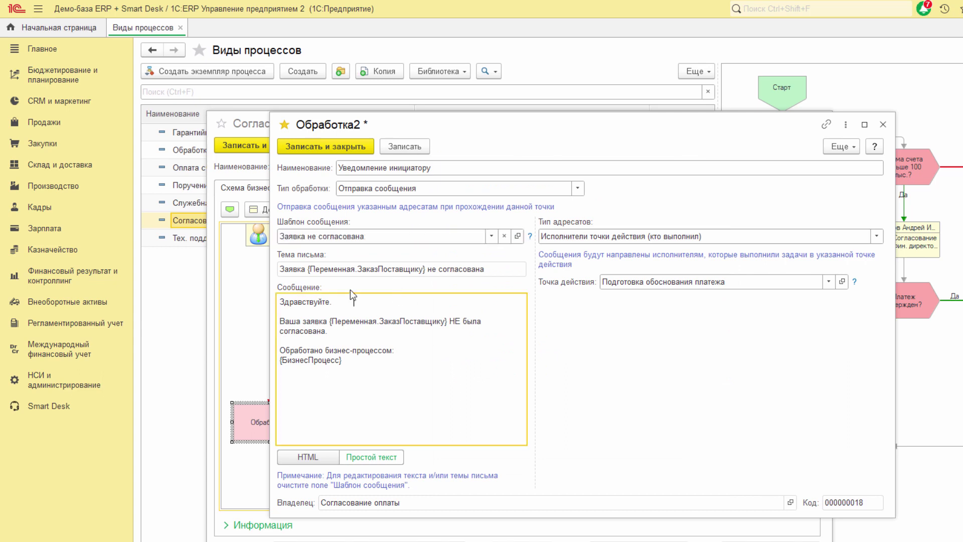
left_click_drag(336, 320, 441, 322)
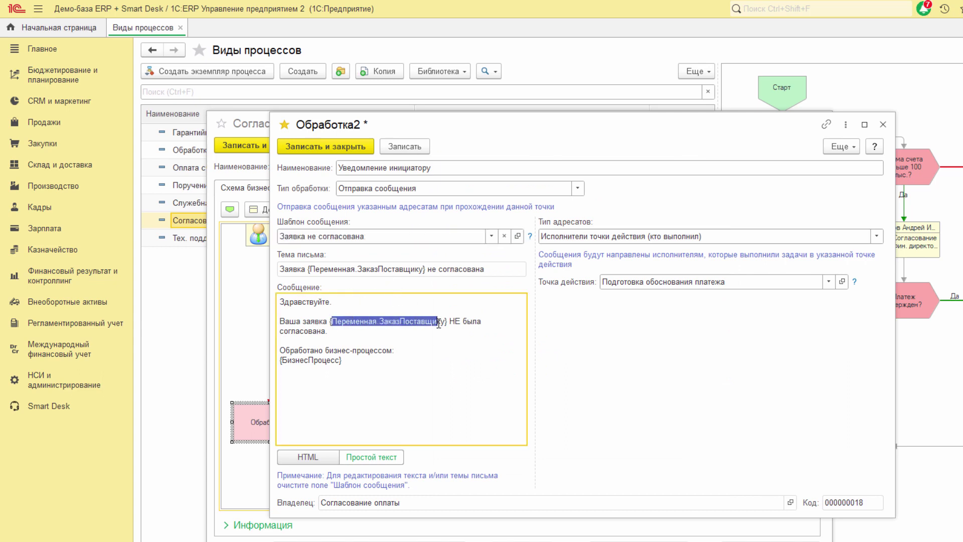
left_click(374, 318)
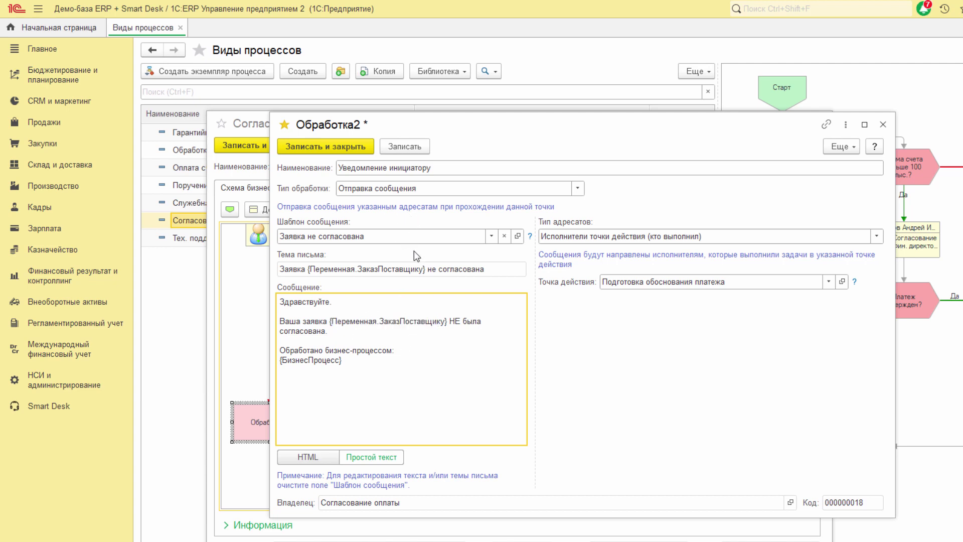
left_click(412, 269)
left_click(333, 360)
left_click(363, 365)
left_click(333, 146)
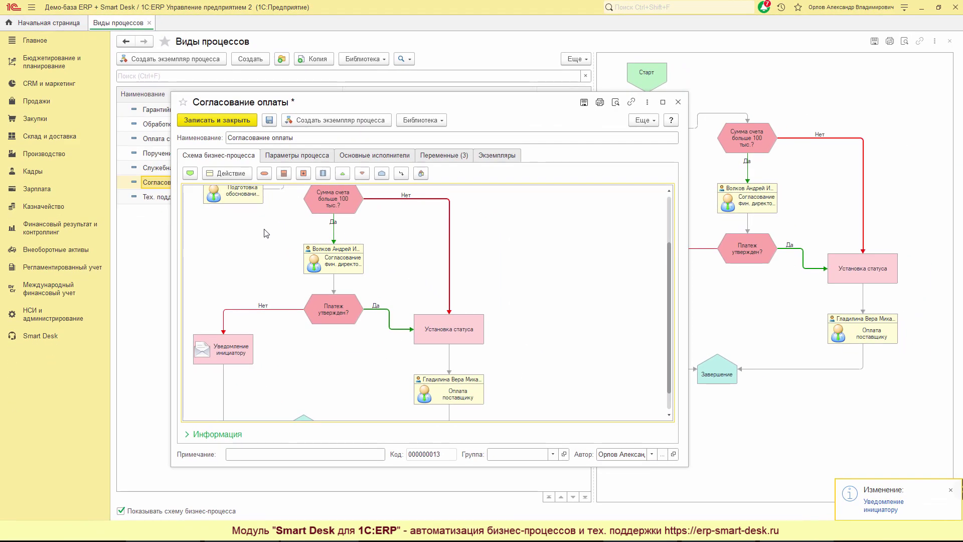
Step: Examine the complete process scheme from Старт to Завершение
scroll(532, 296, "up", 3)
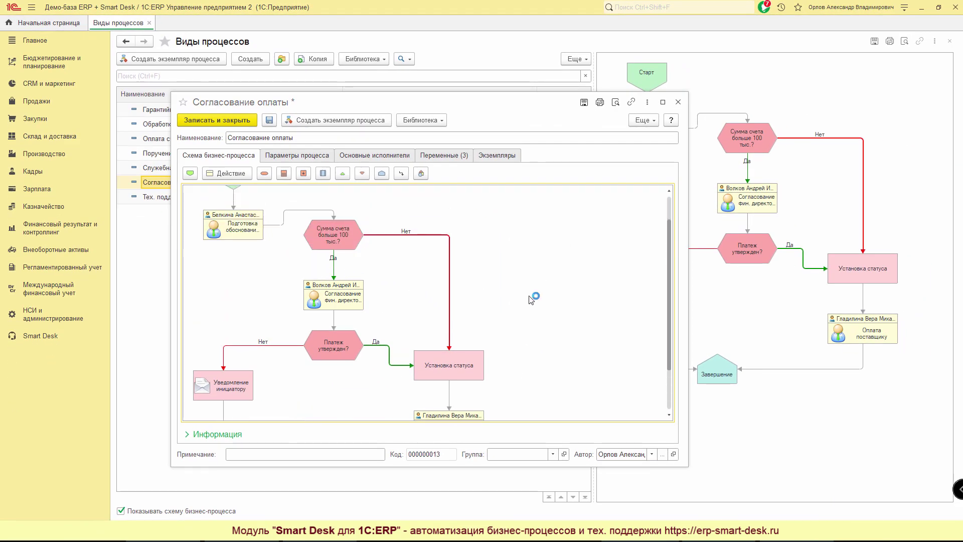
scroll(531, 297, "up", 3)
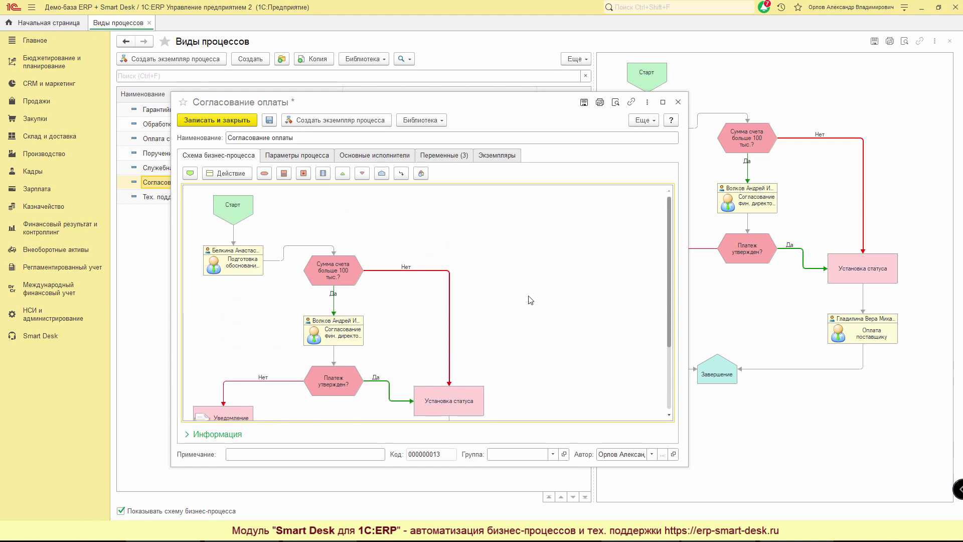
scroll(531, 300, "down", 1)
scroll(522, 305, "down", 1)
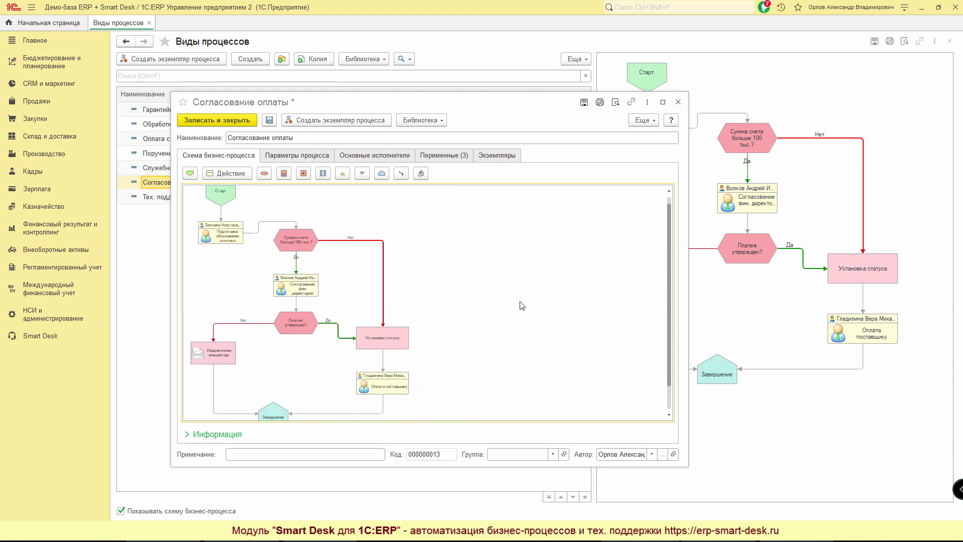
scroll(522, 306, "down", 3)
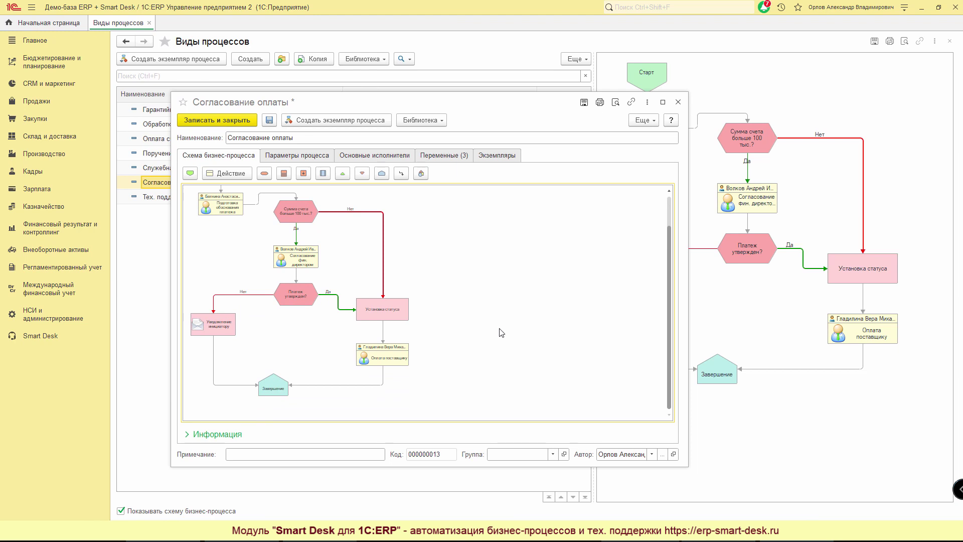
scroll(500, 333, "up", 1)
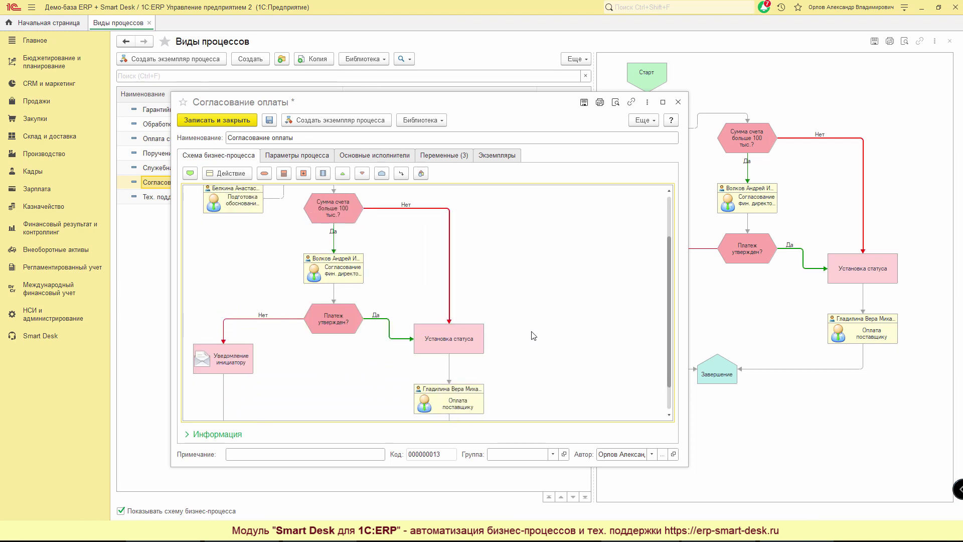
Step: Insert a Вложенный процесс block between Оплата поставщику and Завершение, reroute the connectors through it, and widen it slightly
scroll(533, 335, "down", 2)
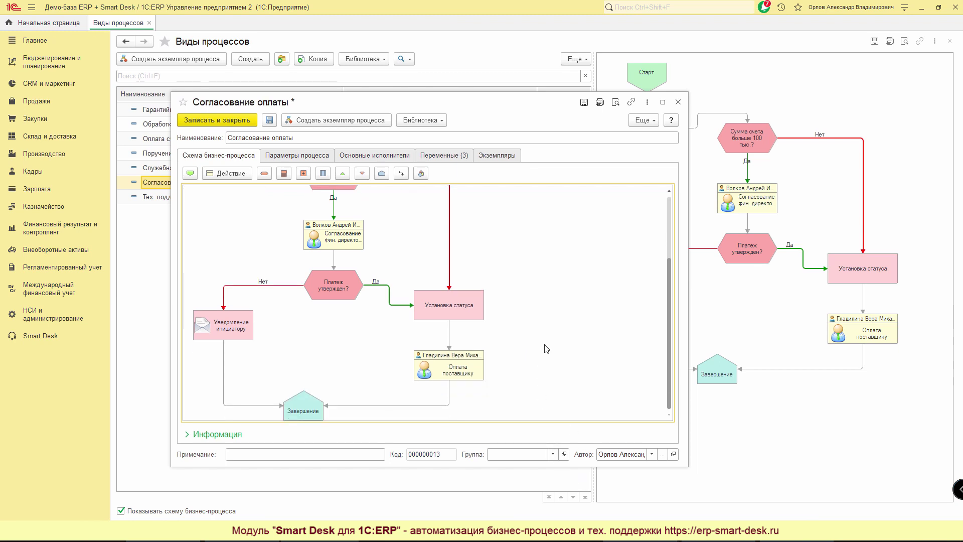
left_click(323, 173)
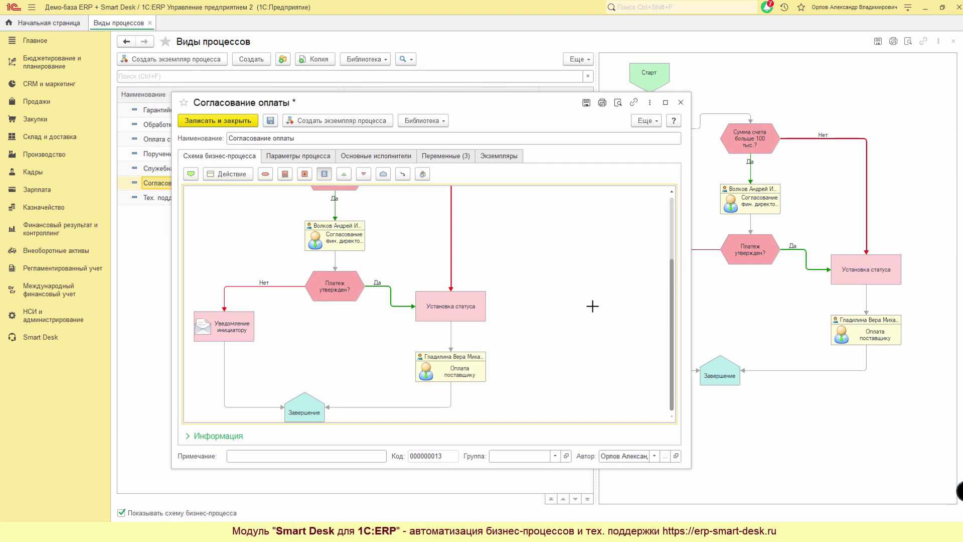
left_click(380, 388)
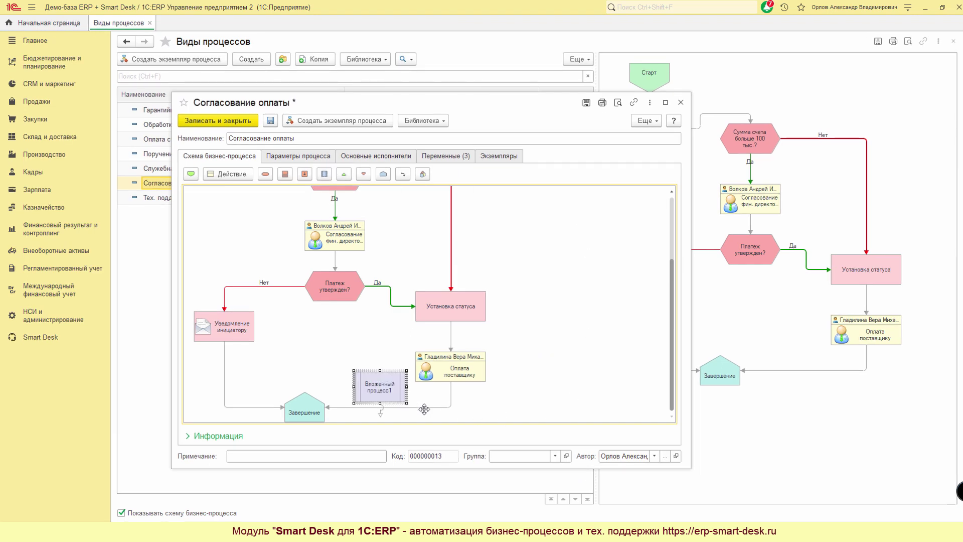
left_click(451, 407)
mouse_move(326, 407)
left_mouse_down()
mouse_move(409, 391)
mouse_move(377, 420)
mouse_move(325, 398)
left_mouse_up()
scroll(547, 369, "down", 1)
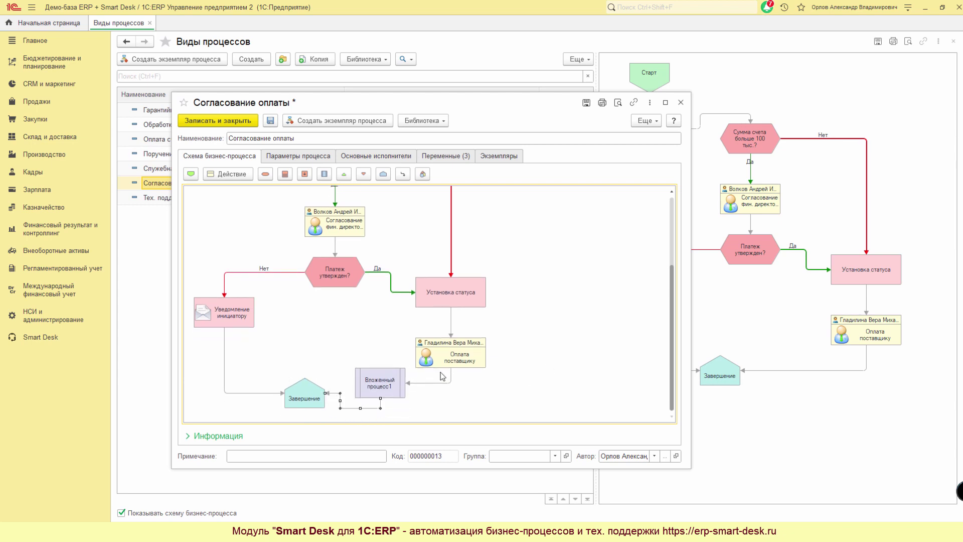
left_click(392, 380)
left_click_drag(351, 364, 342, 363)
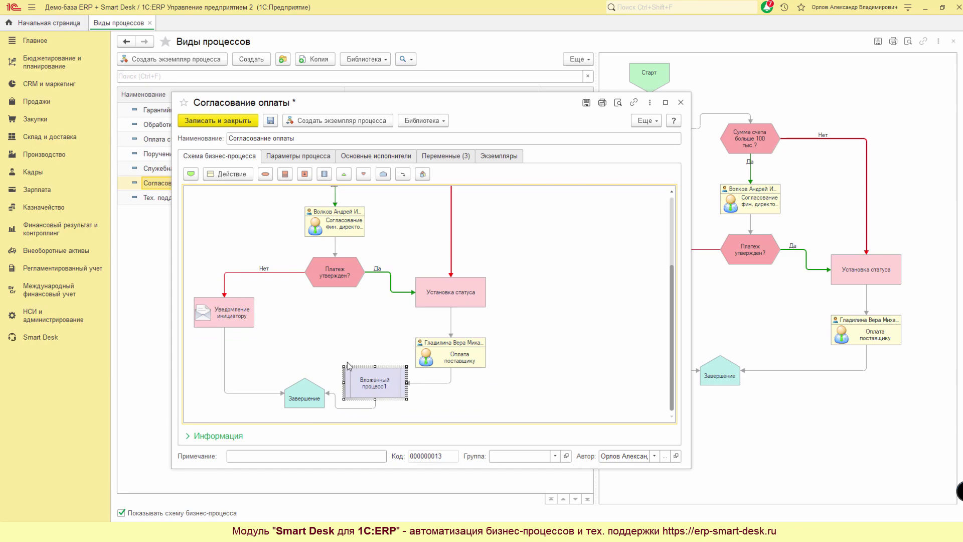
Step: Set the nested process block's subprocess kind to Поручение сотрудникам, chosen from the full list of process kinds
double_click(380, 387)
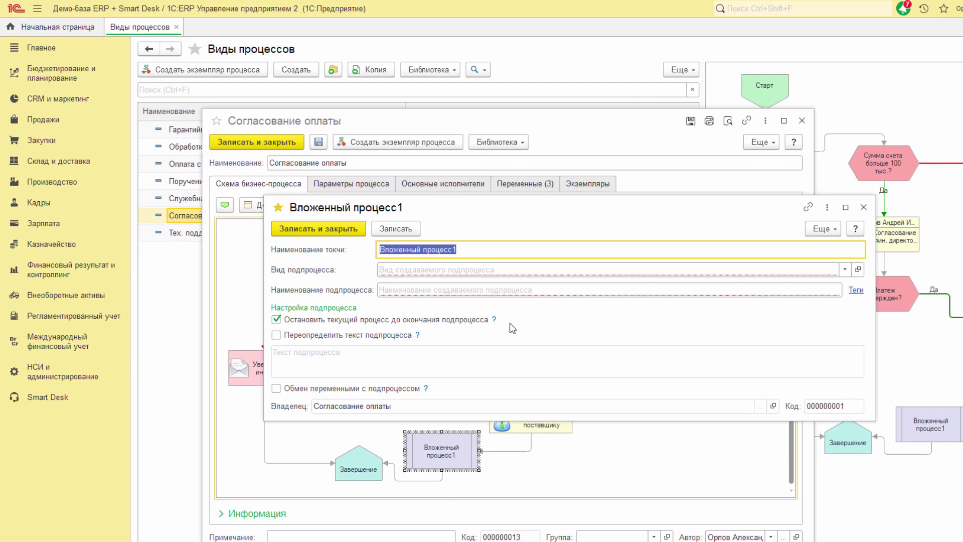
left_click(422, 271)
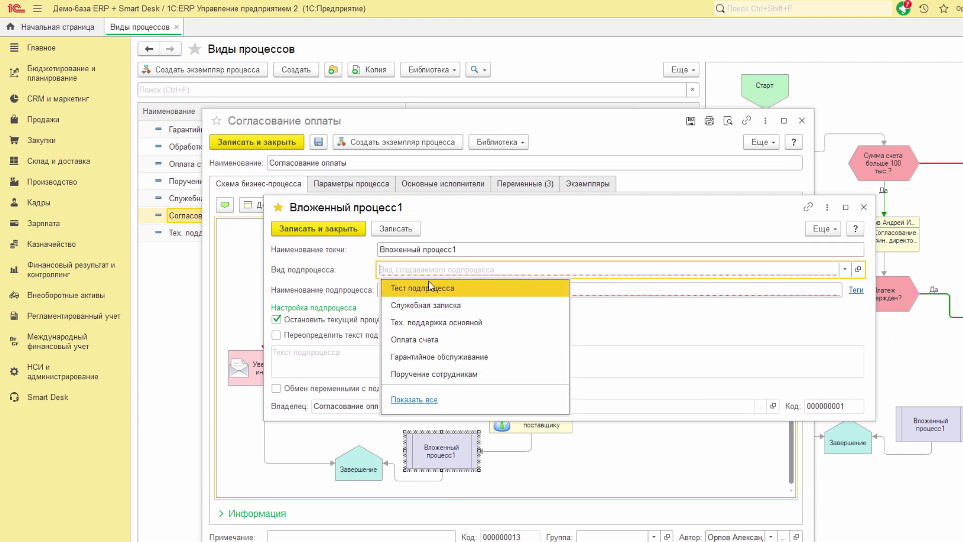
left_click(414, 400)
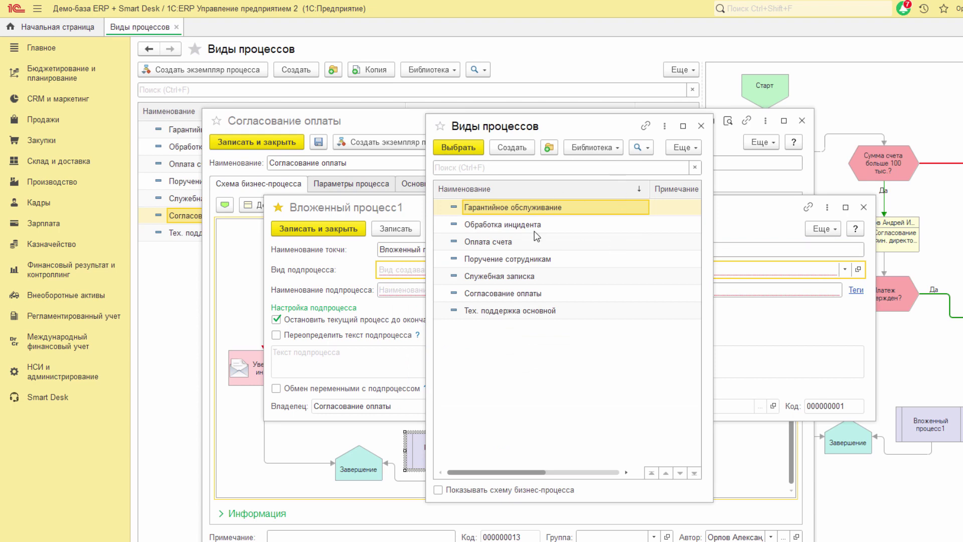
double_click(506, 259)
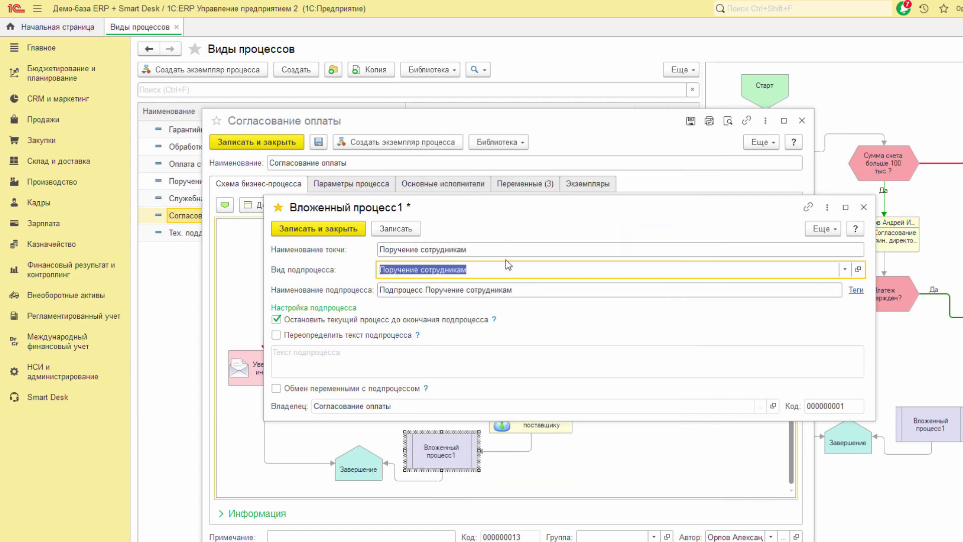
Step: Rename the nested process point as Отправить уведомление контрагенту
left_click(467, 248)
type("О")
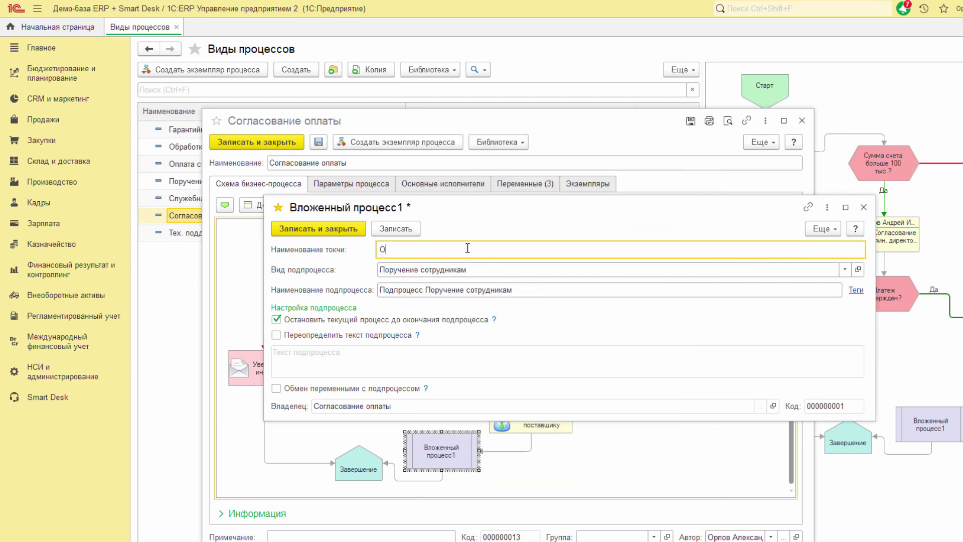
type("тправить уведомление у")
key("BackSpace")
type("контрагенту")
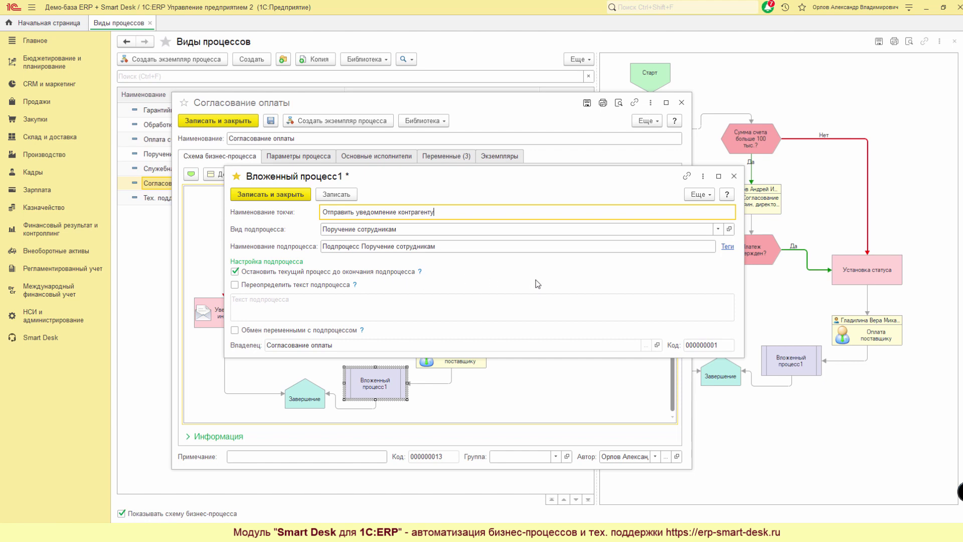
Step: Enable Переопределить текст подпроцесса and Обмен переменными с подпроцессом for the nested process, and save and close its settings
left_click(320, 285)
left_click(307, 331)
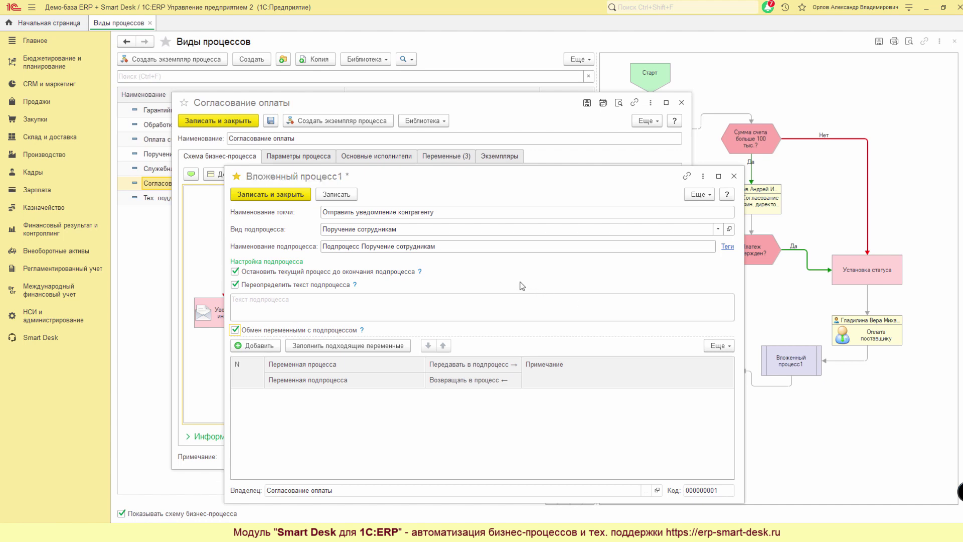
left_click(277, 196)
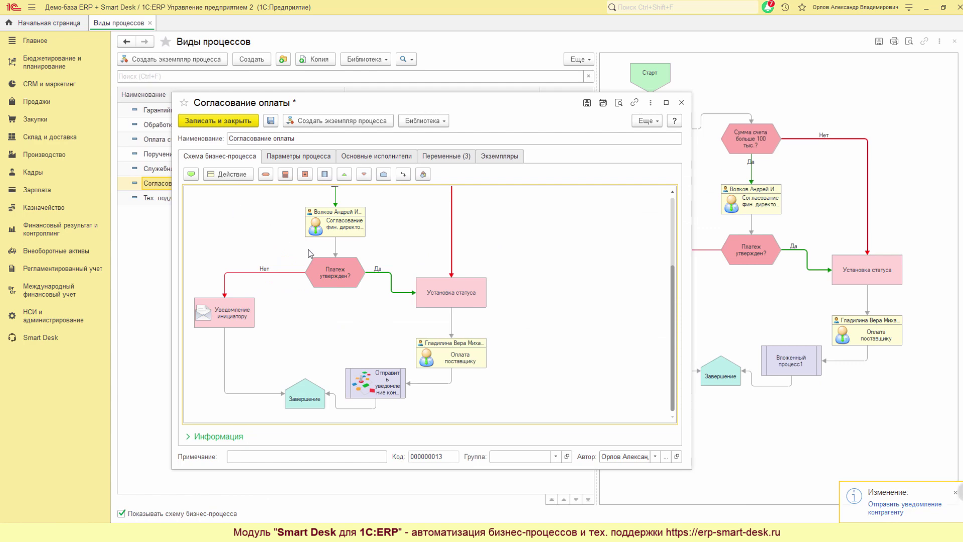
Step: Look over the Согласование оплаты scheme, and save and close the process
scroll(311, 254, "up", 3)
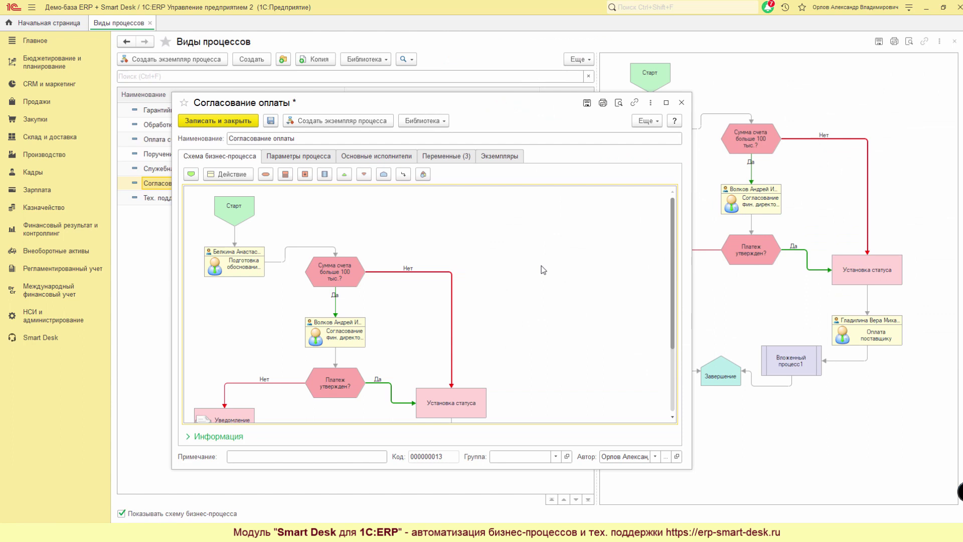
left_click(44, 341)
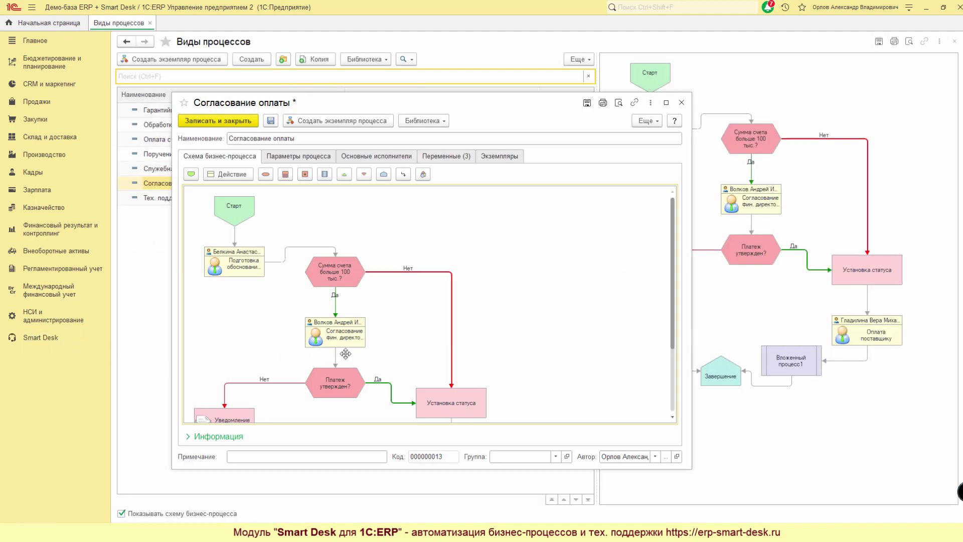
scroll(491, 273, "down", 4)
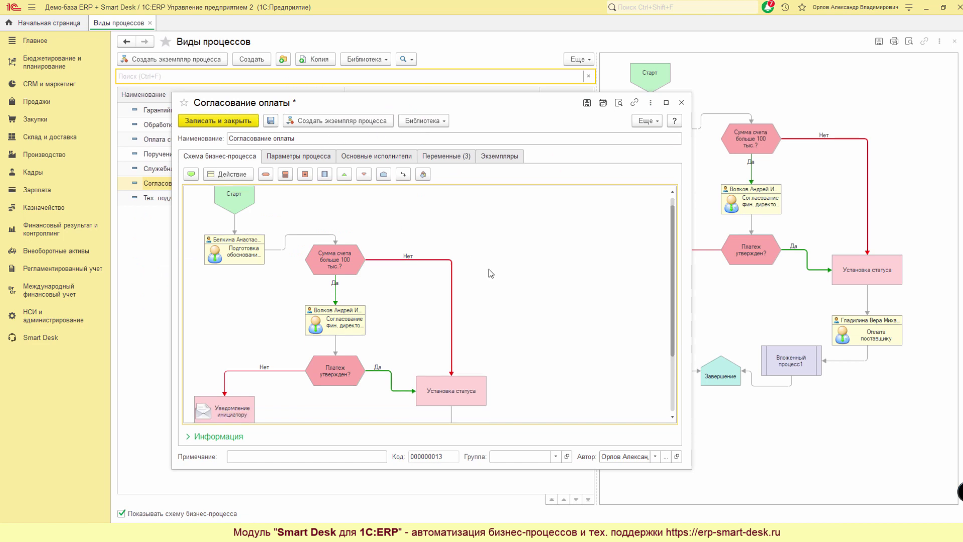
scroll(501, 276, "up", 4)
left_click(218, 121)
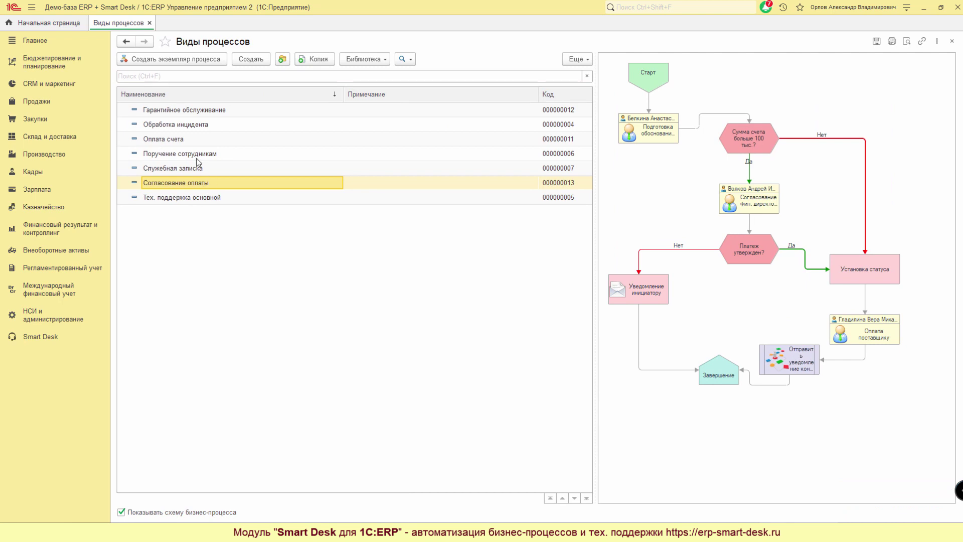
Step: Open the Оплата счета process and examine the branches leaving its Решение block
left_click(167, 139)
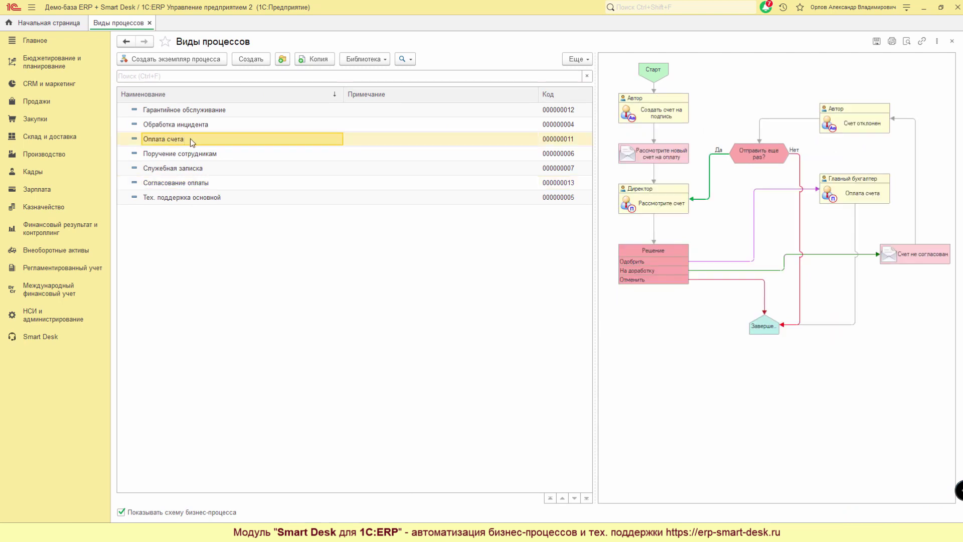
double_click(181, 139)
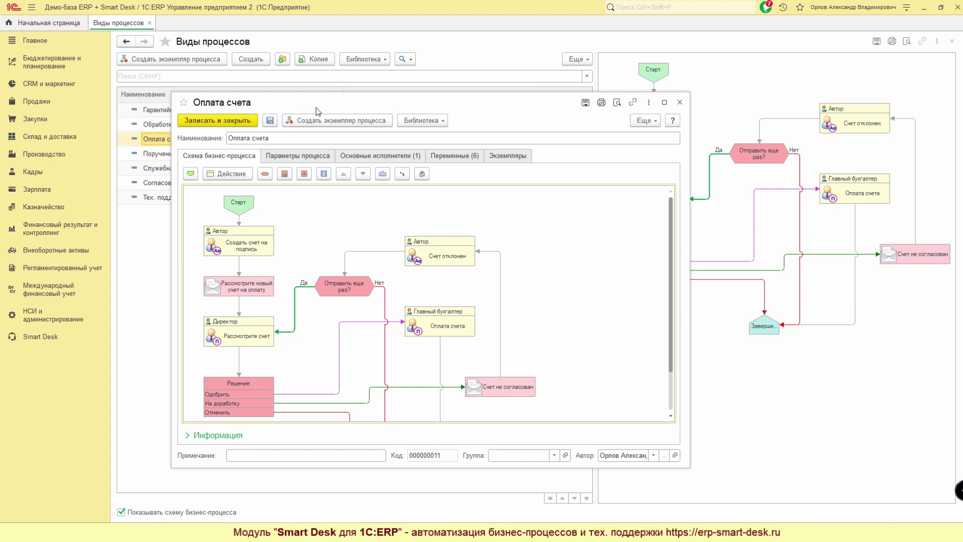
scroll(286, 313, "down", 1)
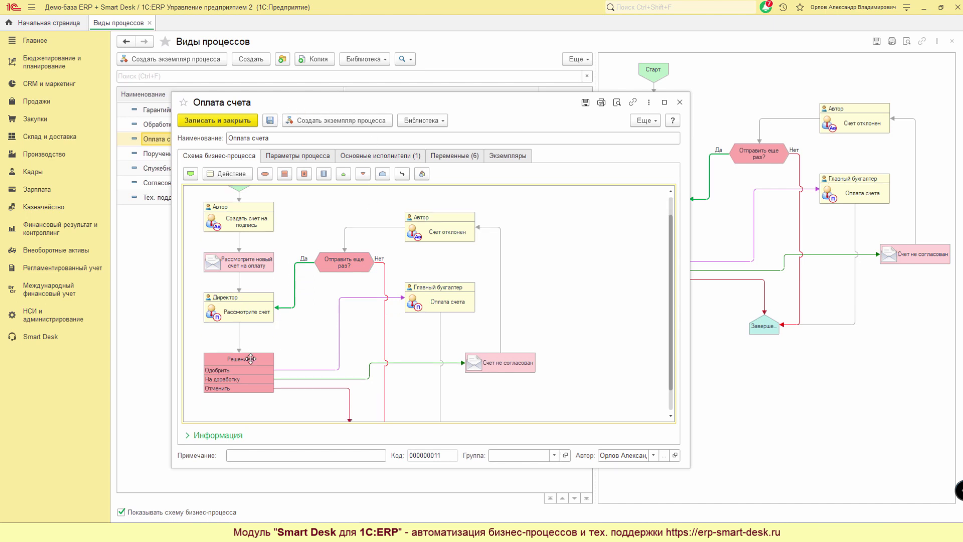
left_click(245, 358)
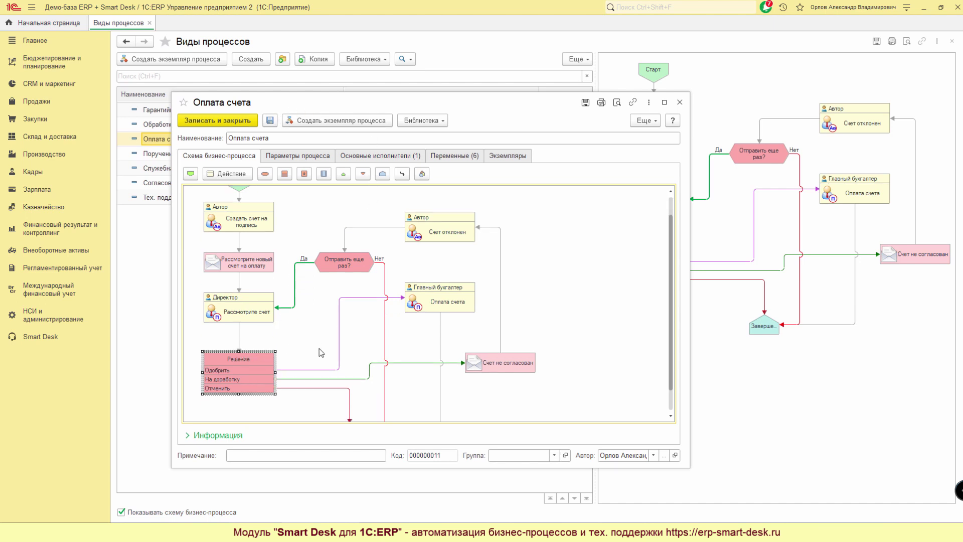
scroll(312, 341, "down", 1)
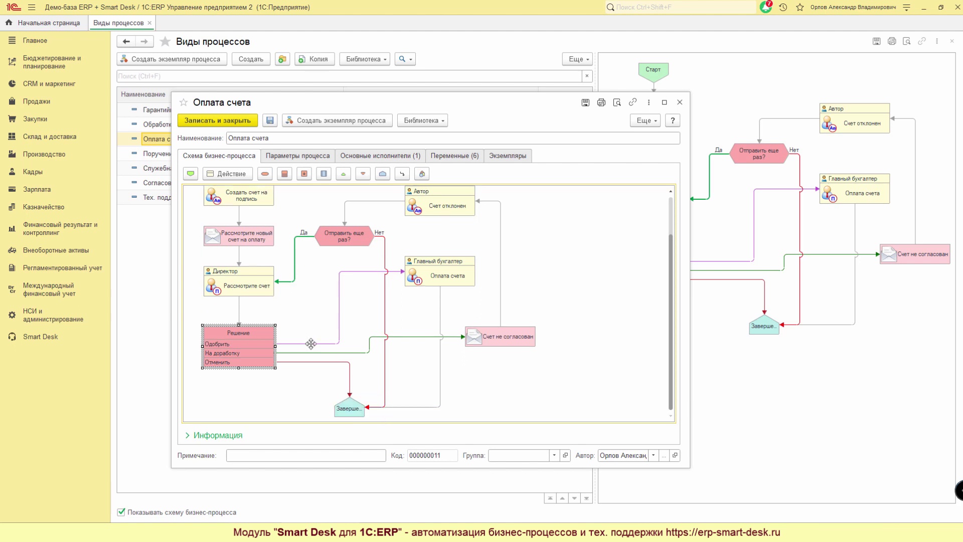
left_click(316, 362)
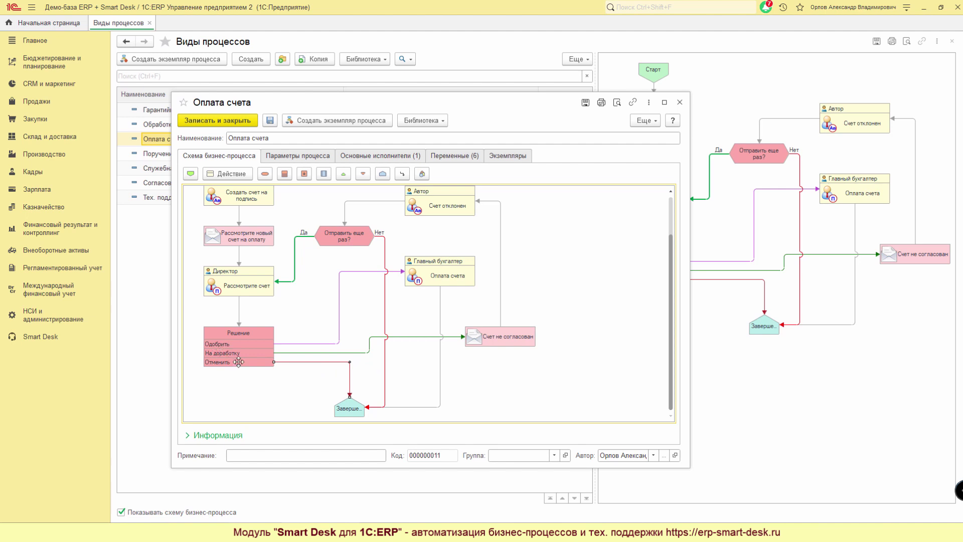
Step: Review the transition variants in the Решение block's settings and close them
left_click(251, 339)
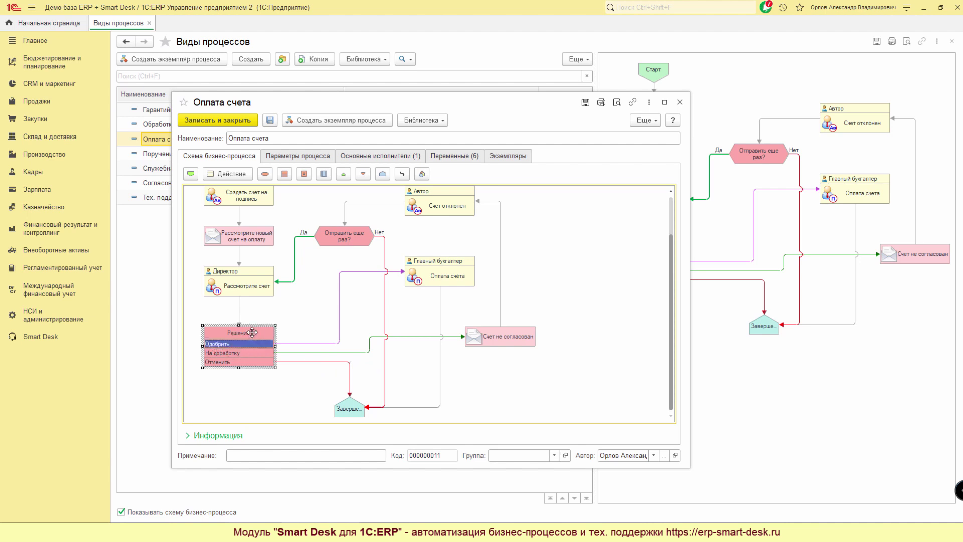
double_click(251, 339)
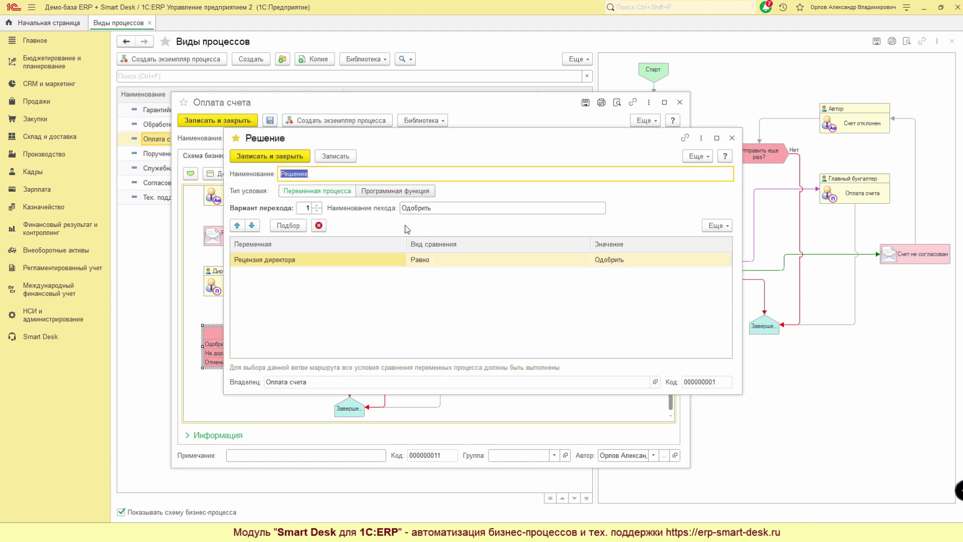
left_click(317, 205)
left_click(317, 205)
left_click(285, 157)
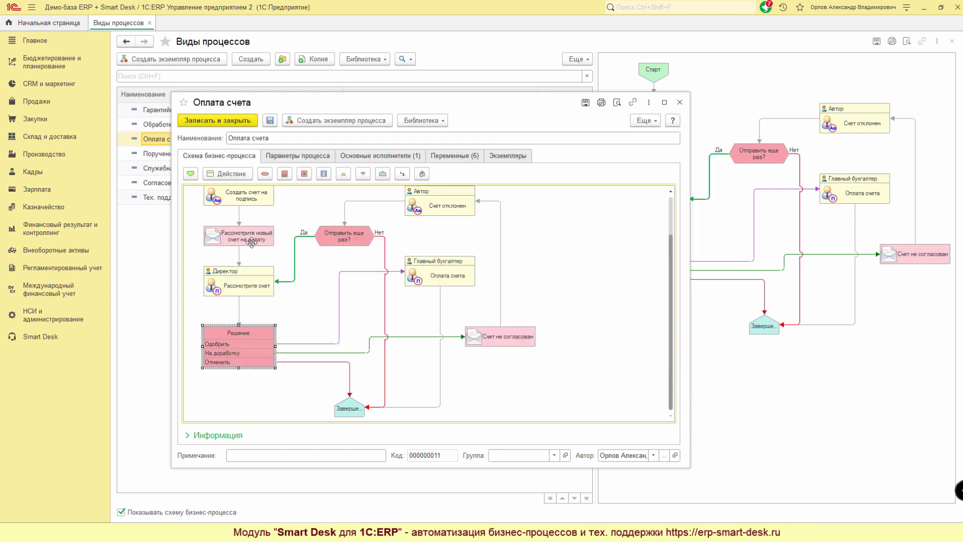
Step: Add two more transition variants to the Решение block, and close Оплата счета without saving the changes
right_click(234, 341)
left_click(279, 409)
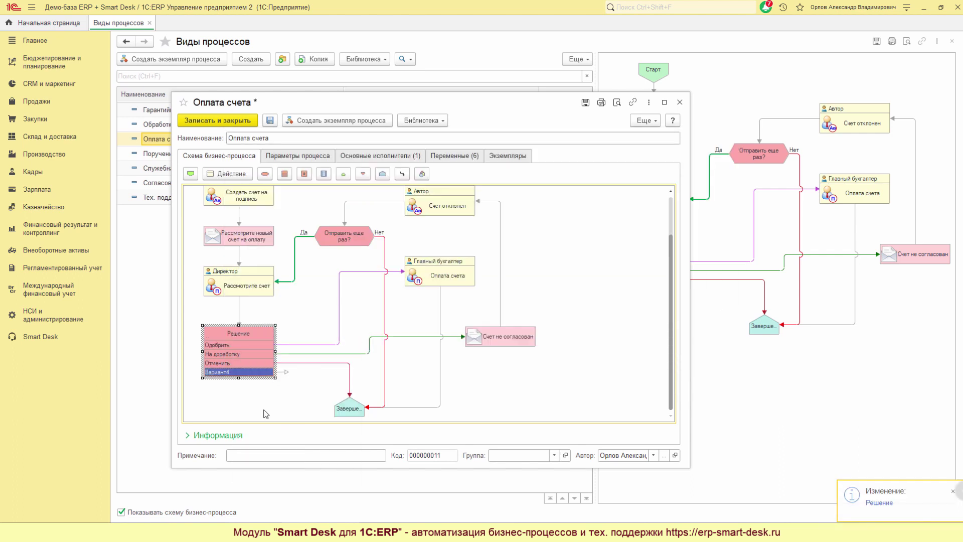
right_click(247, 371)
left_click(294, 440)
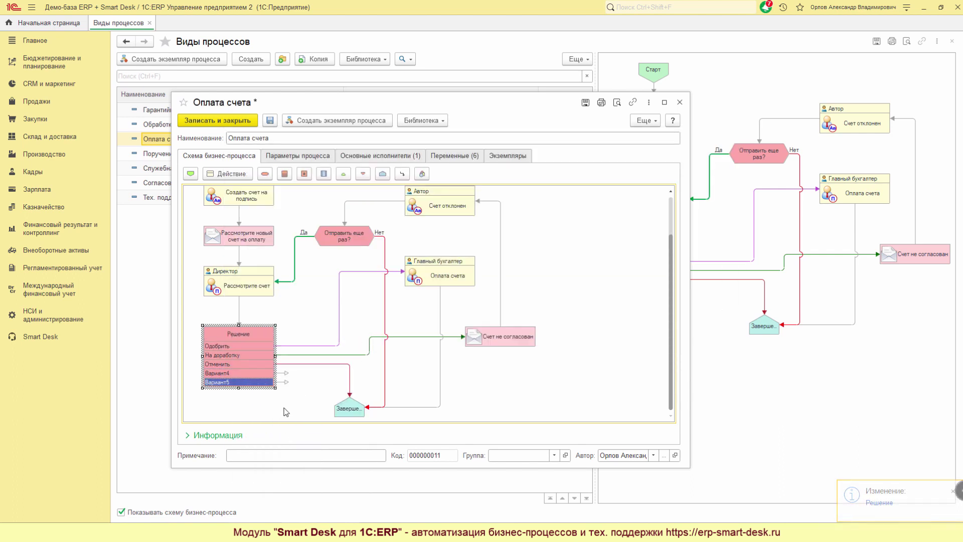
left_click(293, 405)
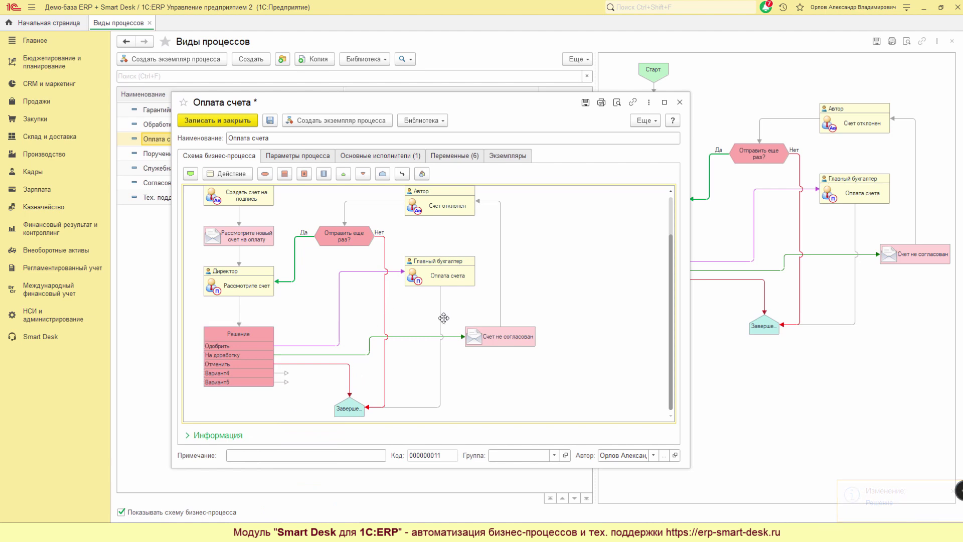
left_click(682, 102)
left_click(467, 307)
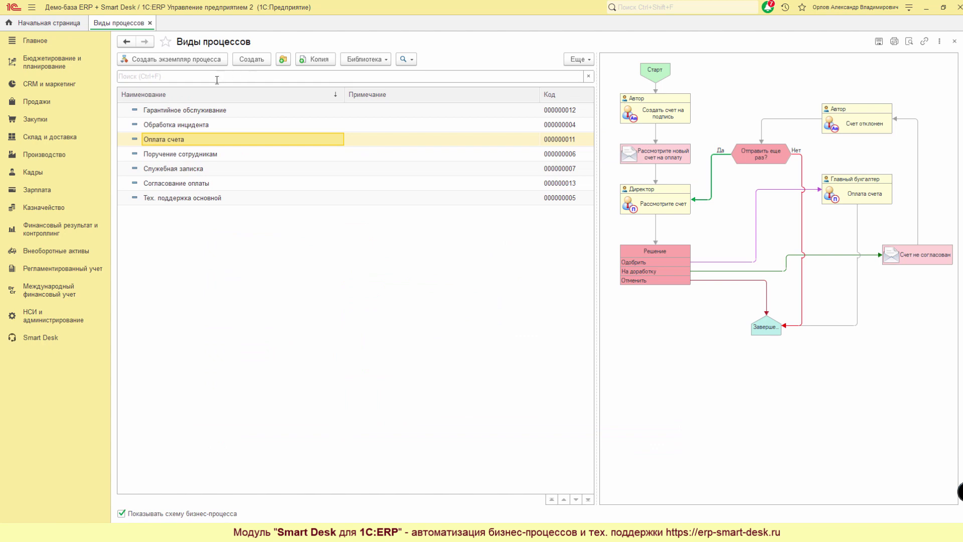
Step: Select Согласование оплаты to view its finished scheme, and open the Заказы поставщикам list from the purchasing section
left_click(191, 185)
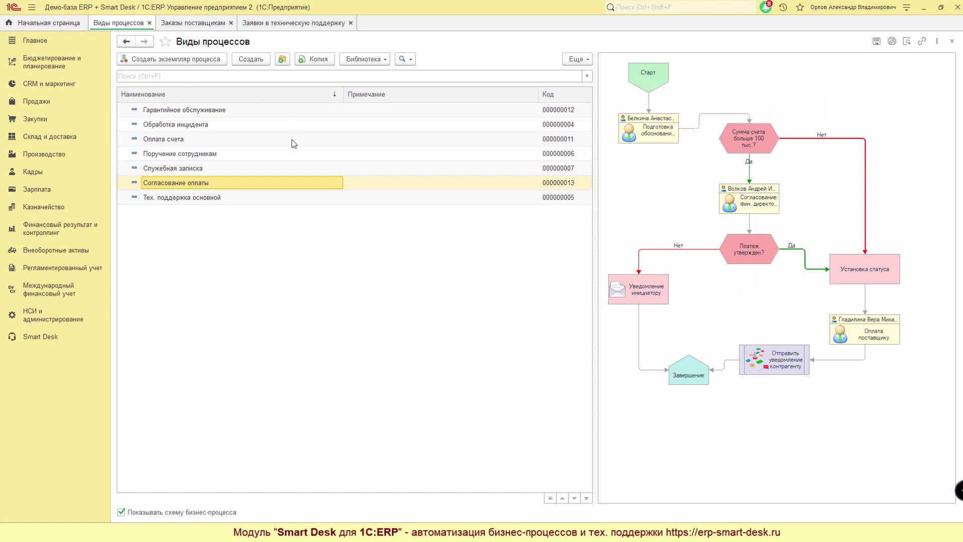
left_click(41, 119)
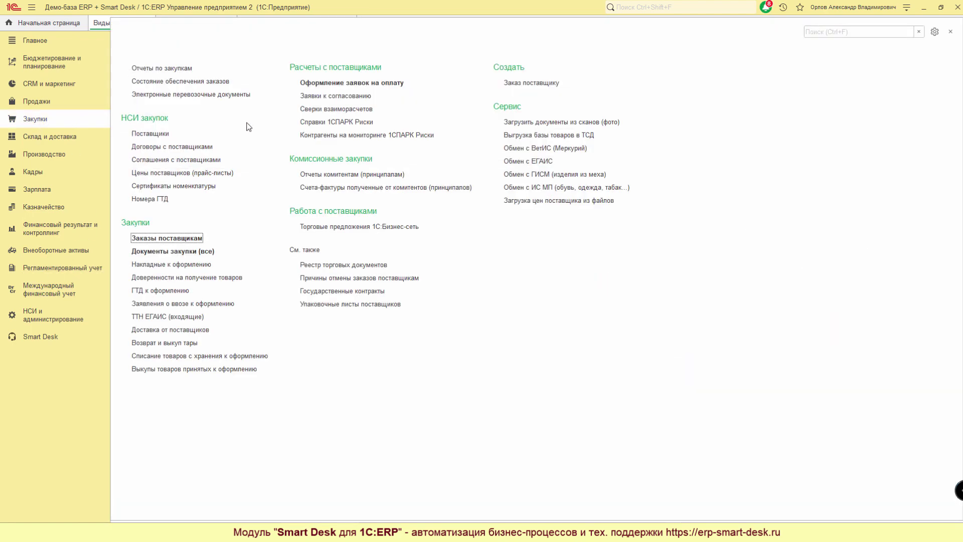
left_click(186, 239)
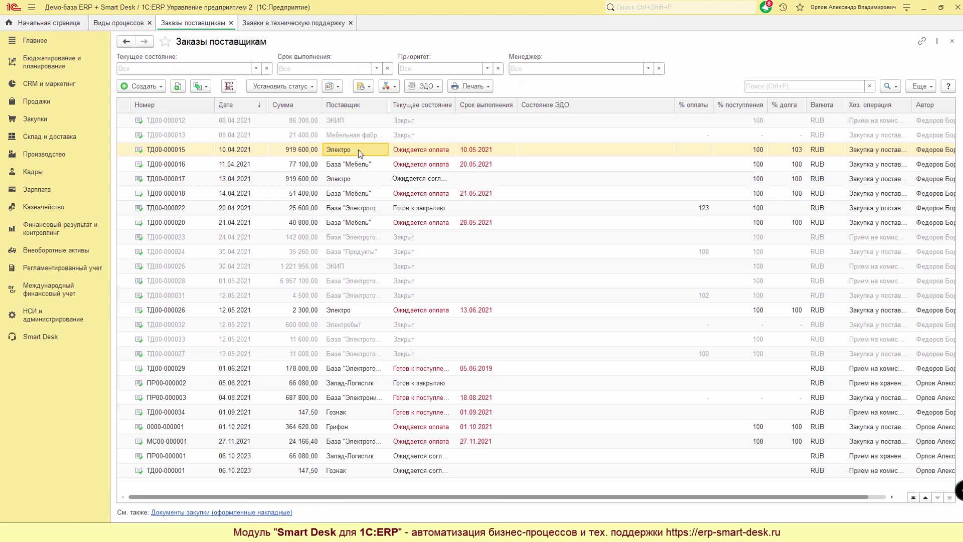
Step: Create a Согласование оплаты process from the Электро supplier order dated 13.04.2021
left_click(300, 180)
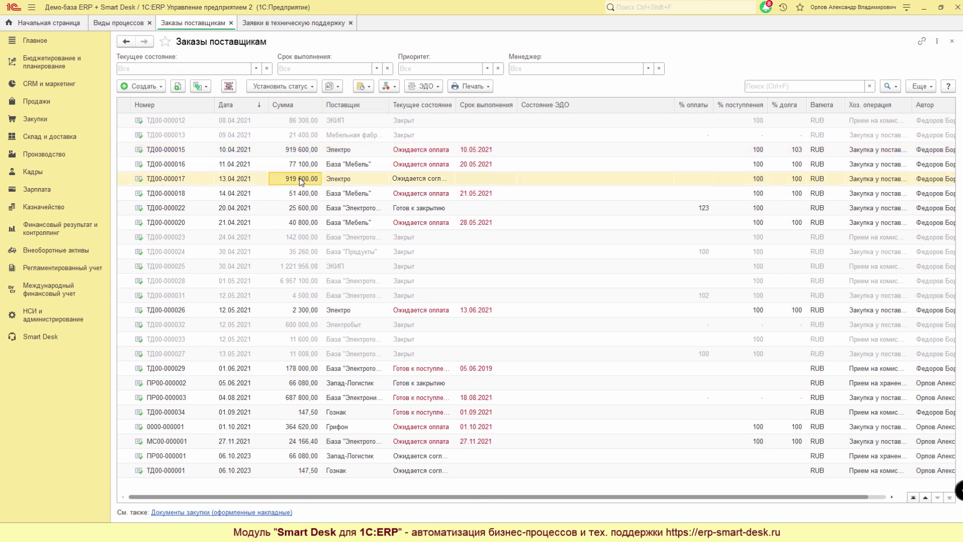
left_click(388, 83)
left_click(411, 118)
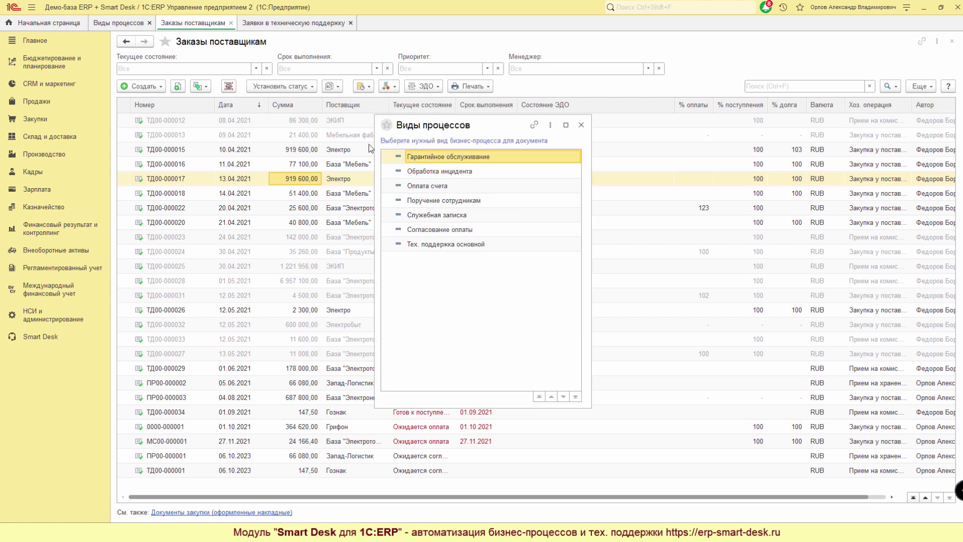
left_click(443, 231)
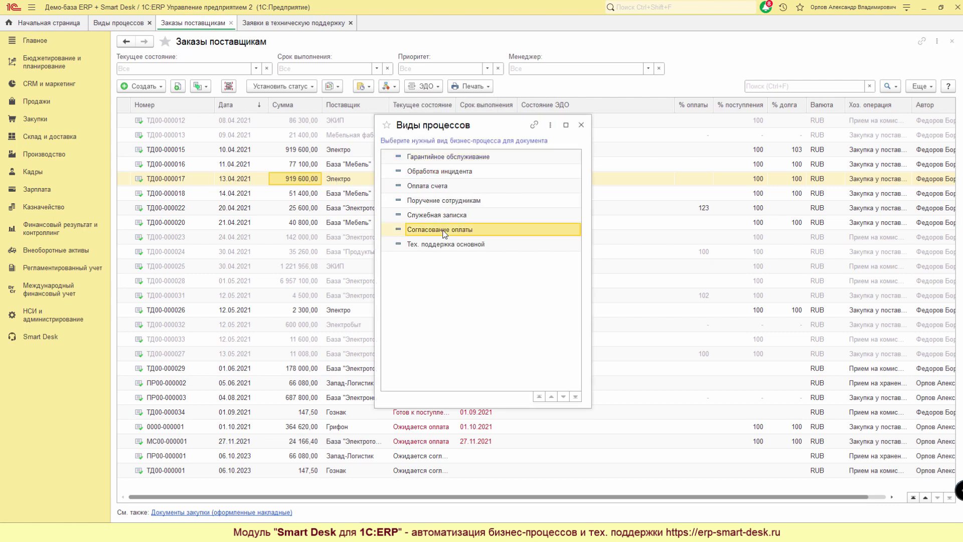
key("Return")
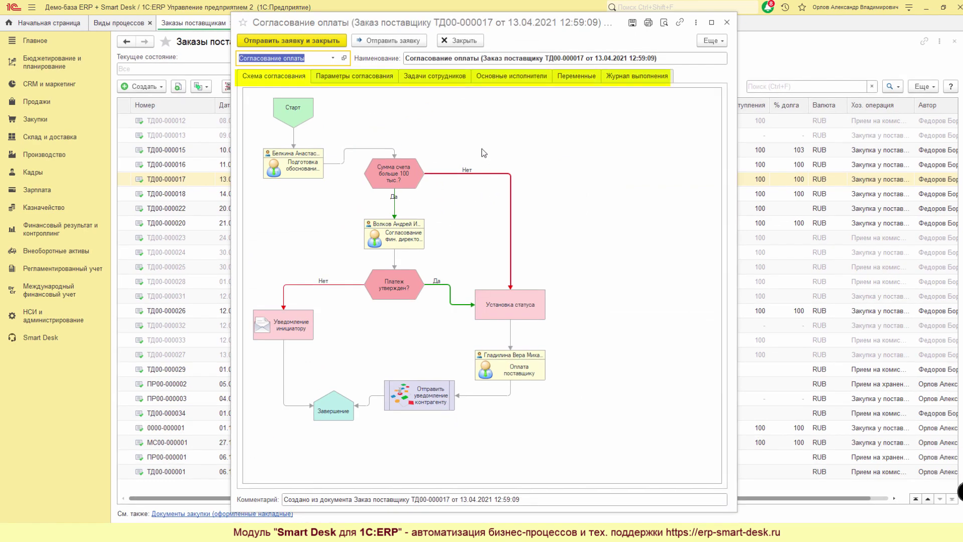
Step: Send the Согласование оплаты request while keeping its form open, and return to the approval scheme
left_click(270, 75)
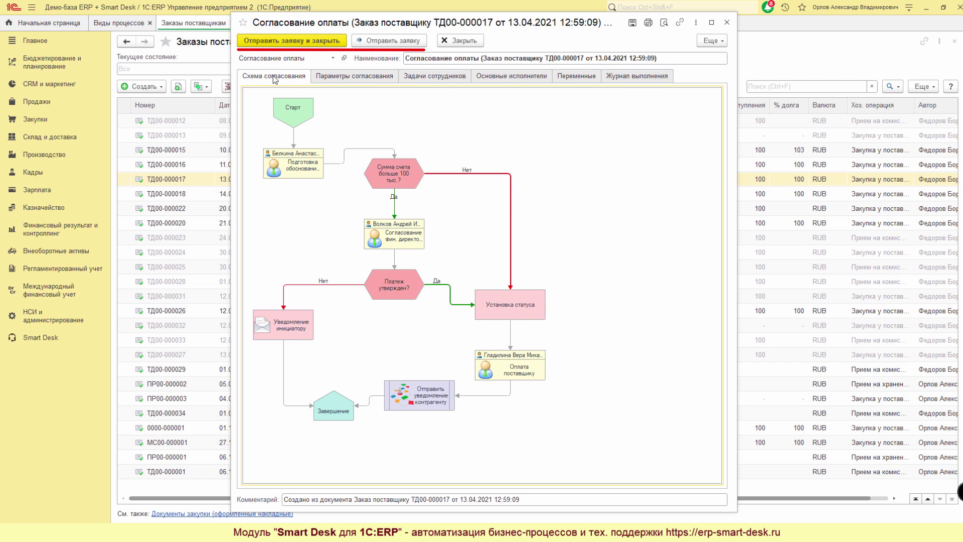
left_click(343, 79)
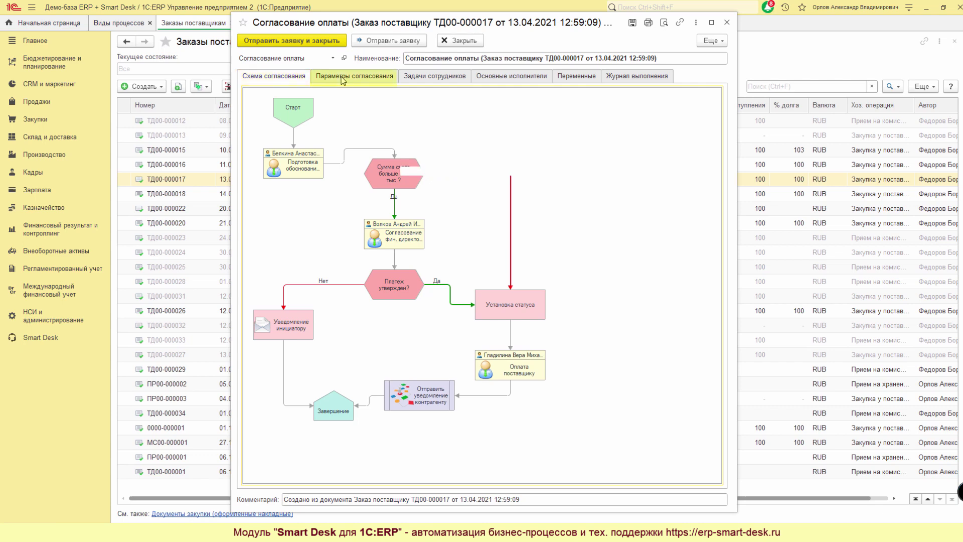
left_click(276, 79)
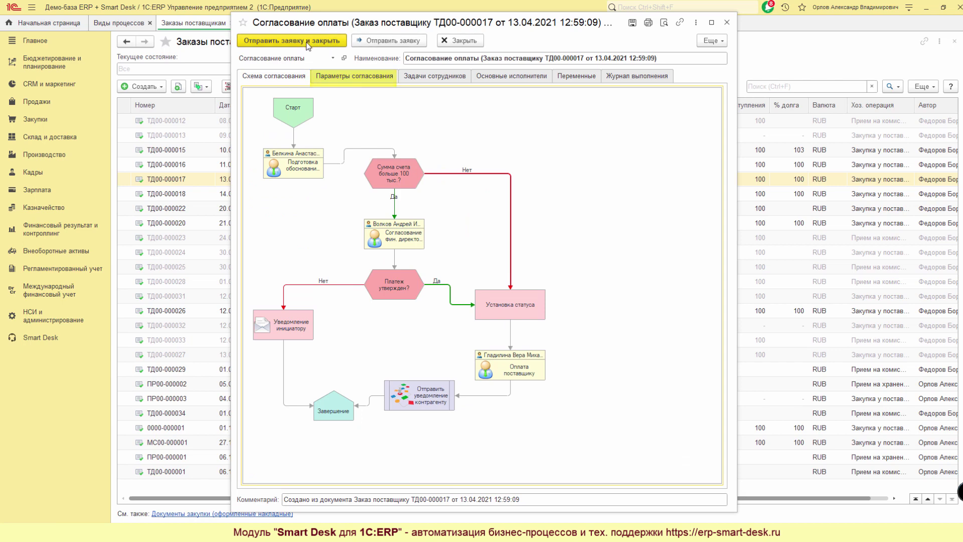
left_click(397, 41)
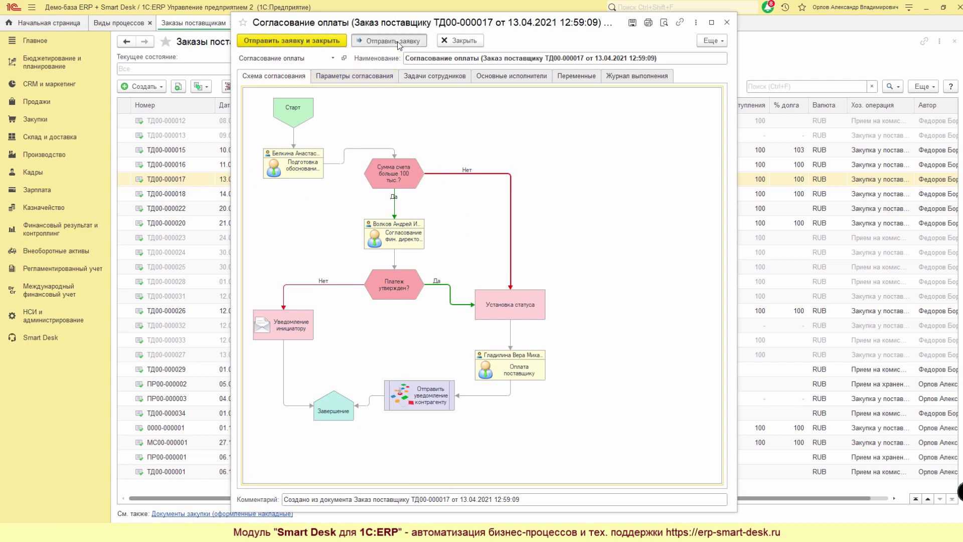
left_click(532, 287)
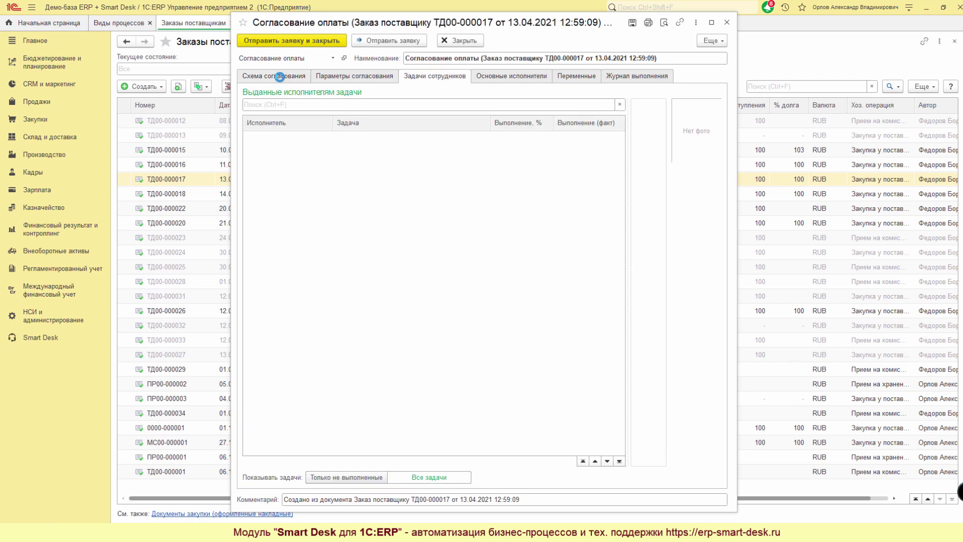
left_click(281, 81)
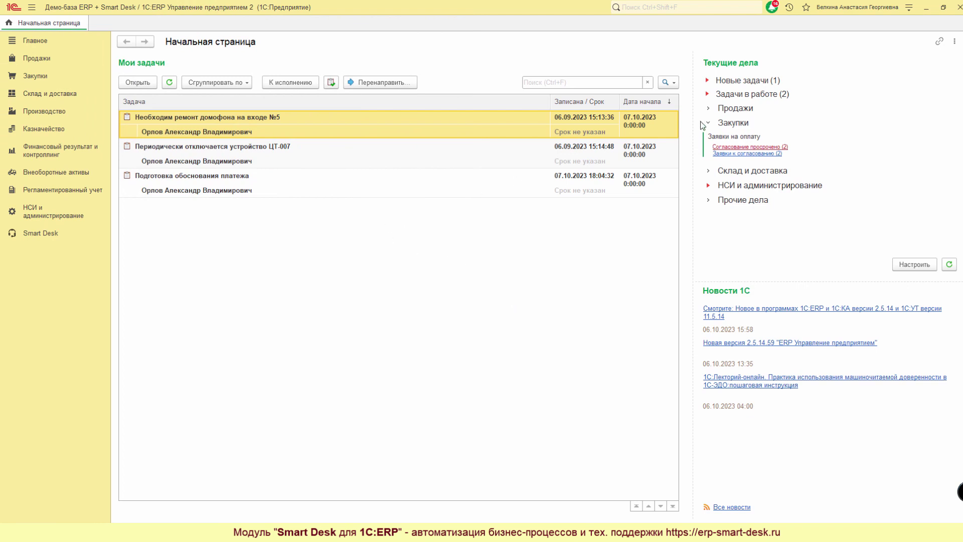
Step: Open the new Подготовка обоснования платежа task from Навигатор задач in the first performer's session
left_click(707, 80)
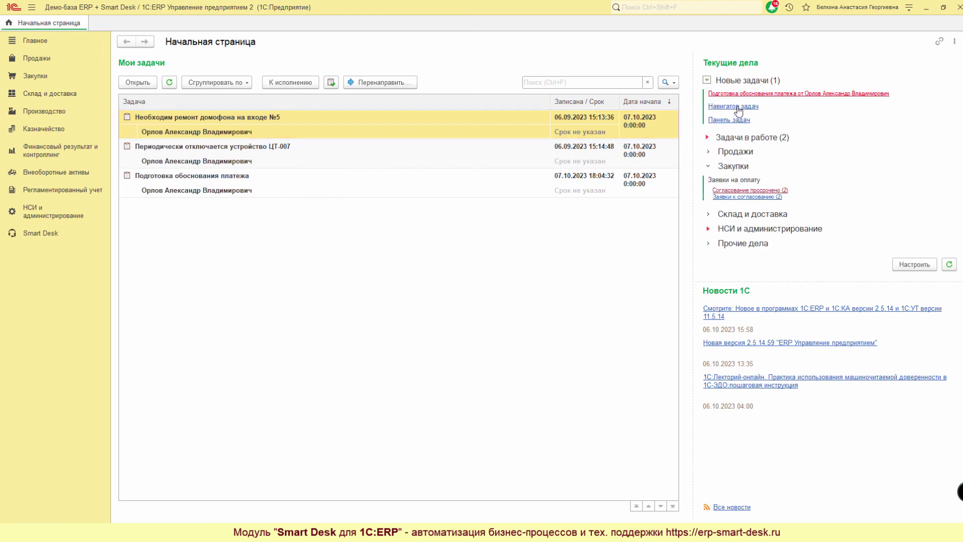
left_click(735, 106)
left_click(199, 116)
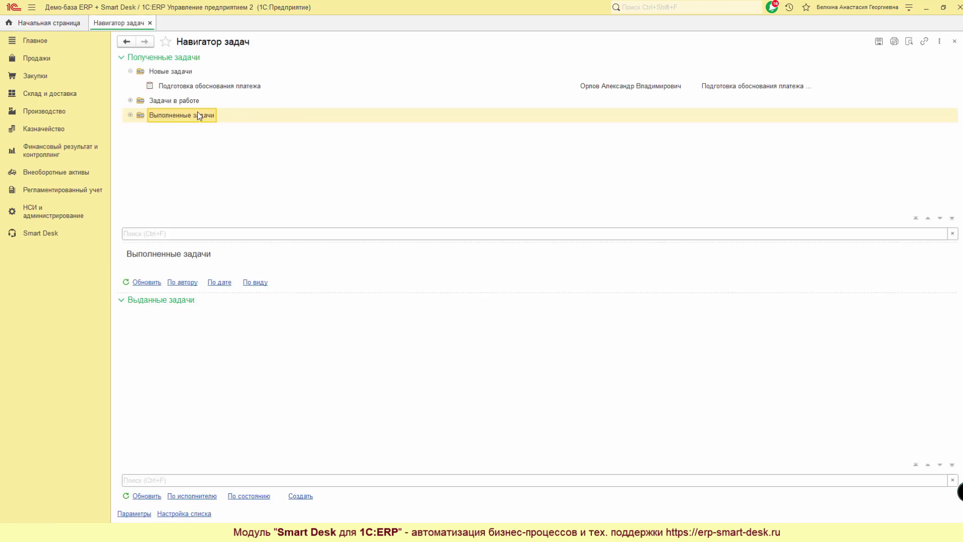
double_click(196, 87)
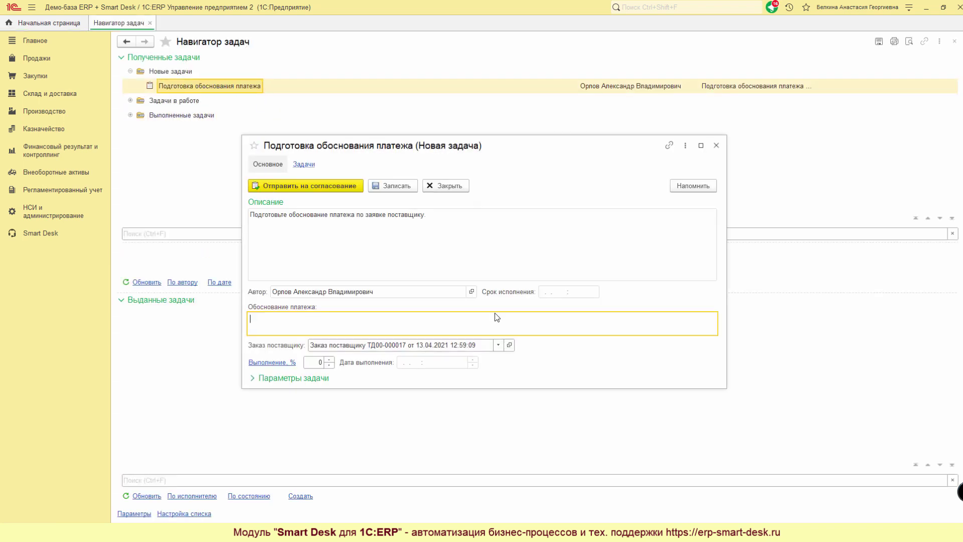
Step: Enter "Закупка для нового филиала" as the payment justification and send the task for approval, confirming its completion
type("Закупка для нового филиала")
left_click(344, 189)
left_click(472, 286)
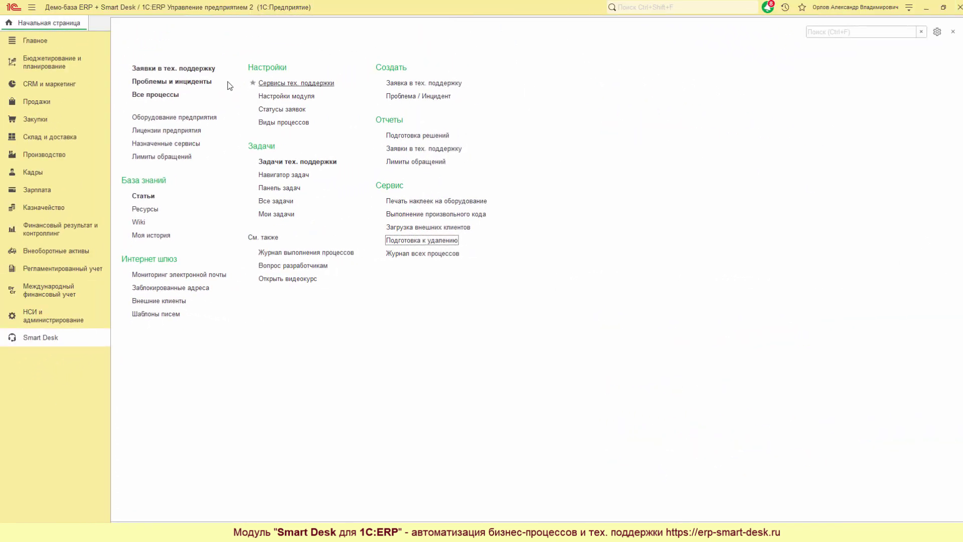
Step: Open the latest Согласование оплаты process from Все процессы and examine the amount condition and the finance director's approval stage
left_click(155, 95)
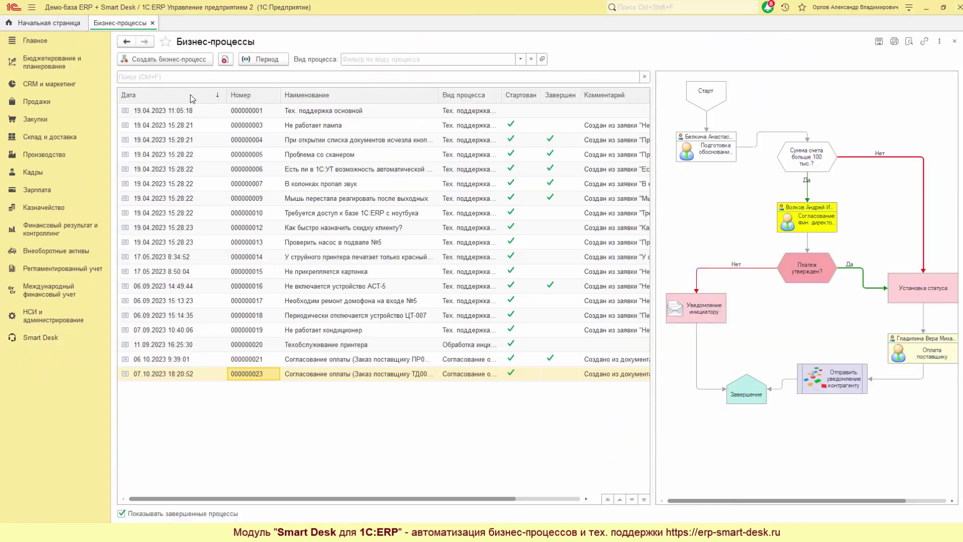
double_click(329, 377)
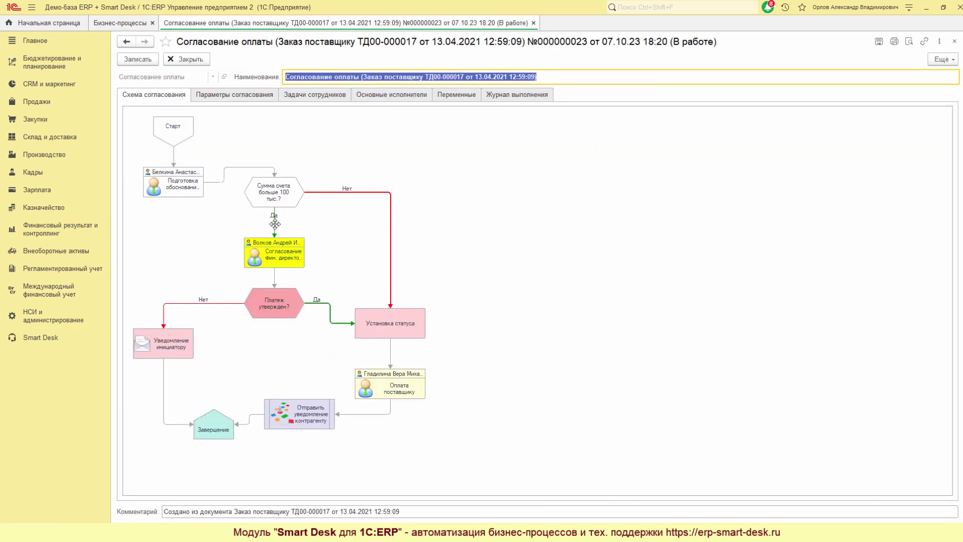
left_click(271, 189)
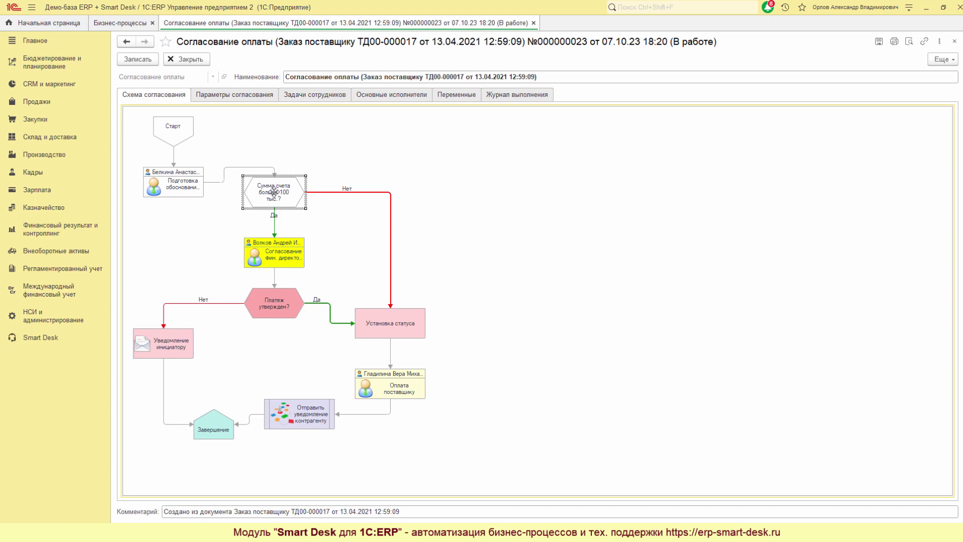
left_click(608, 238)
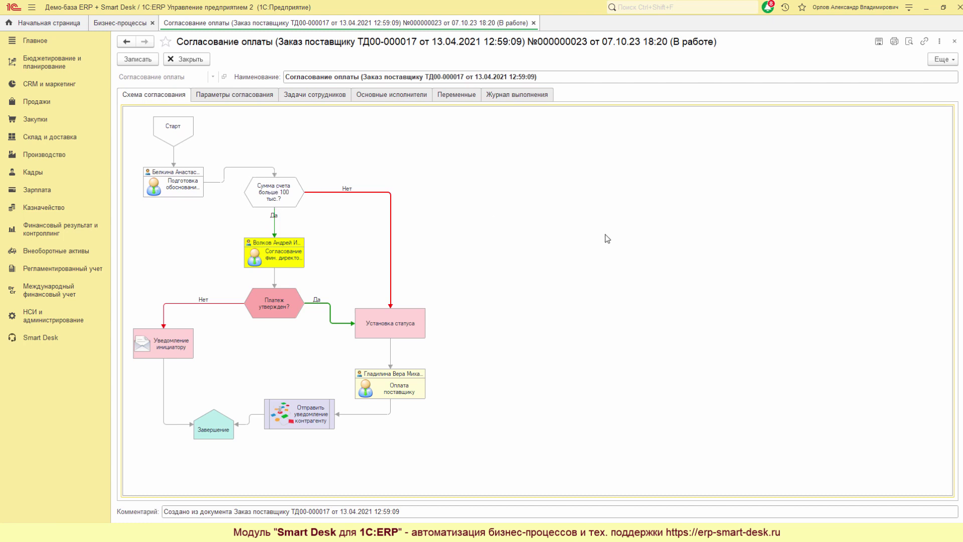
left_click(277, 253)
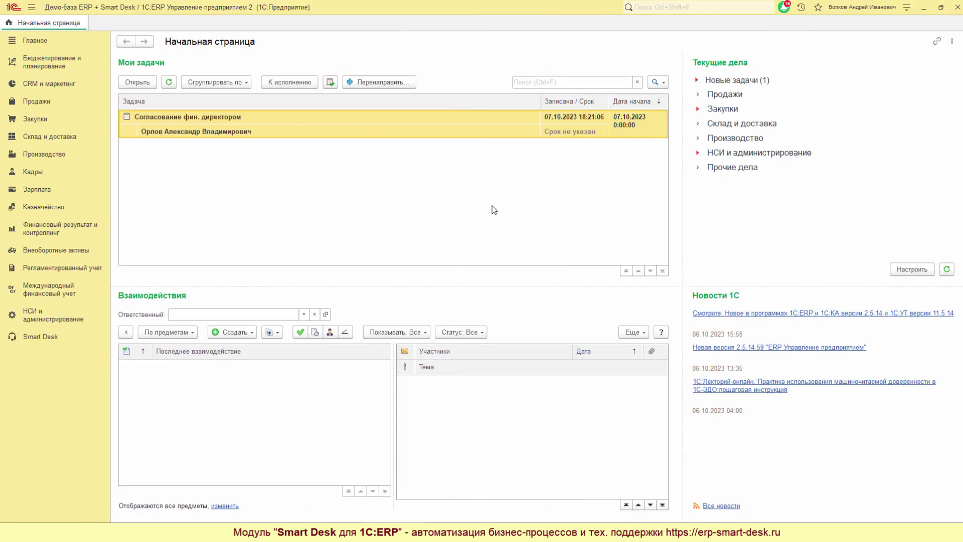
Step: In Панель задач, move the Согласование фин. директором task to Активно работаю and complete it with the result Счет утвержден
left_click(697, 80)
left_click(719, 119)
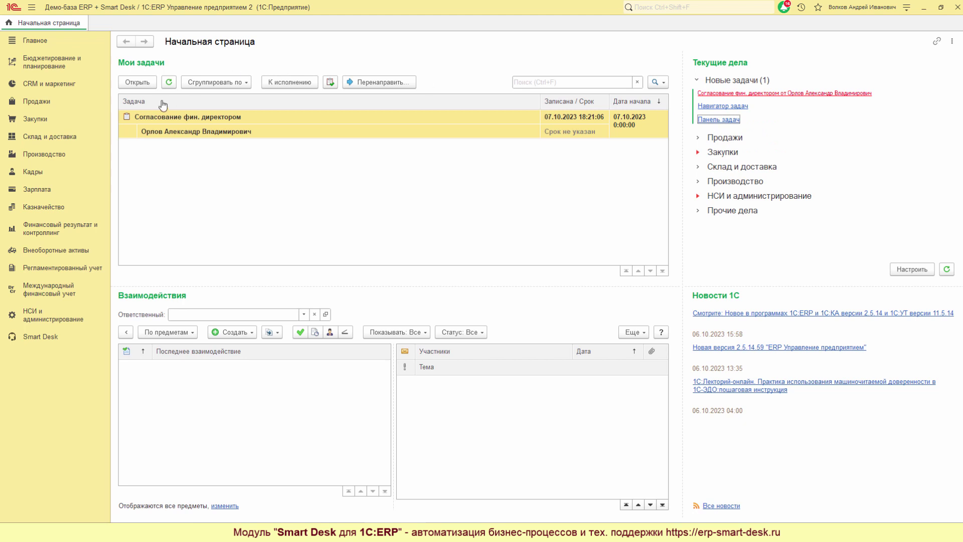
left_click_drag(204, 98, 495, 157)
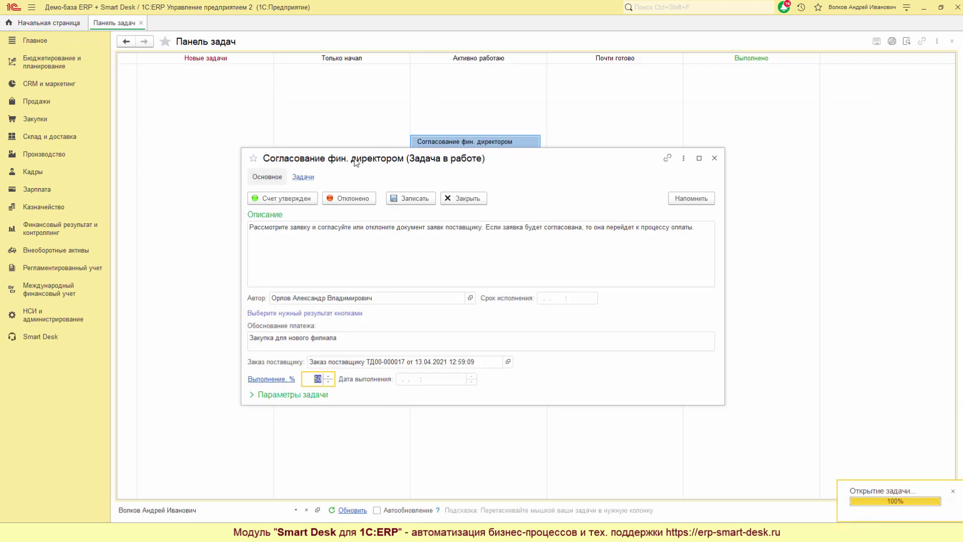
left_click(297, 199)
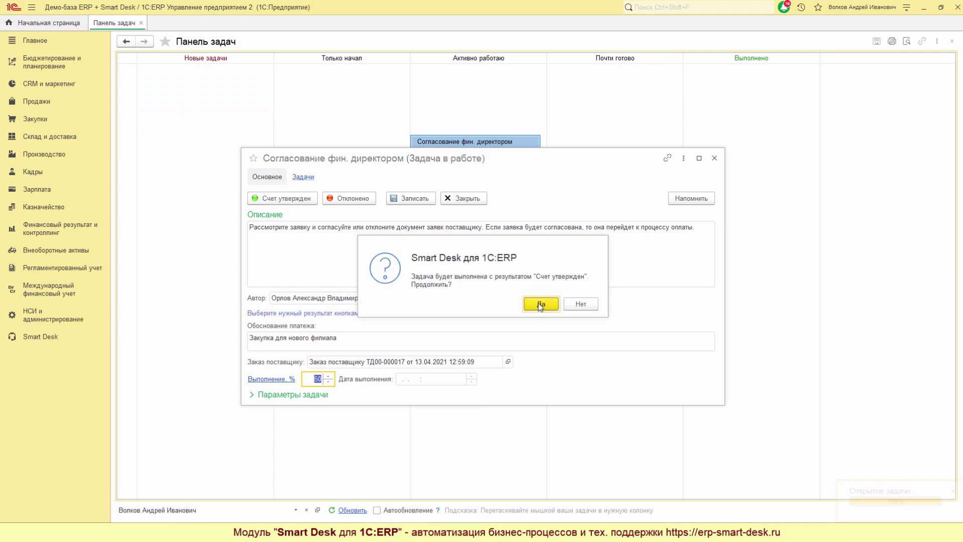
left_click(539, 302)
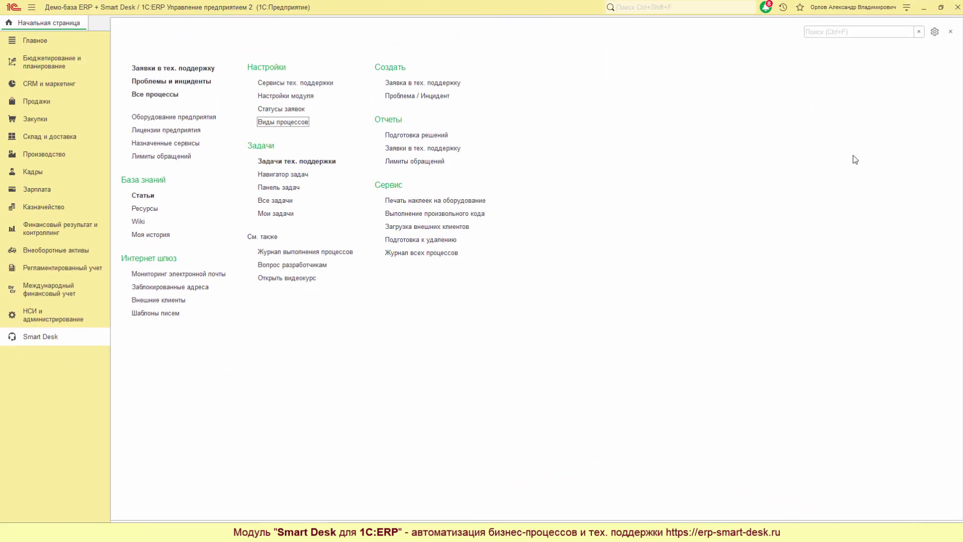
Step: Reopen the latest Согласование оплаты process from Все процессы and check its progress at the Установка статуса block
left_click(153, 94)
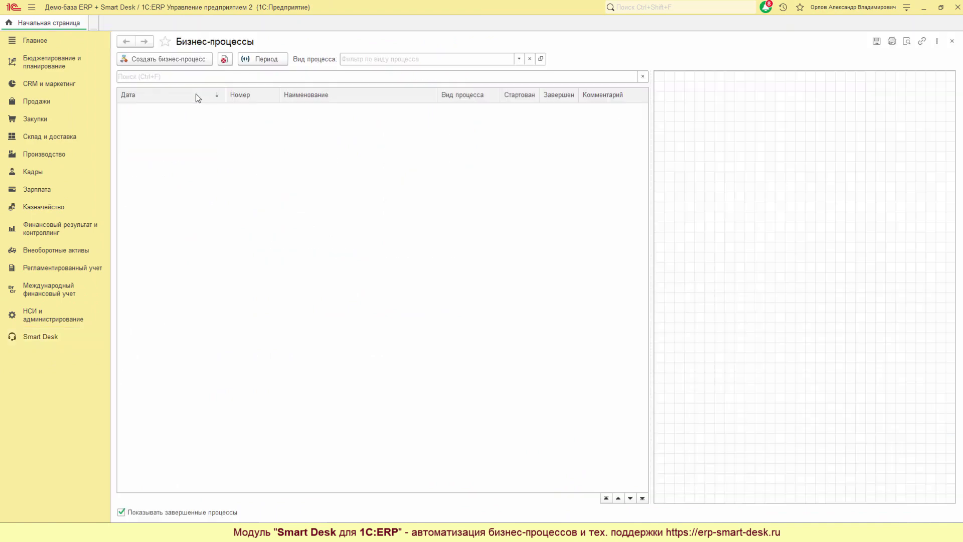
double_click(352, 376)
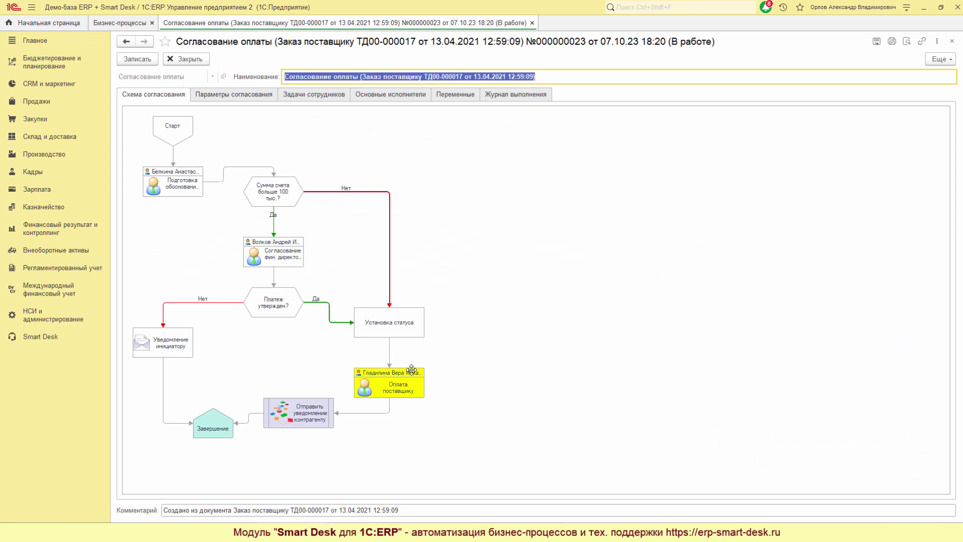
left_click(408, 323)
left_click(490, 331)
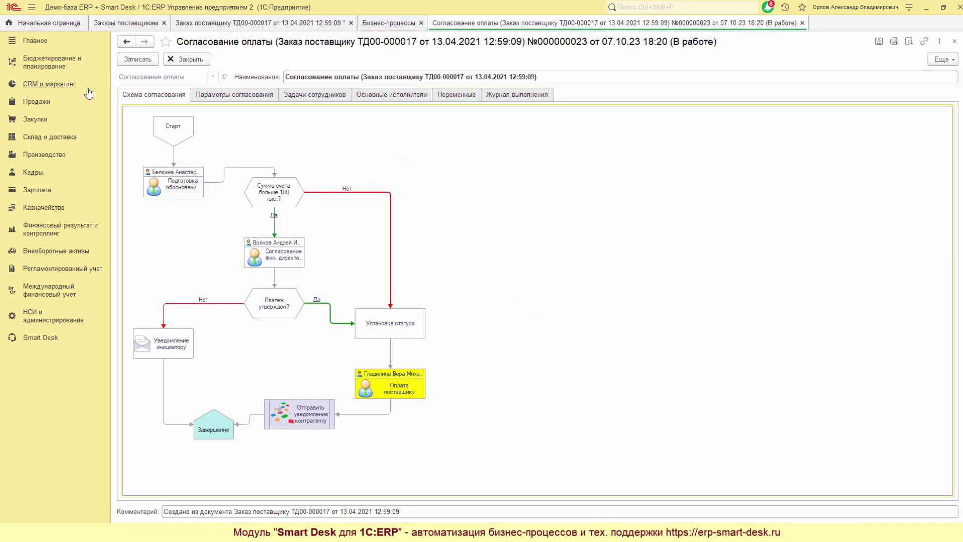
Step: Open the Электро order dated 13.04.2021 from Заказы поставщикам to check its status
left_click(36, 120)
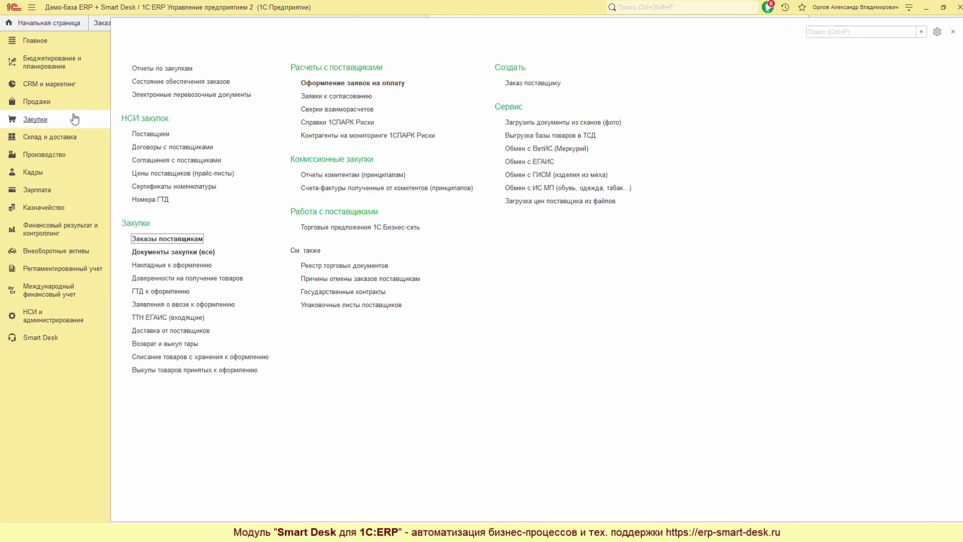
left_click(187, 239)
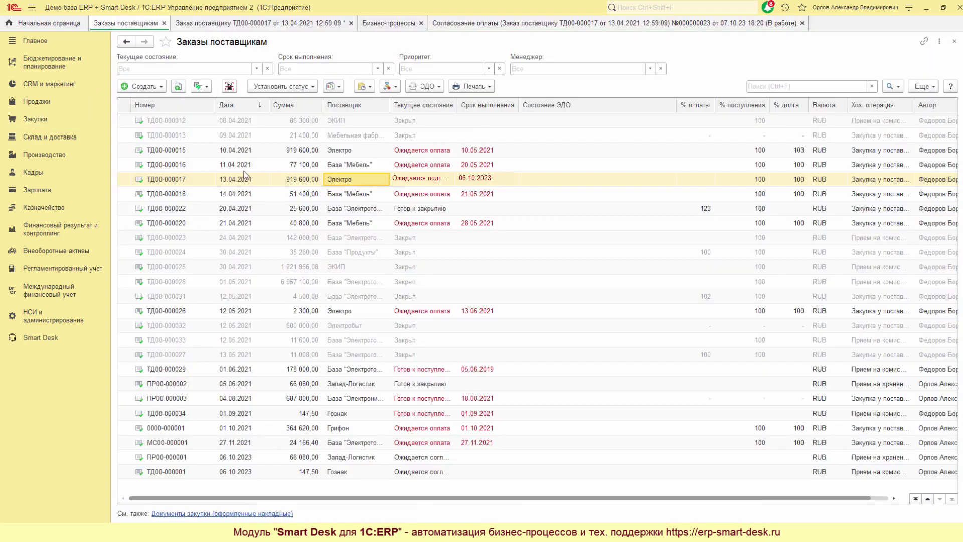
double_click(360, 179)
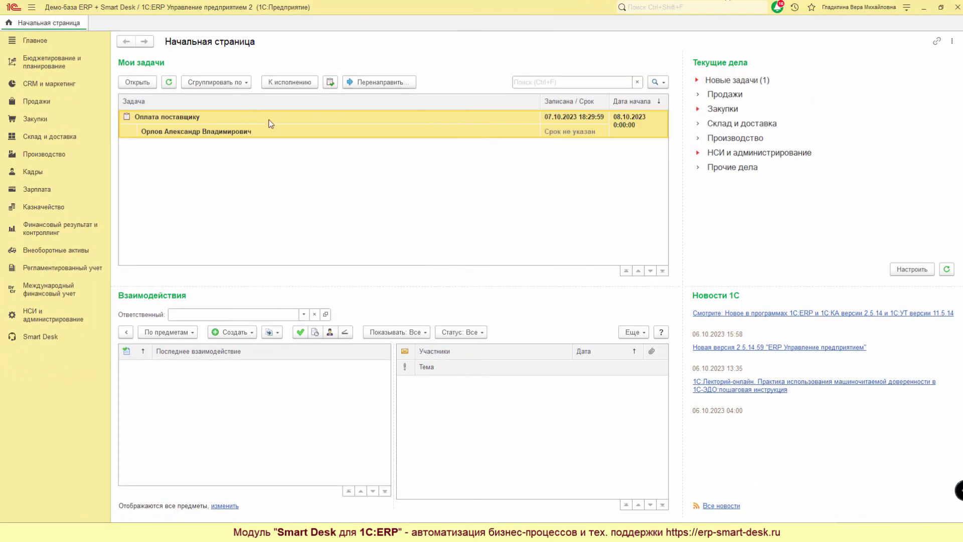
Step: Open the Оплата поставщику task in the payment performer's session and confirm its completion
double_click(271, 124)
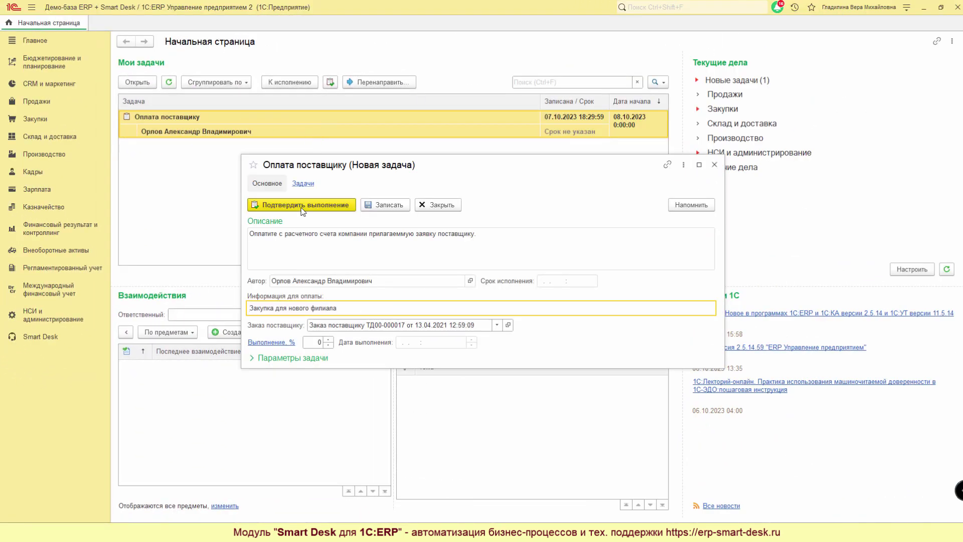
left_click(303, 205)
left_click(467, 284)
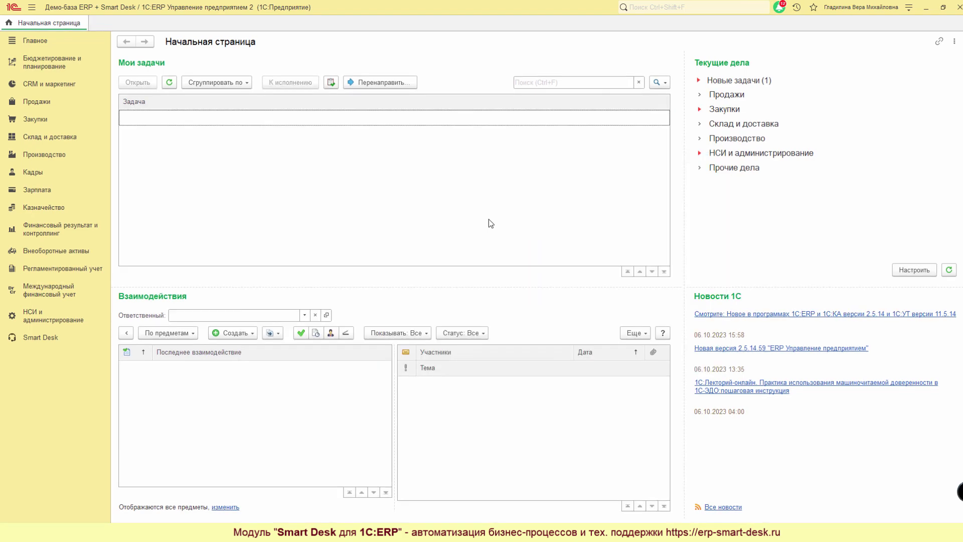